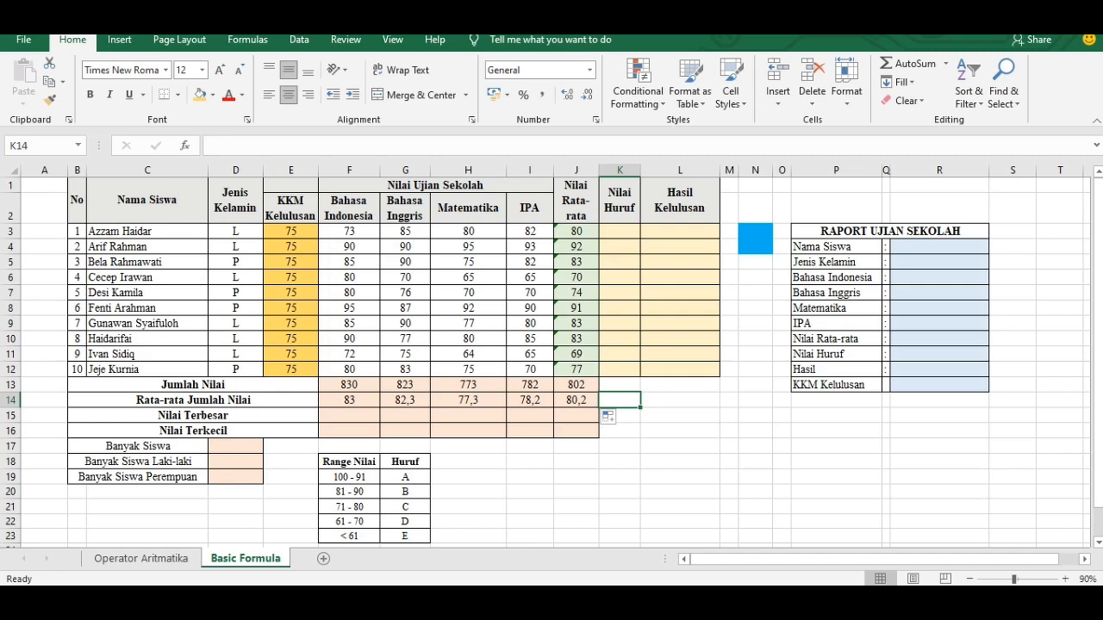
# - Calculate the Nilai Terbesar row with =MAX(F3:F12) in F15 and fill the formula across to J15
pyautogui.click(349, 415)
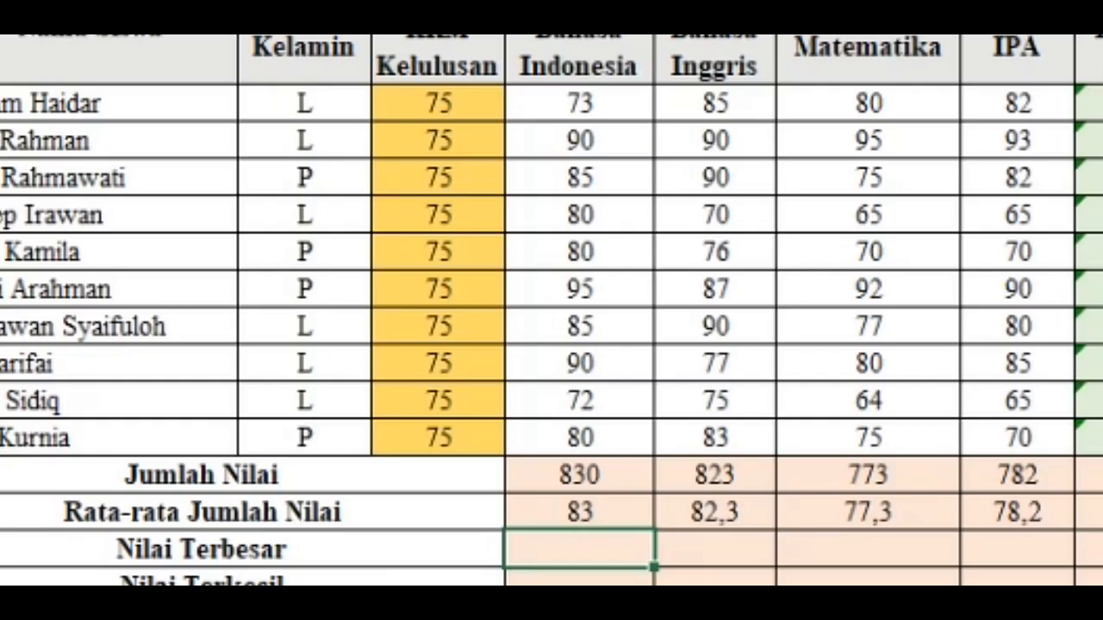
pyautogui.write('=ma')
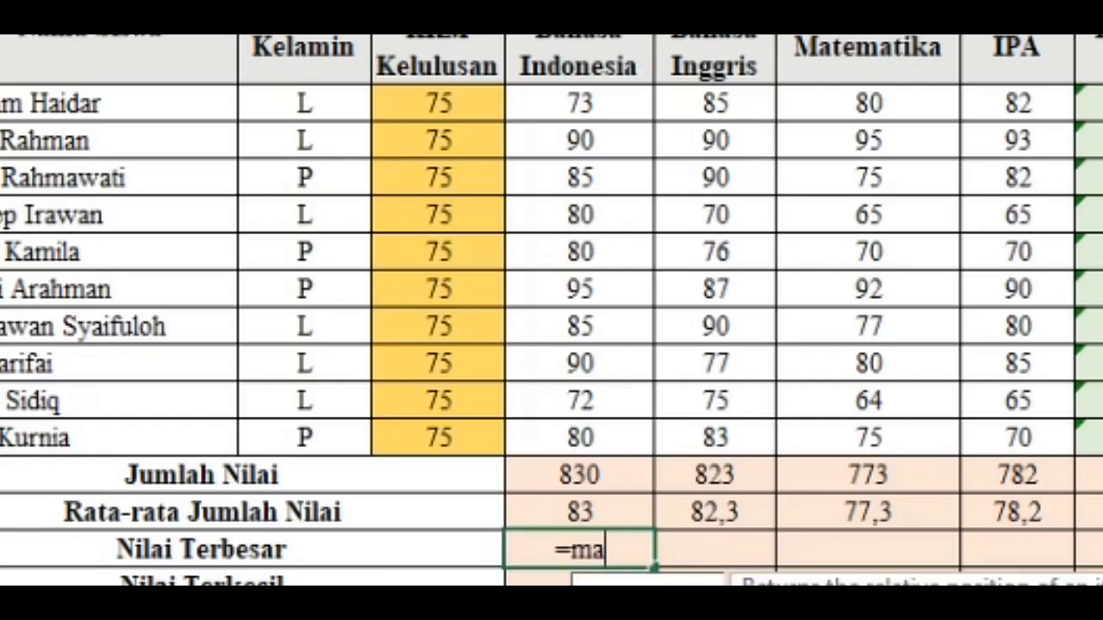
pyautogui.write('x(')
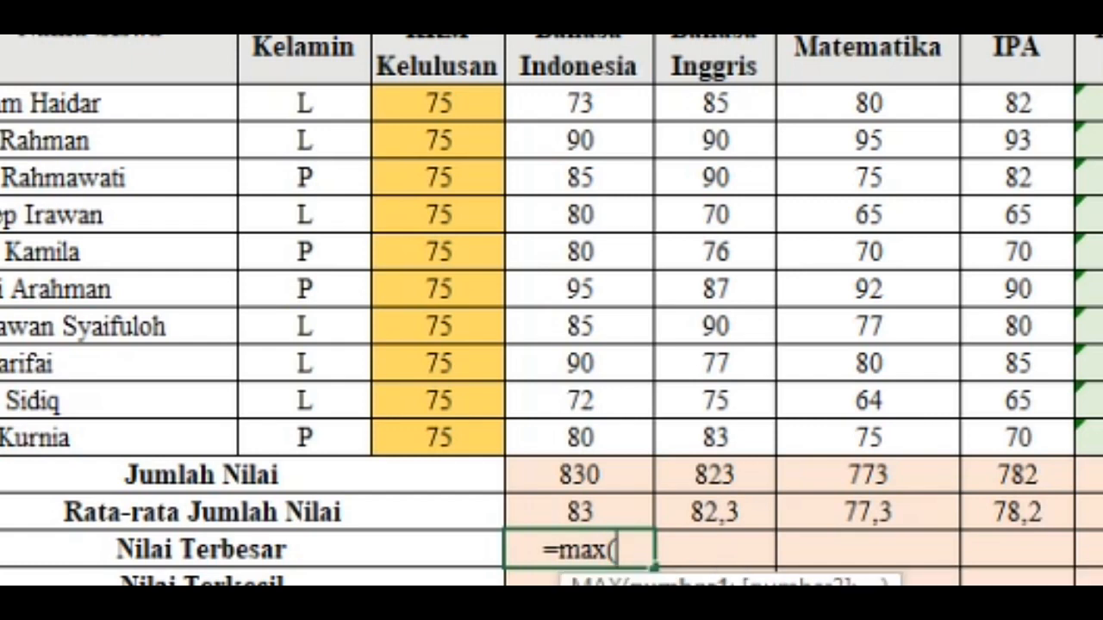
pyautogui.moveTo(580, 104); pyautogui.dragTo(580, 438)
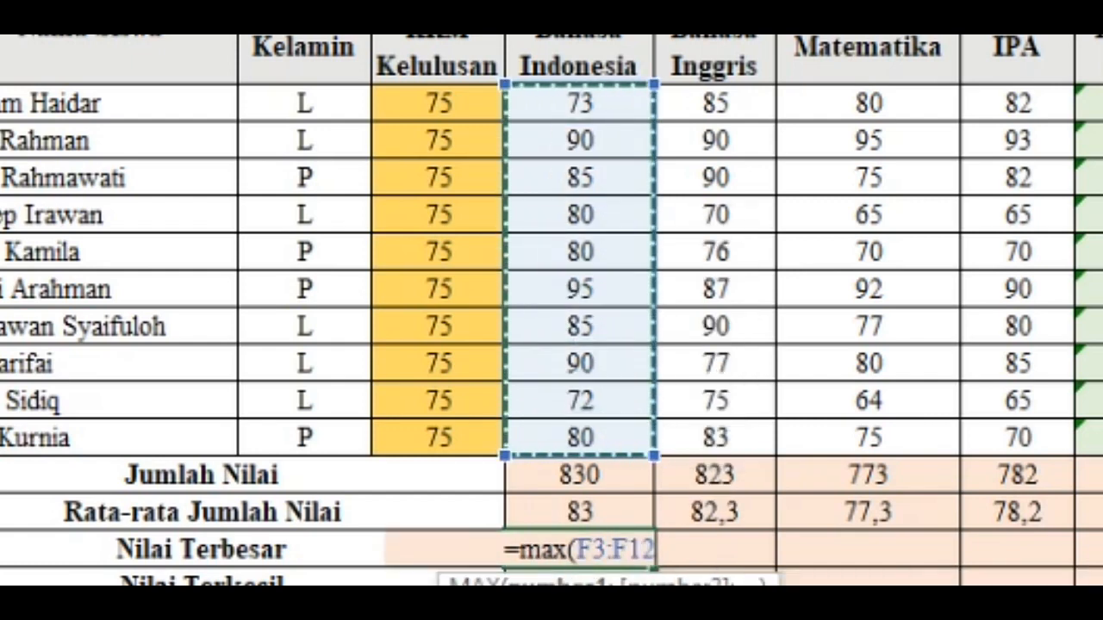
pyautogui.write(')')
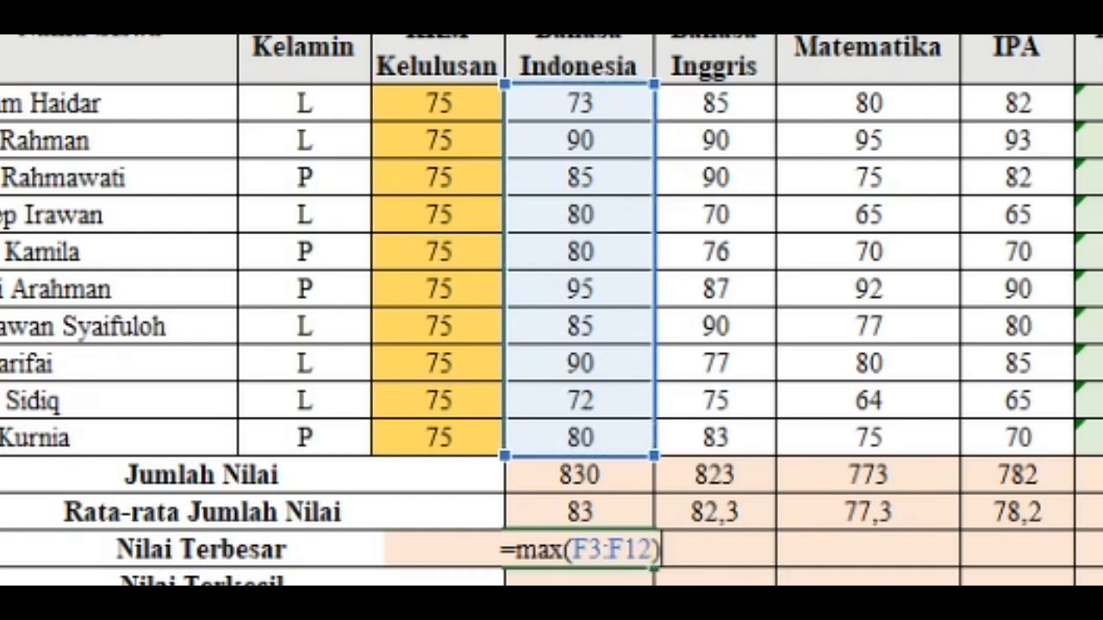
pyautogui.hotkey('ctrl', 'Return')
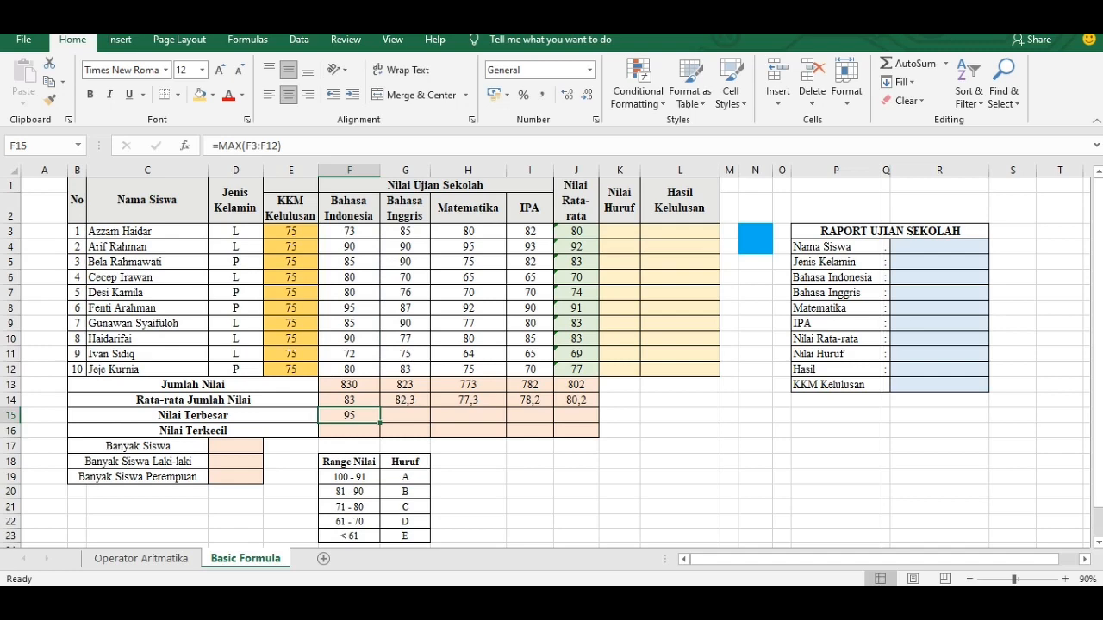
pyautogui.moveTo(380, 422); pyautogui.dragTo(579, 420)
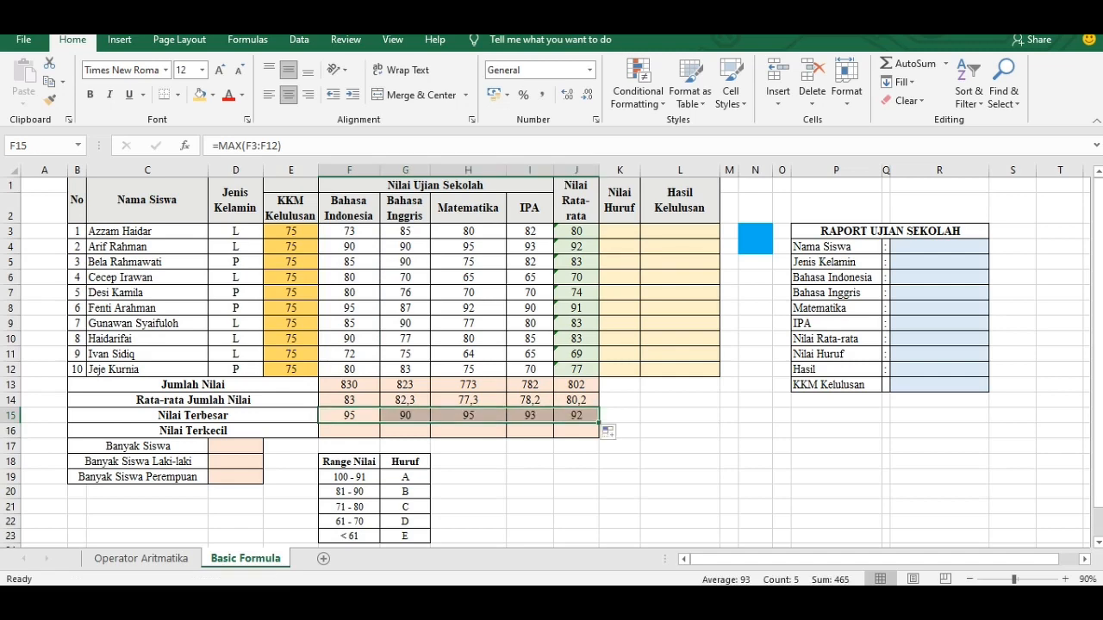
pyautogui.click(619, 416)
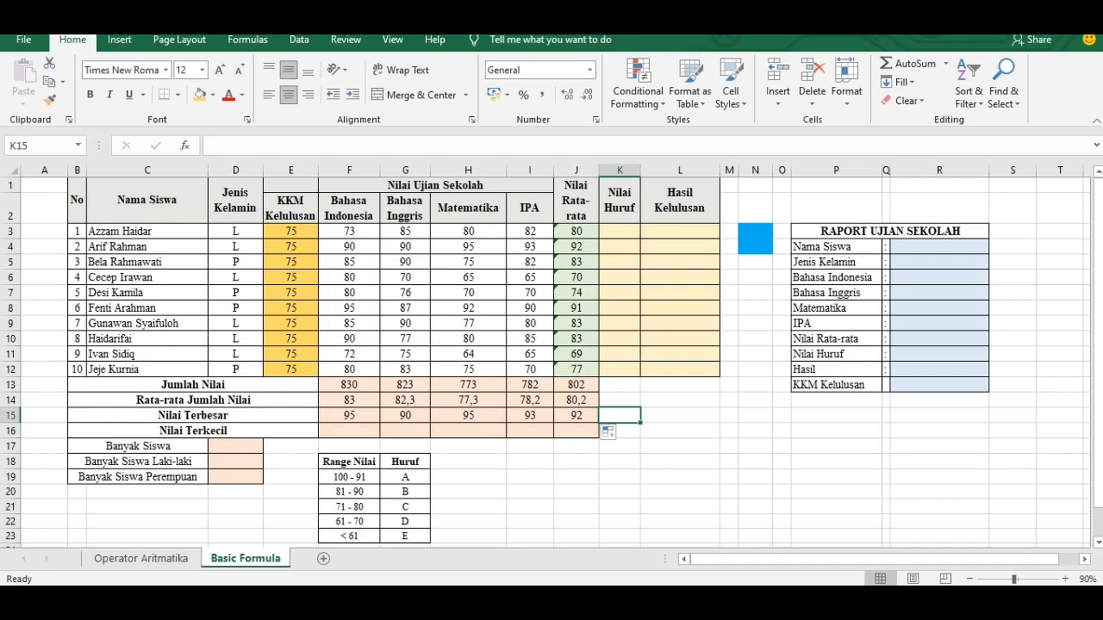
# - Calculate the Nilai Terkecil row with =MIN(F3:F12) in F16 and fill the formula across to J16
pyautogui.click(348, 431)
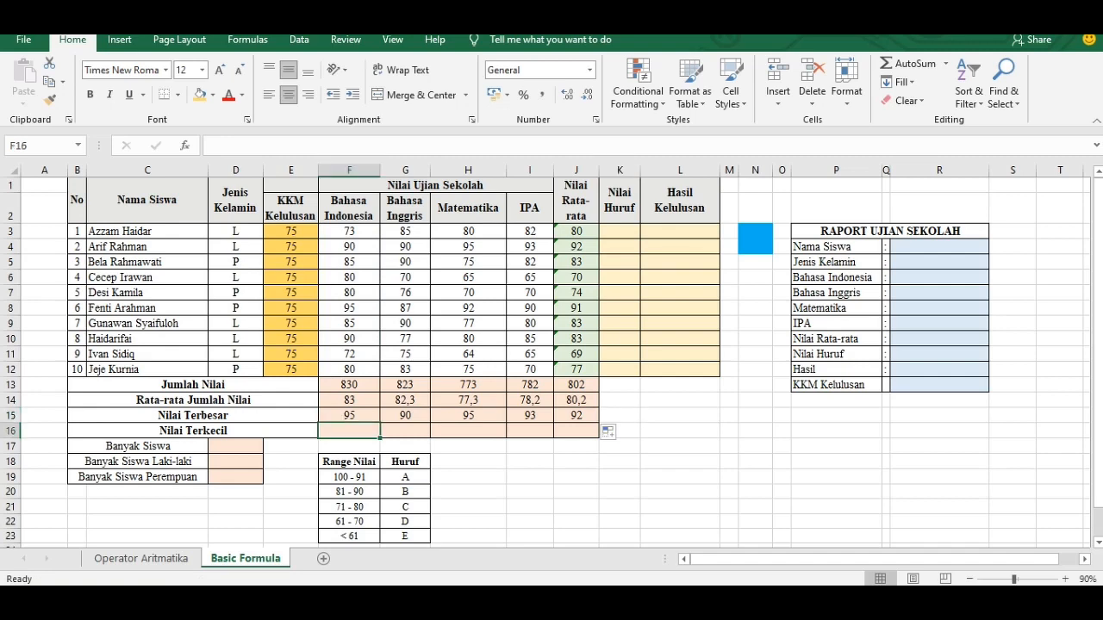
pyautogui.write('=')
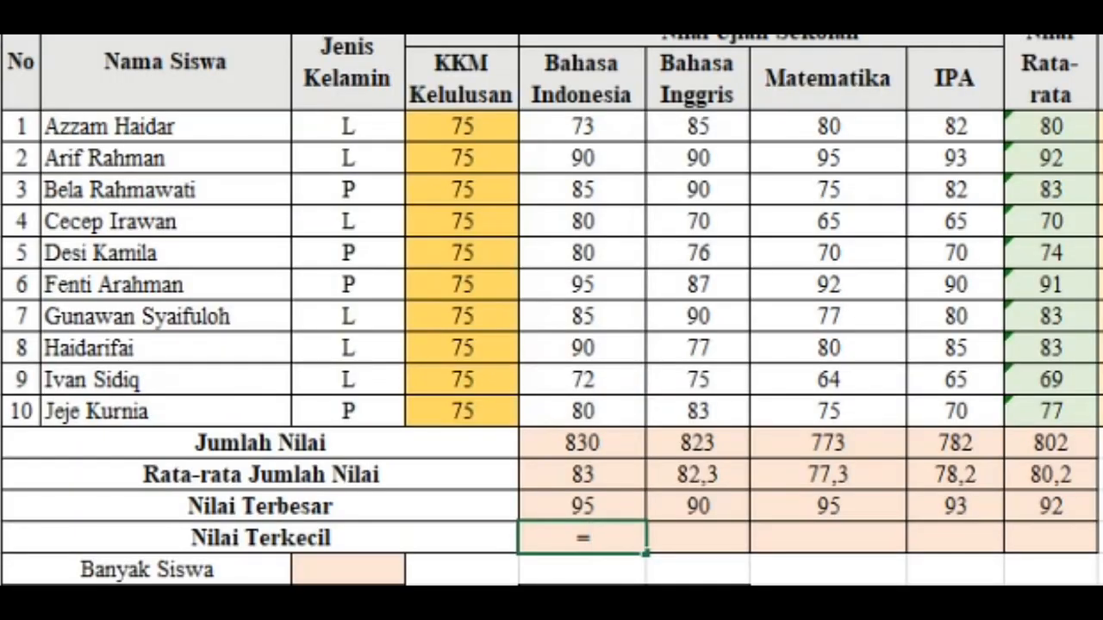
pyautogui.write('min(')
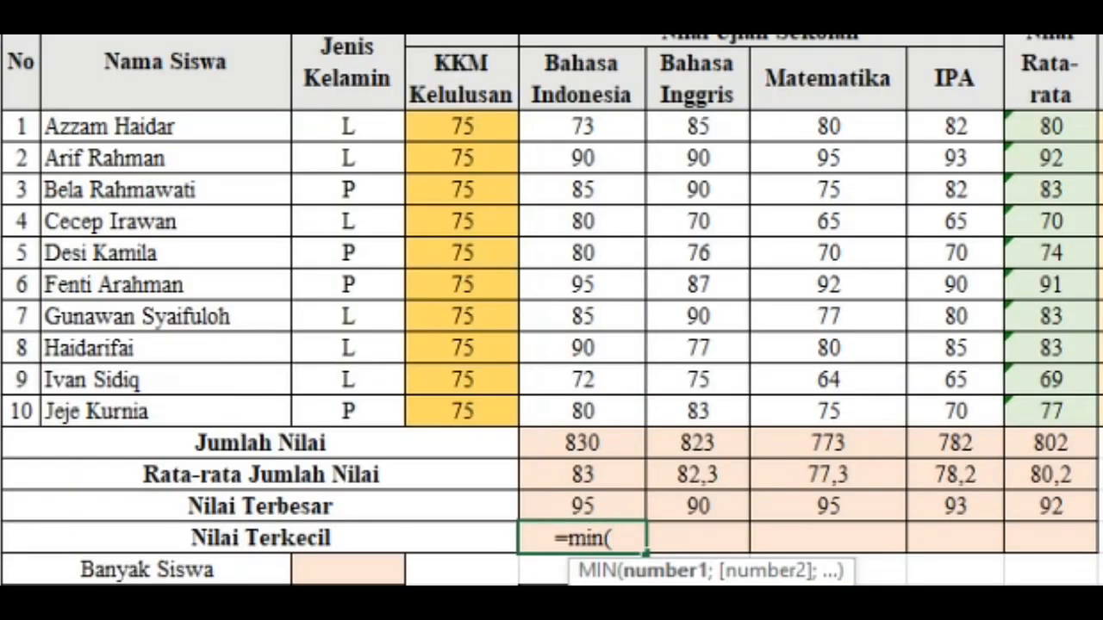
pyautogui.moveTo(582, 127); pyautogui.dragTo(603, 411)
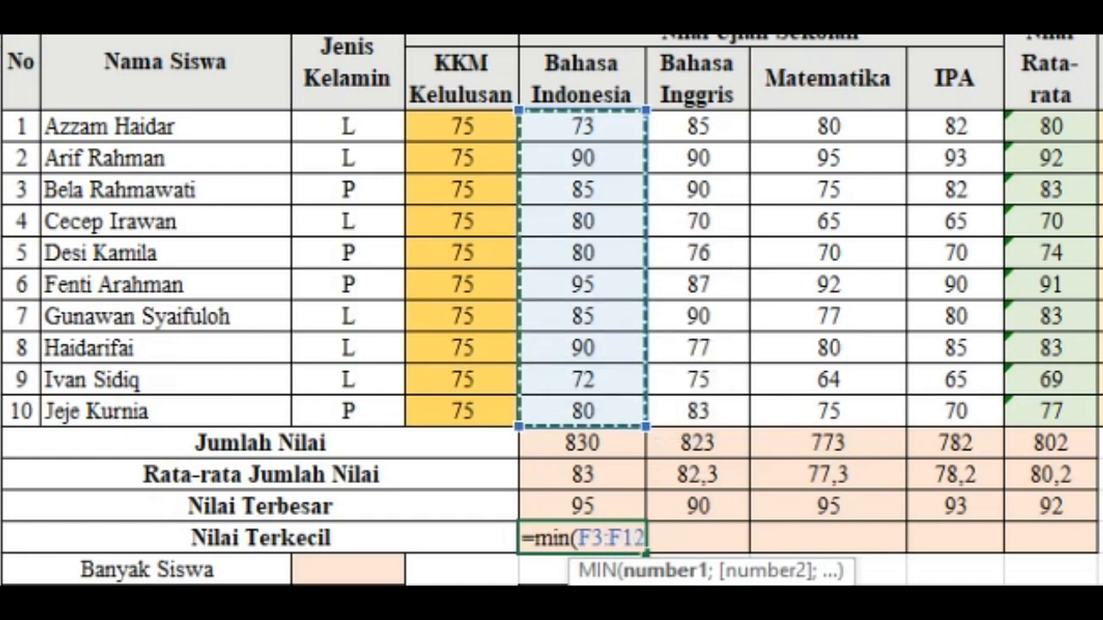
pyautogui.write(')')
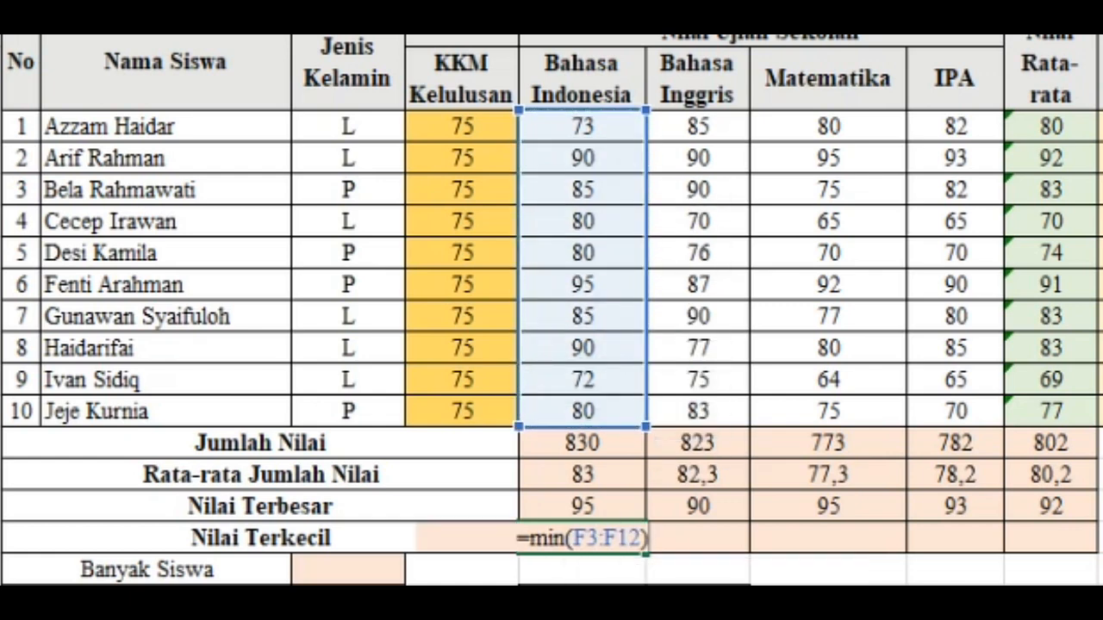
pyautogui.press('Return')
pyautogui.click(583, 538)
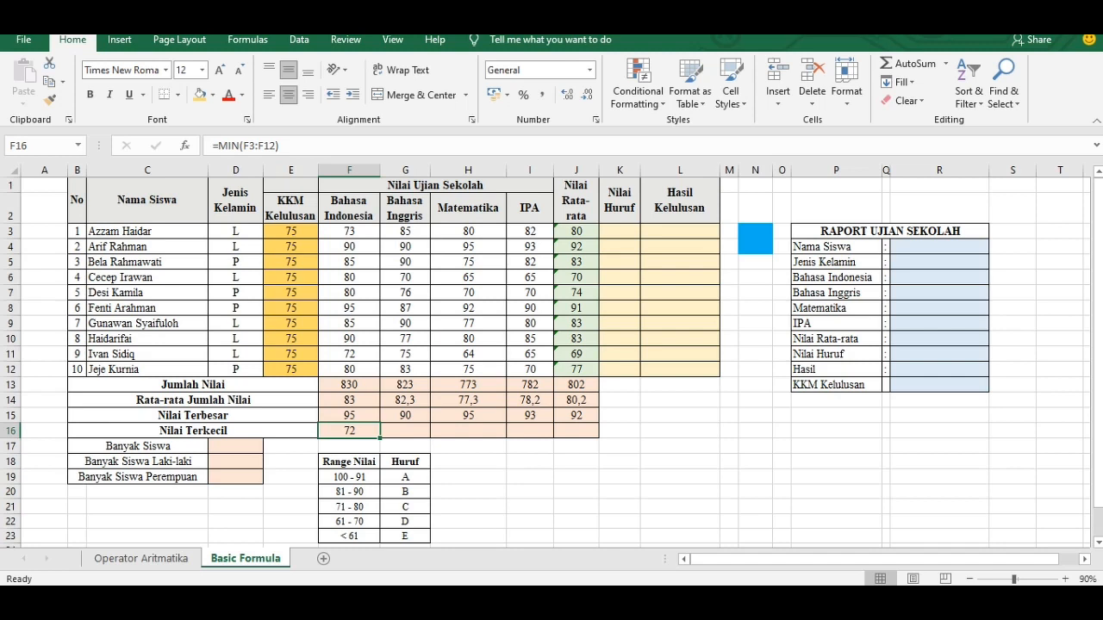
pyautogui.moveTo(380, 438); pyautogui.dragTo(577, 435)
pyautogui.click(620, 430)
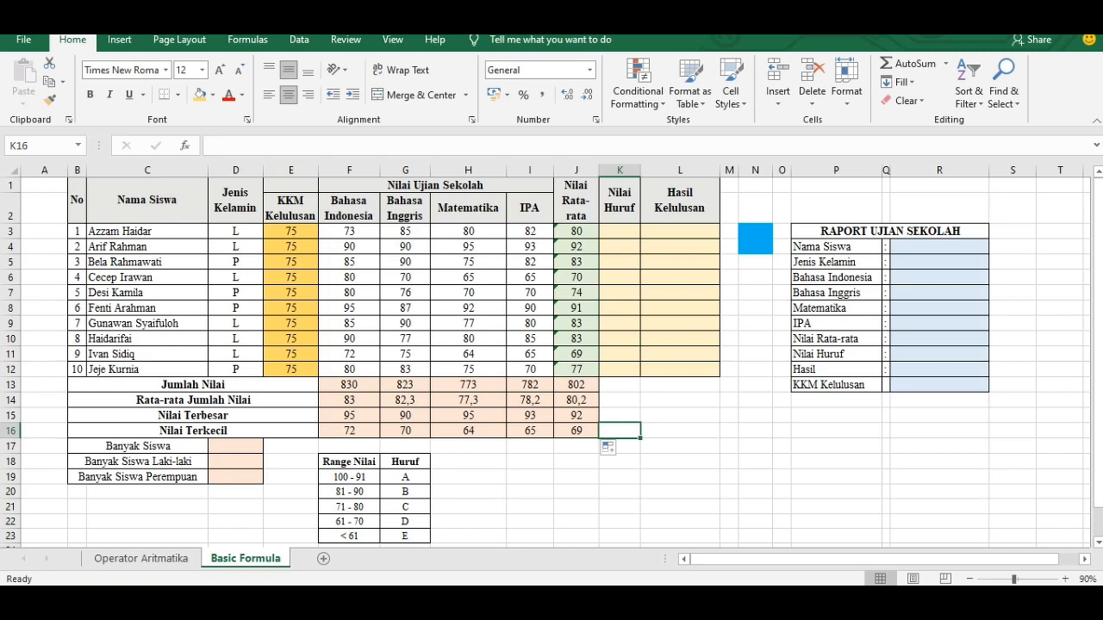
# - Count all students for Banyak Siswa in D17 with the formula =COUNTA(C3:C12)
pyautogui.click(236, 446)
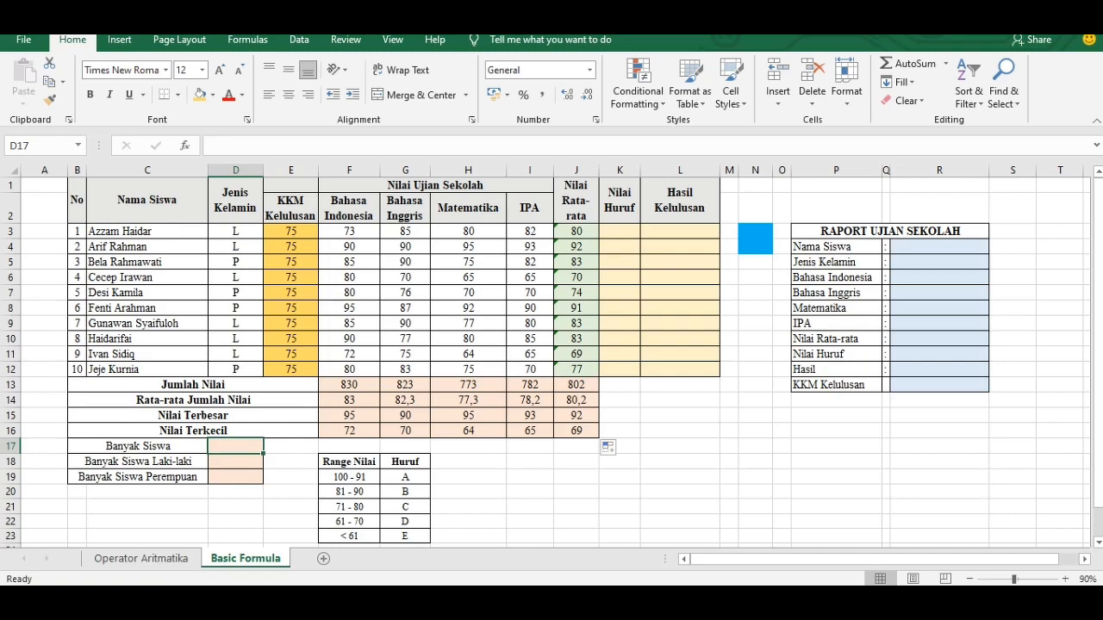
pyautogui.write('=')
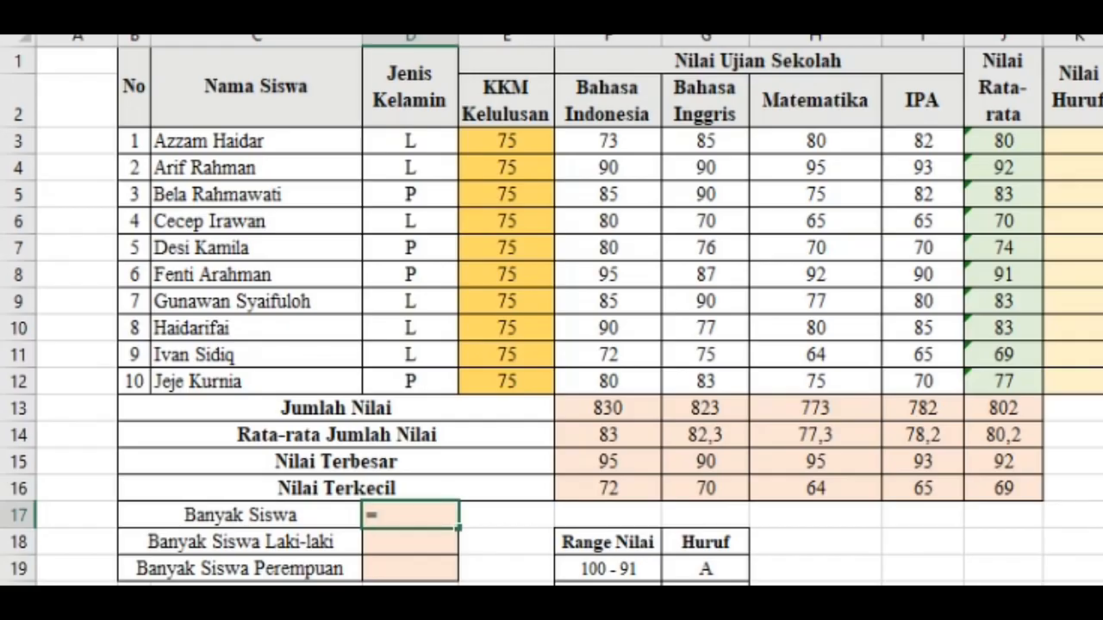
pyautogui.write('counta')
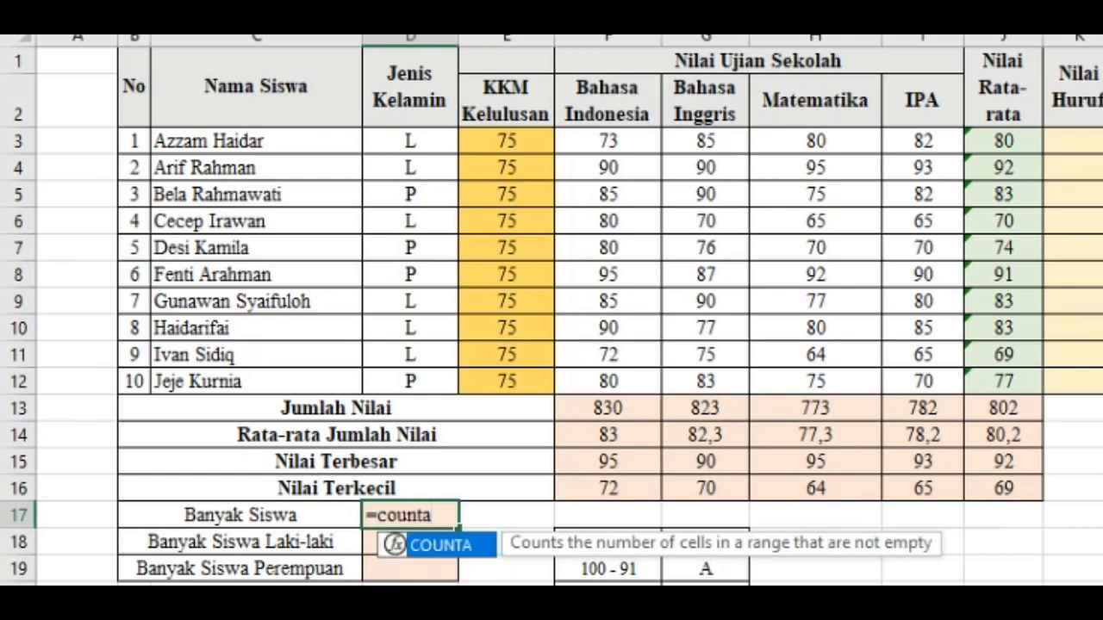
pyautogui.write('(')
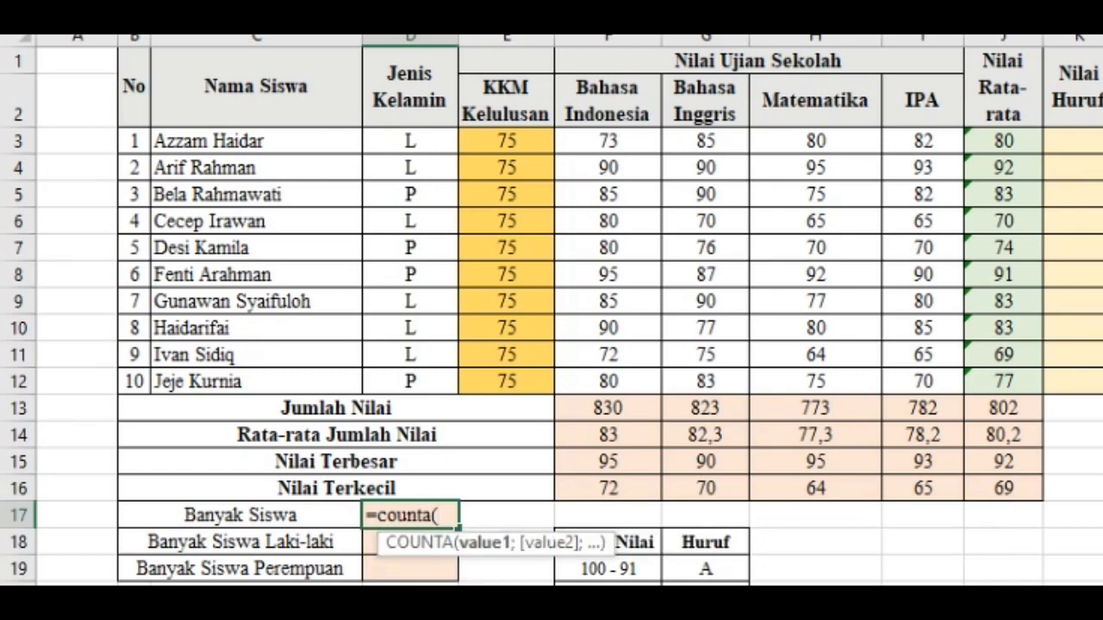
pyautogui.moveTo(256, 141); pyautogui.dragTo(256, 382)
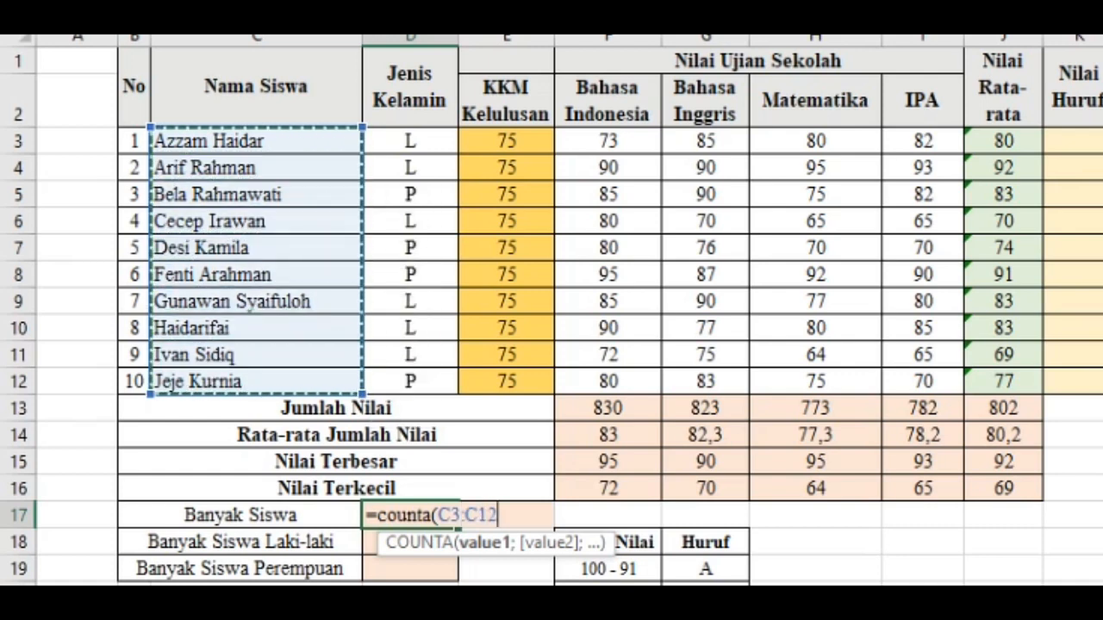
pyautogui.write(')')
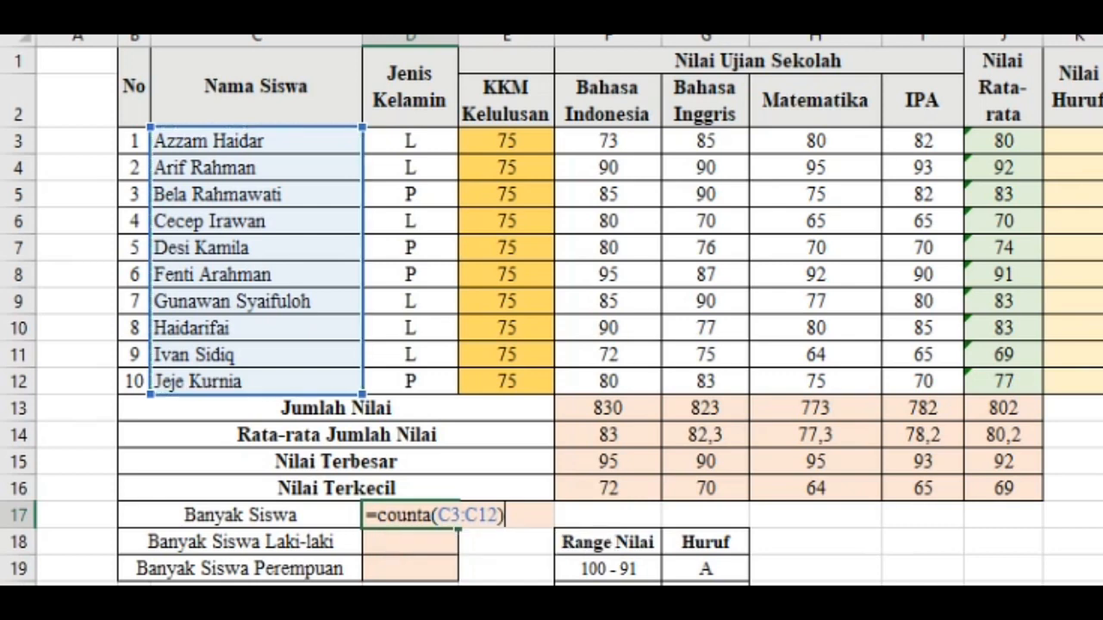
pyautogui.press('Return')
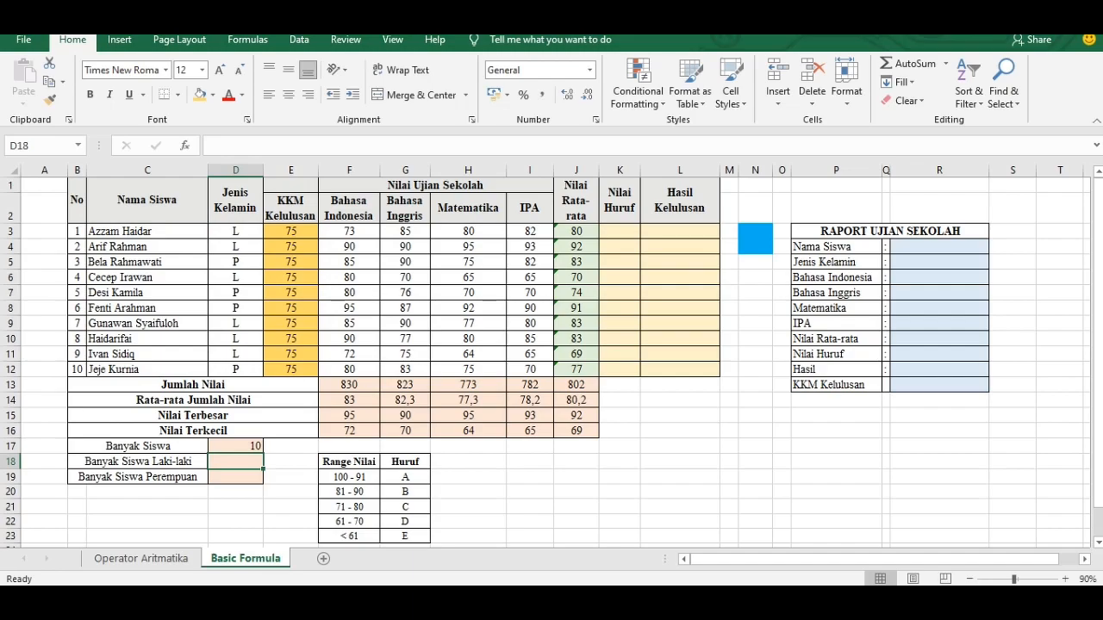
# - Count the male students for Banyak Siswa Laki-laki in D18 with the formula =COUNTIF(D3:D12;"L")
pyautogui.write('=')
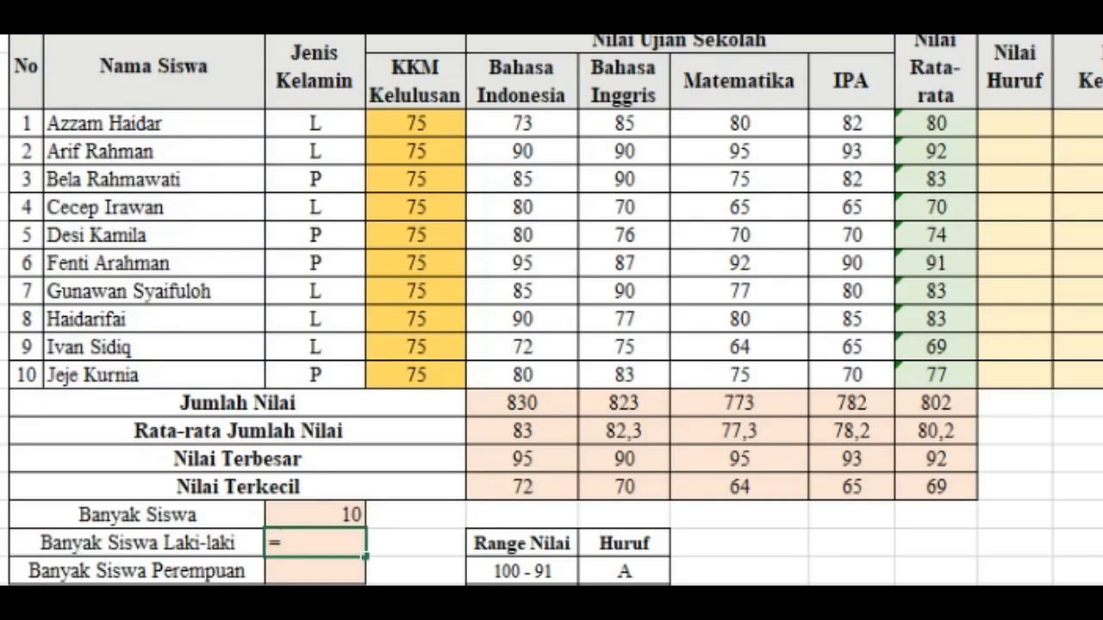
pyautogui.write('countif')
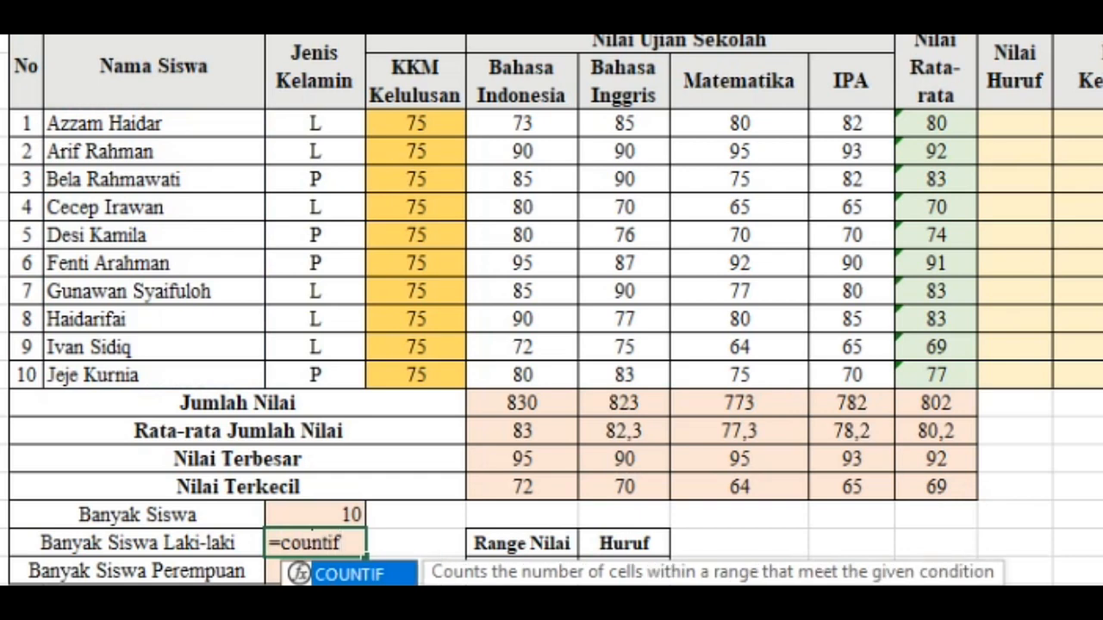
pyautogui.write('(')
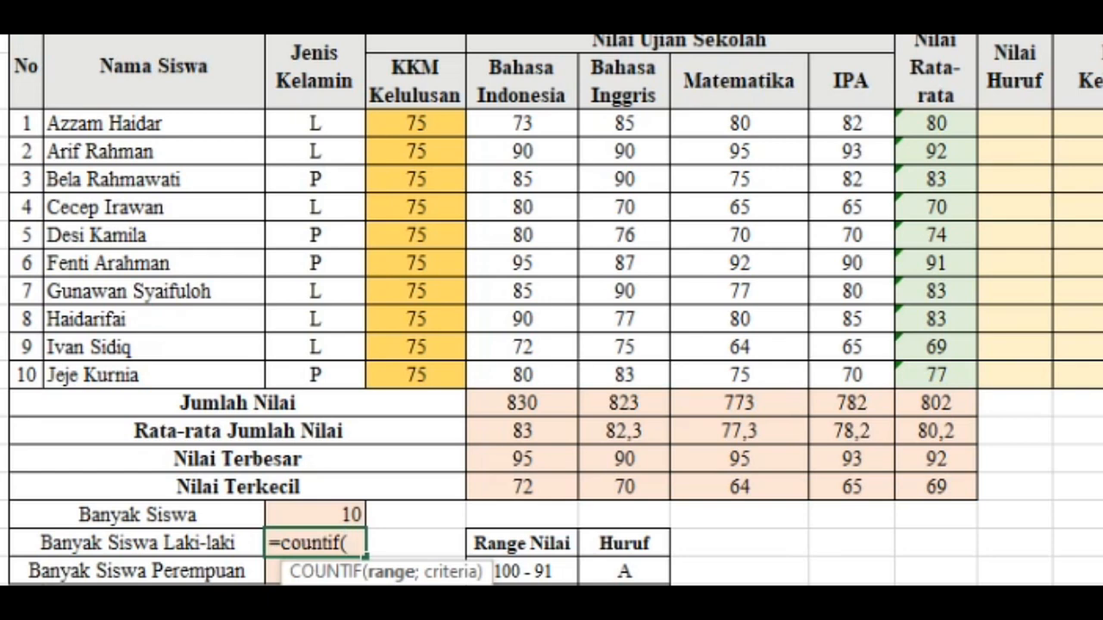
pyautogui.moveTo(315, 123); pyautogui.dragTo(315, 375)
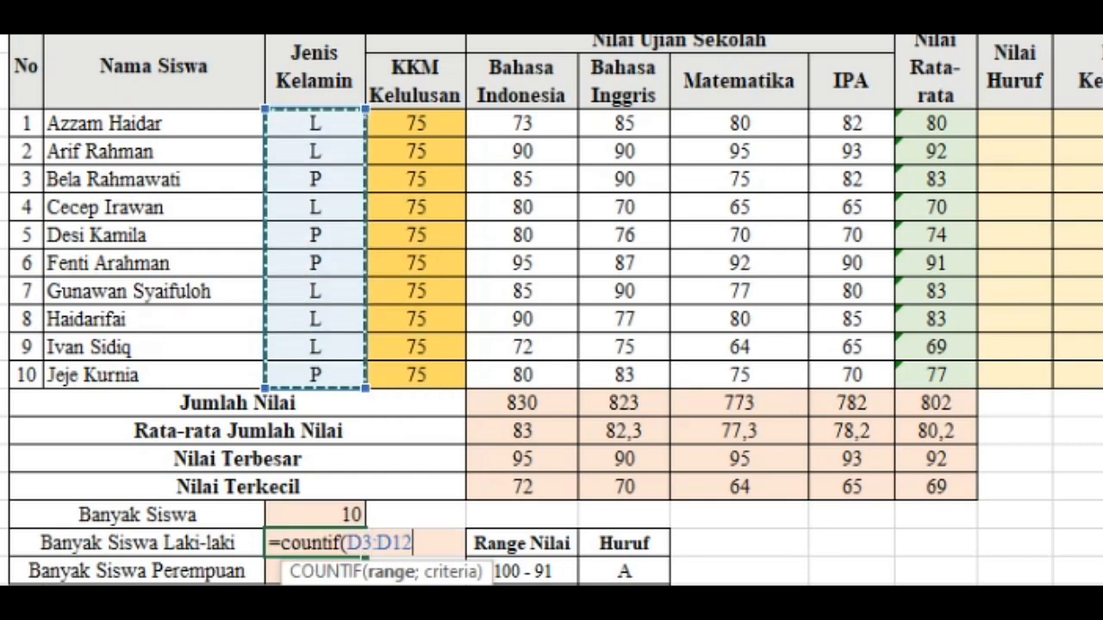
pyautogui.write(';"L')
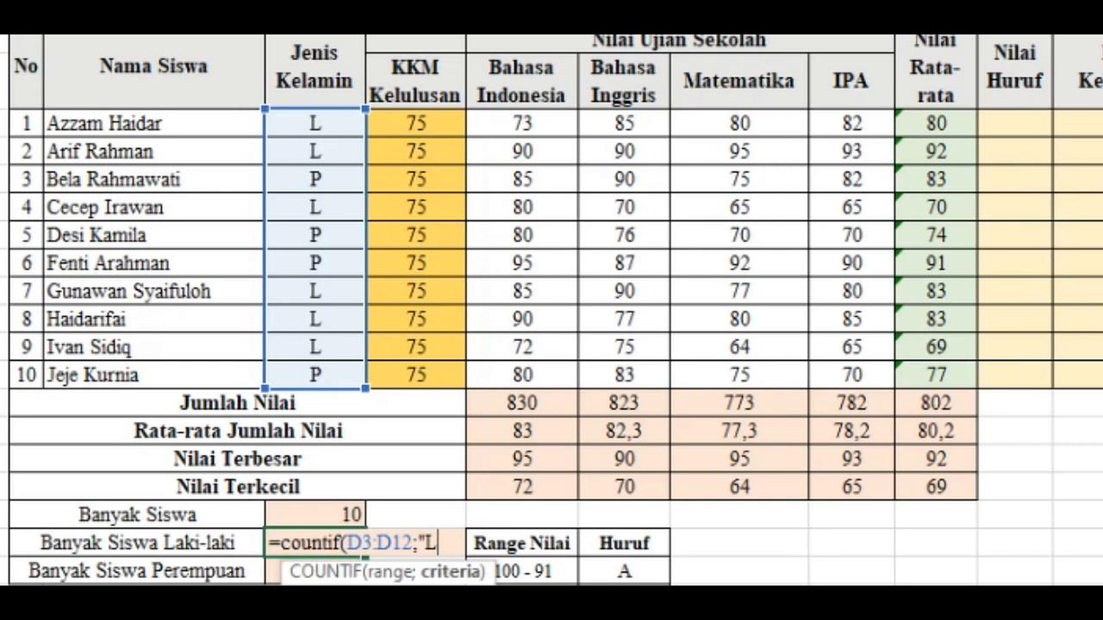
pyautogui.write('")')
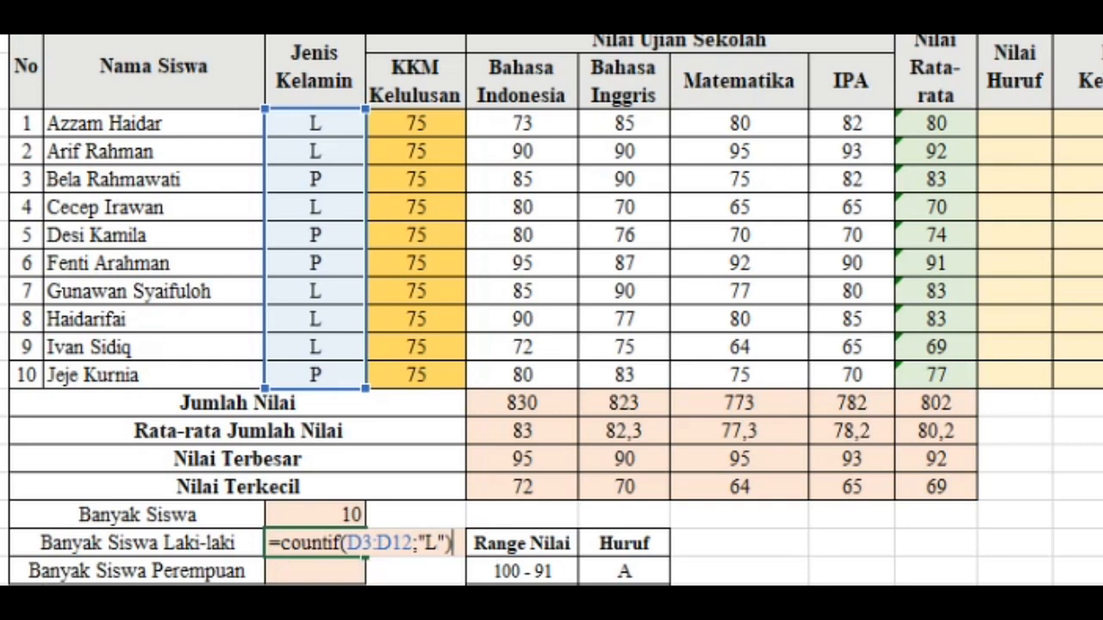
pyautogui.press('Return')
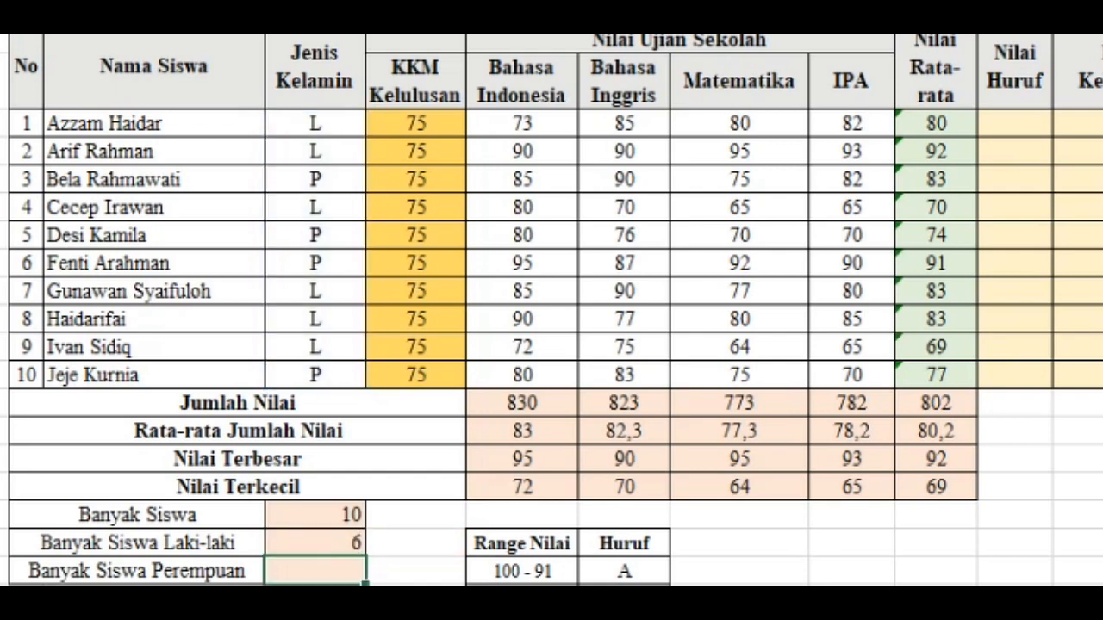
pyautogui.click(316, 542)
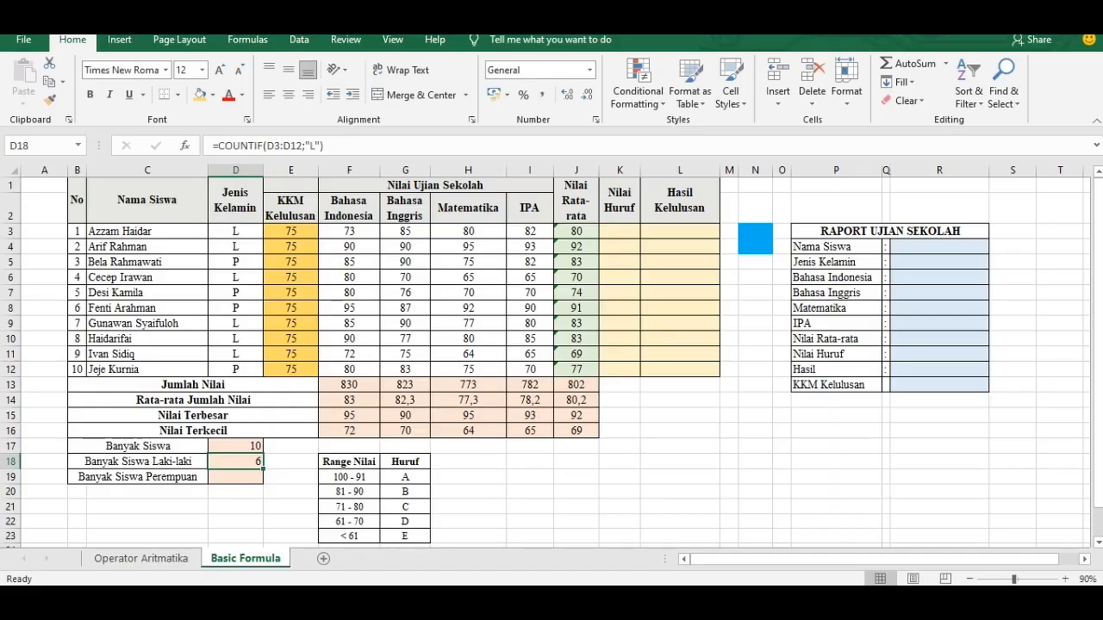
# - Count the female students for Banyak Siswa Perempuan in D19 with the formula =COUNTIF(D3:D12;"P")
pyautogui.click(235, 476)
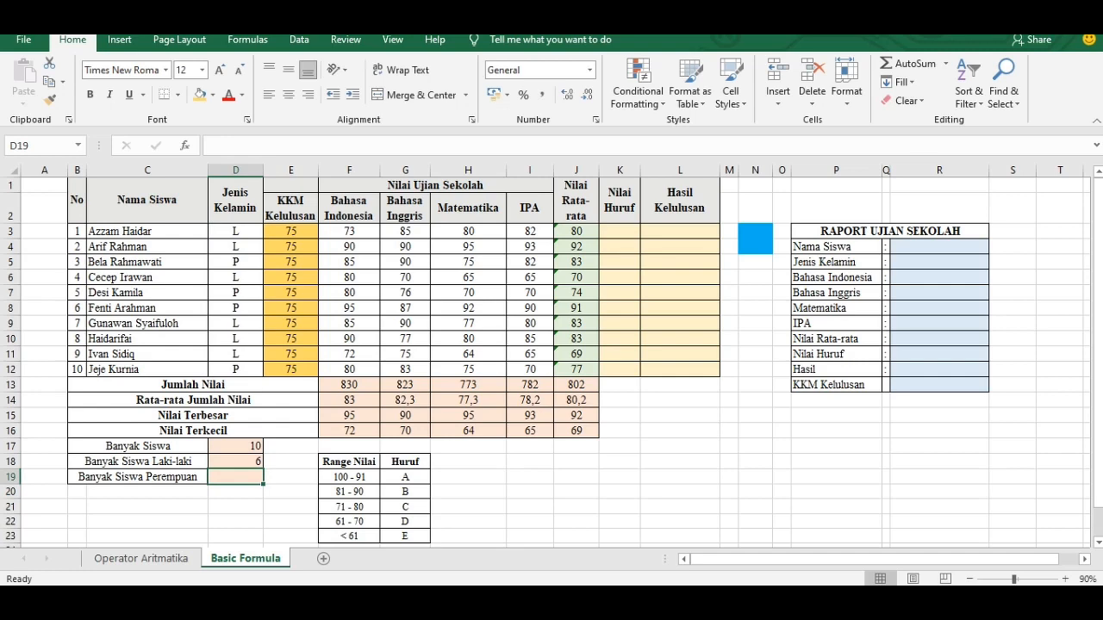
pyautogui.write('=count')
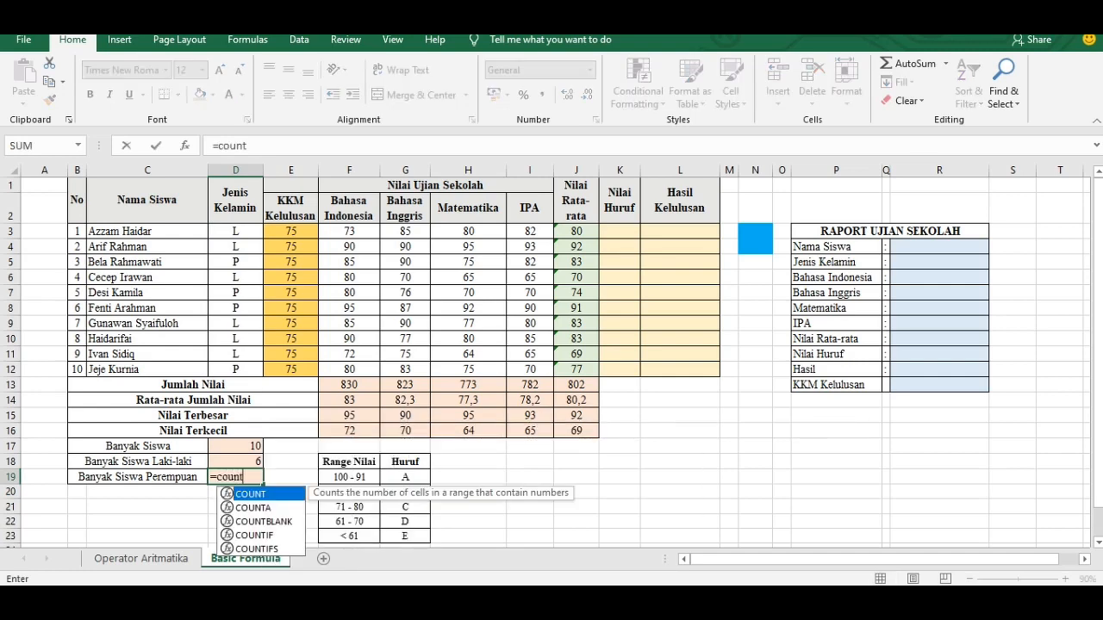
pyautogui.write('if(')
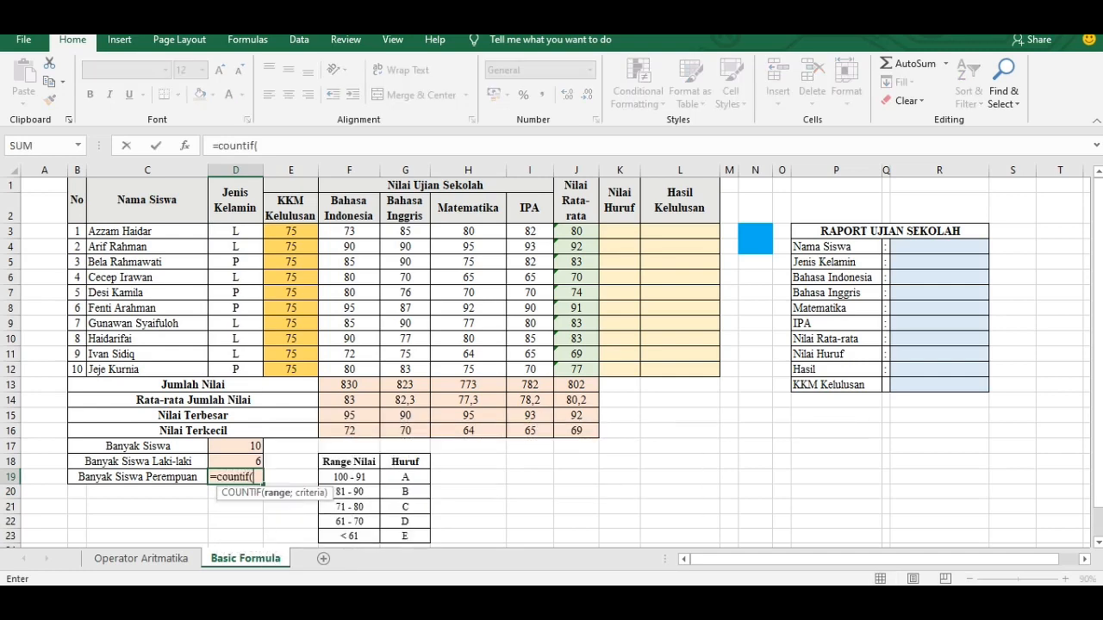
pyautogui.click(235, 231)
pyautogui.moveTo(235, 230); pyautogui.dragTo(235, 368)
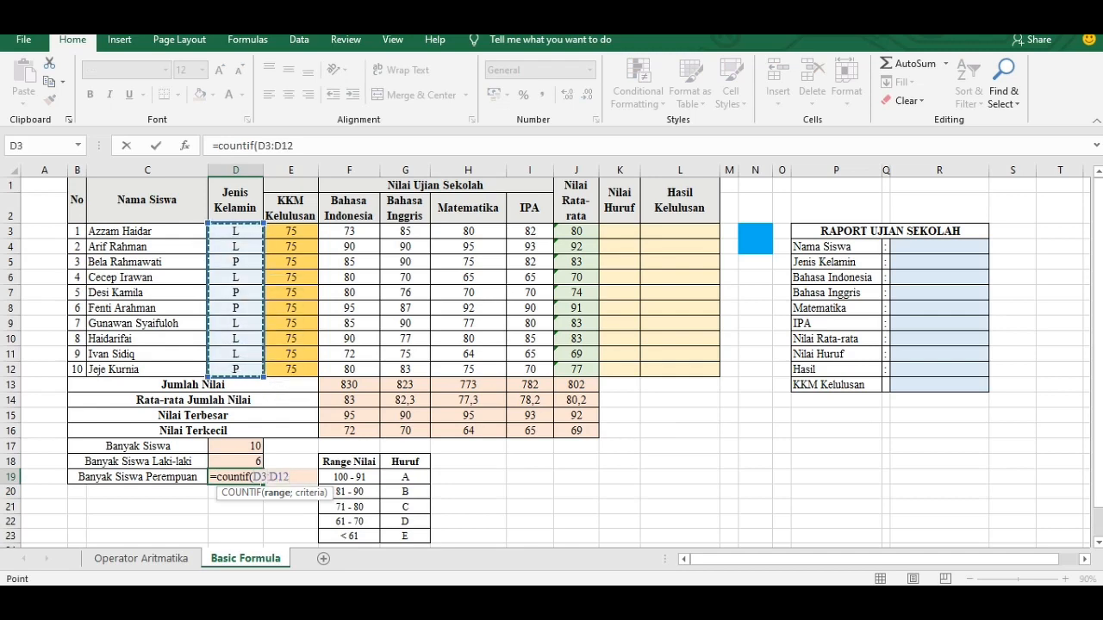
pyautogui.write(';')
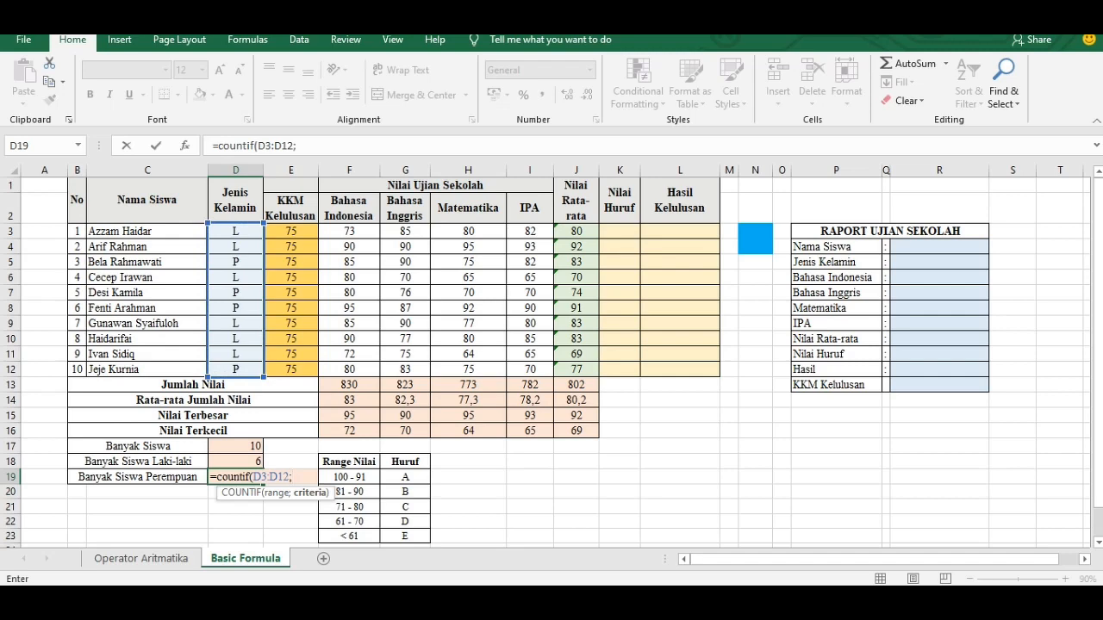
pyautogui.write('"P"')
pyautogui.write(')')
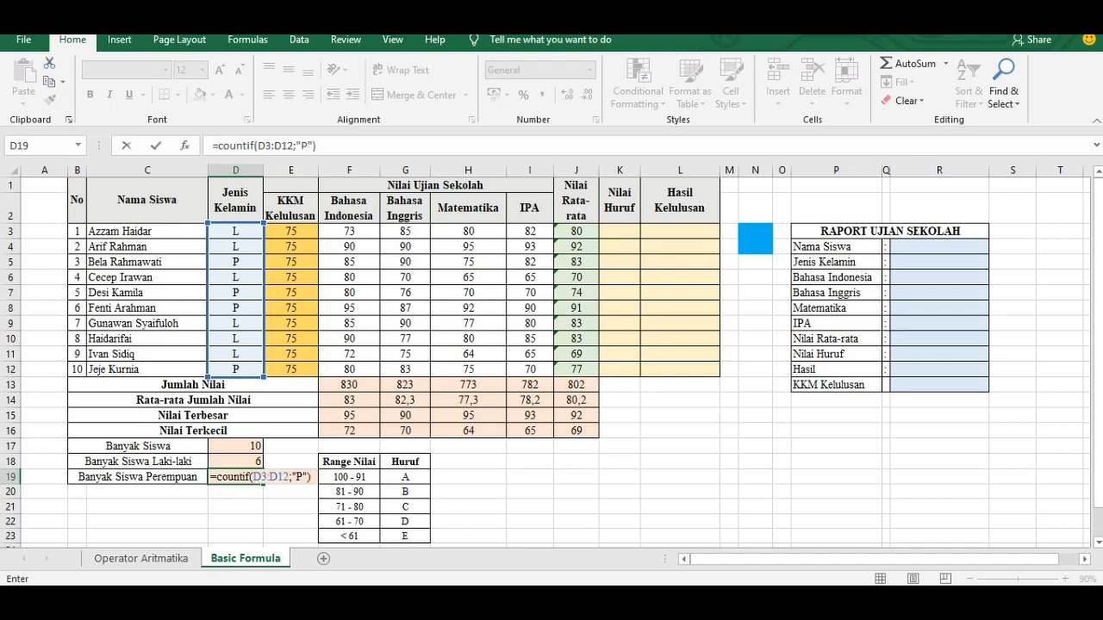
pyautogui.press('Return')
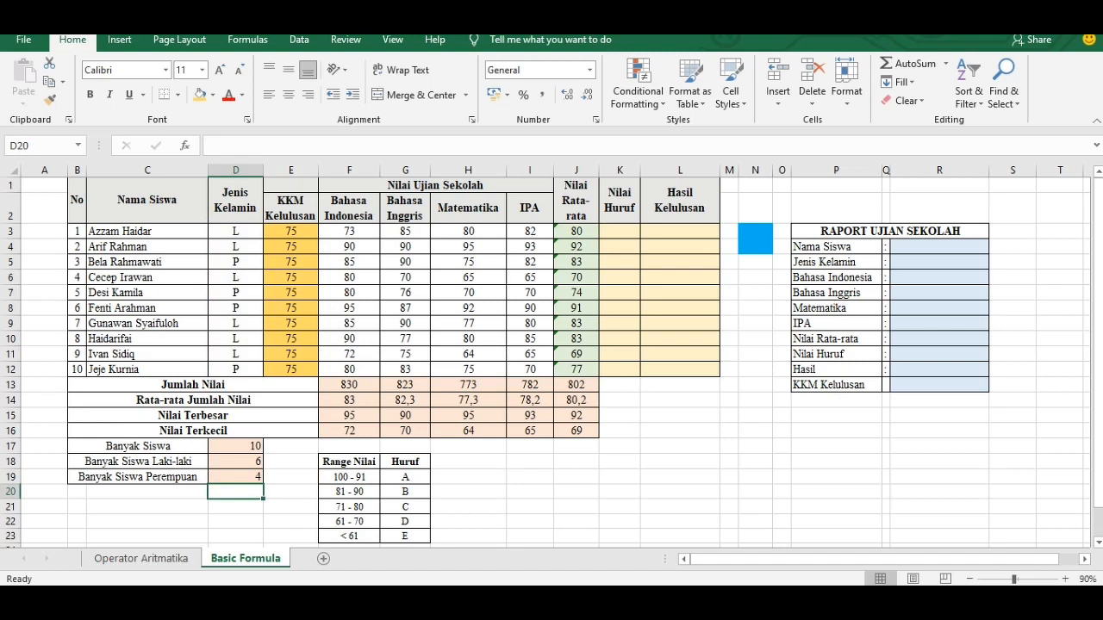
# - Review the range and criteria arguments of the COUNTIF formula in D19 without changing it
pyautogui.click(235, 476)
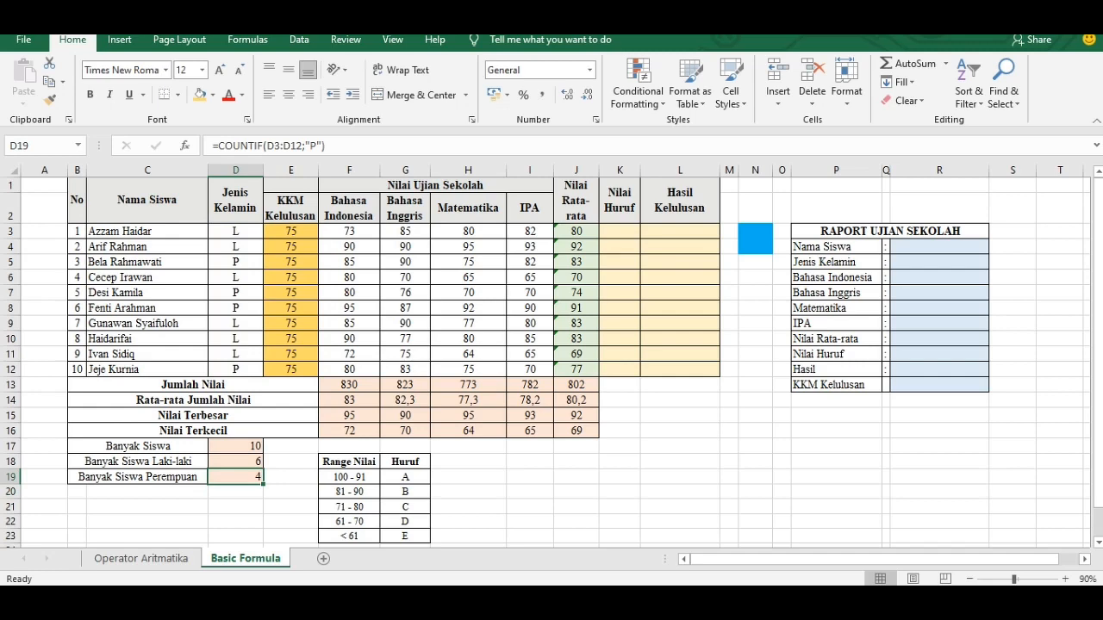
pyautogui.doubleClick(248, 477)
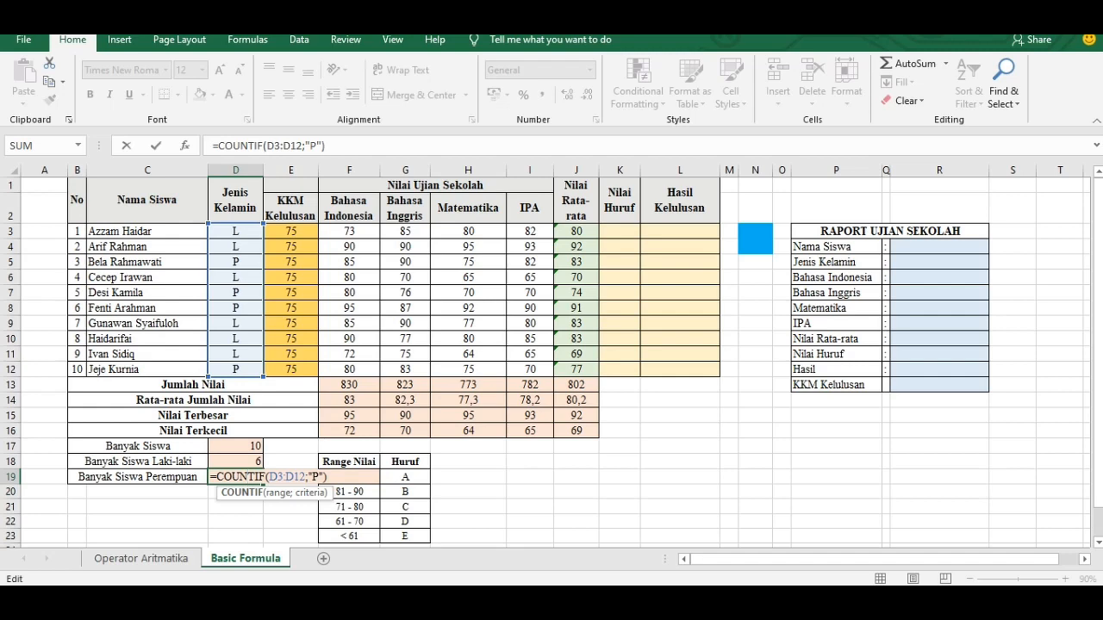
pyautogui.click(309, 476)
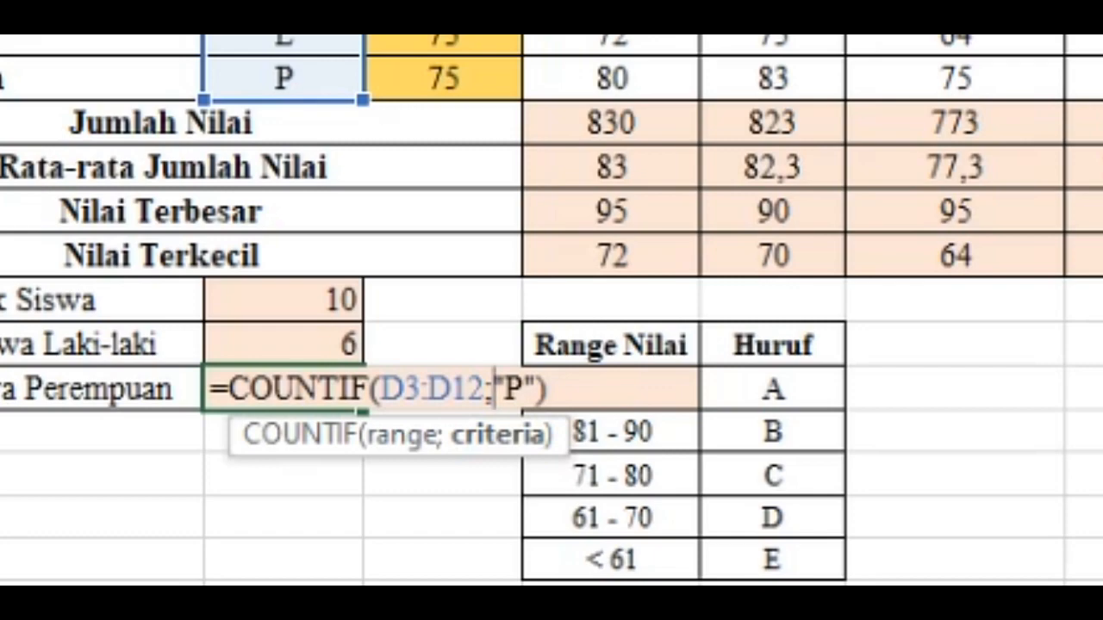
pyautogui.press('Return')
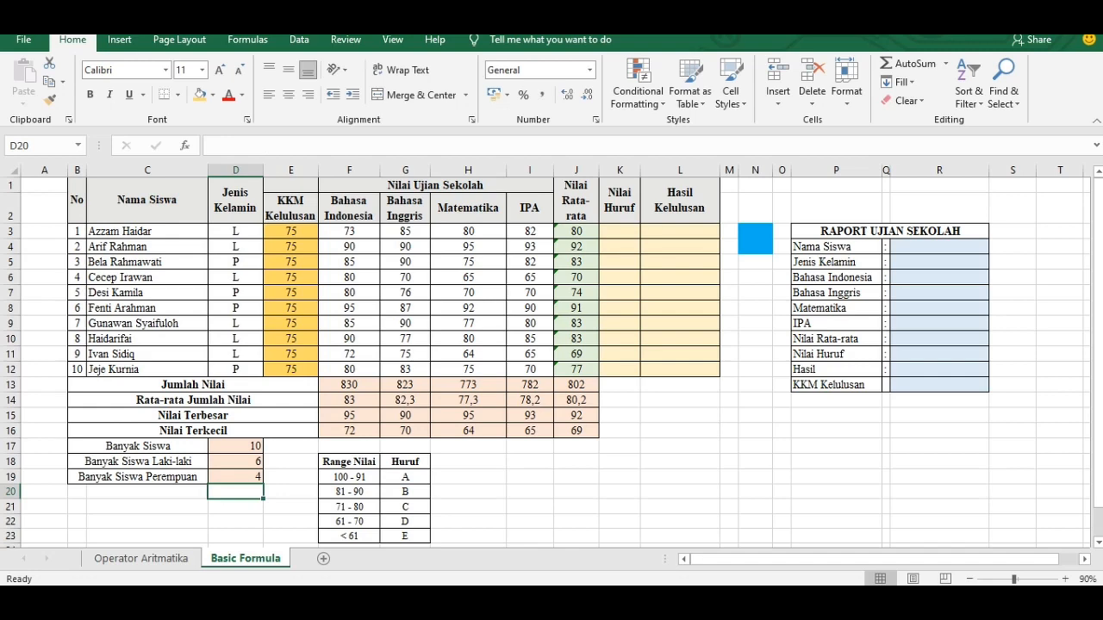
# - Examine the empty Nilai Huruf column, the Range Nilai and Huruf grade table, and the Nilai Rata-rata score in J3
pyautogui.click(620, 232)
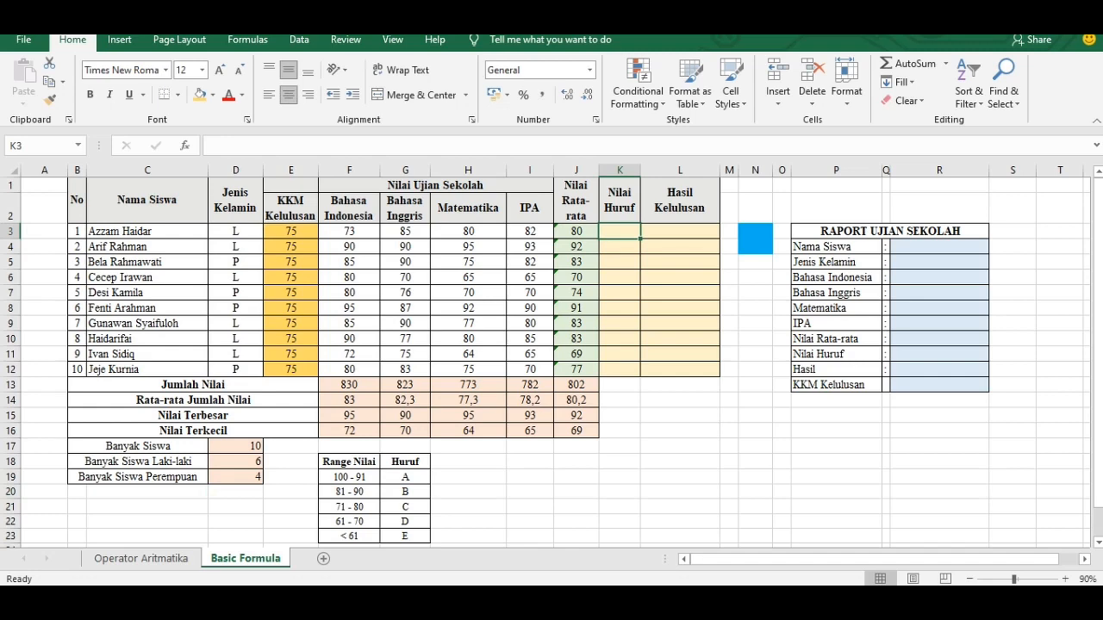
pyautogui.click(619, 247)
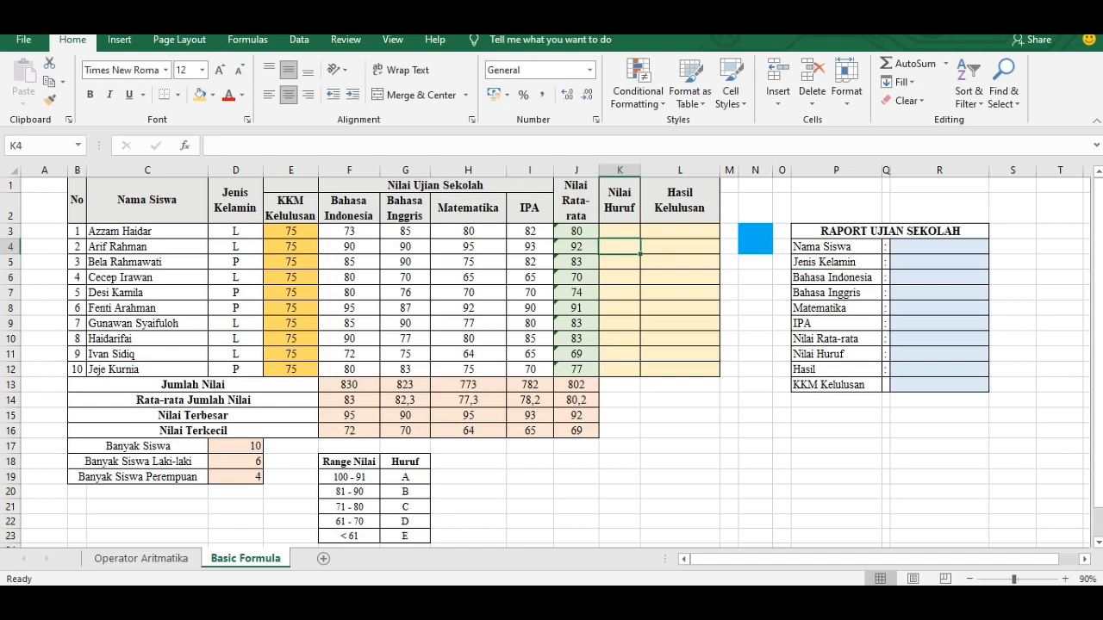
pyautogui.click(619, 231)
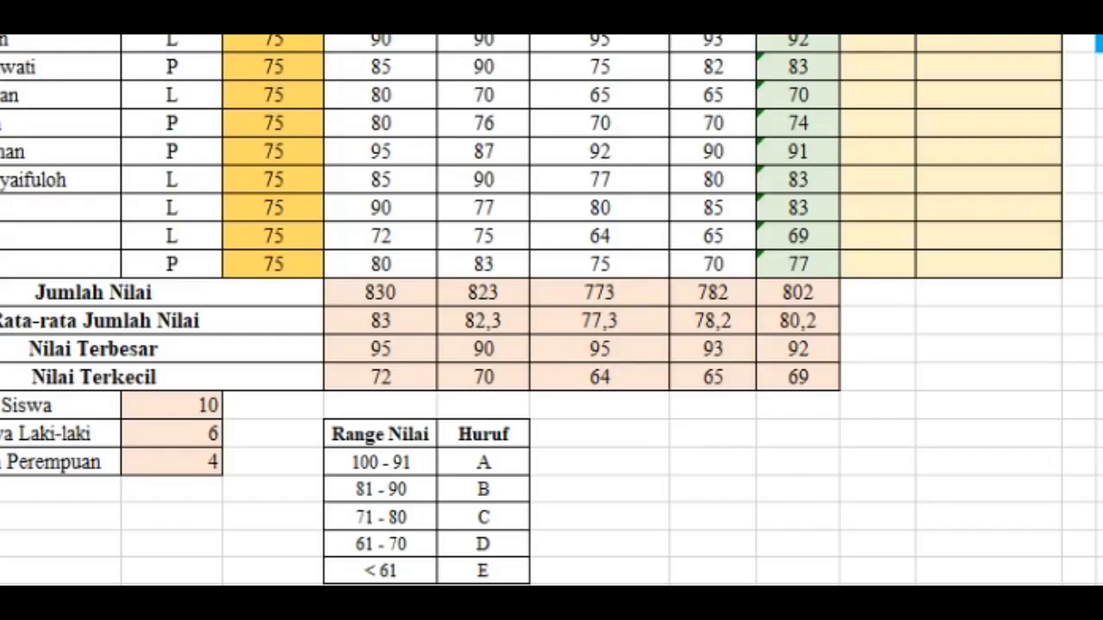
pyautogui.click(483, 462)
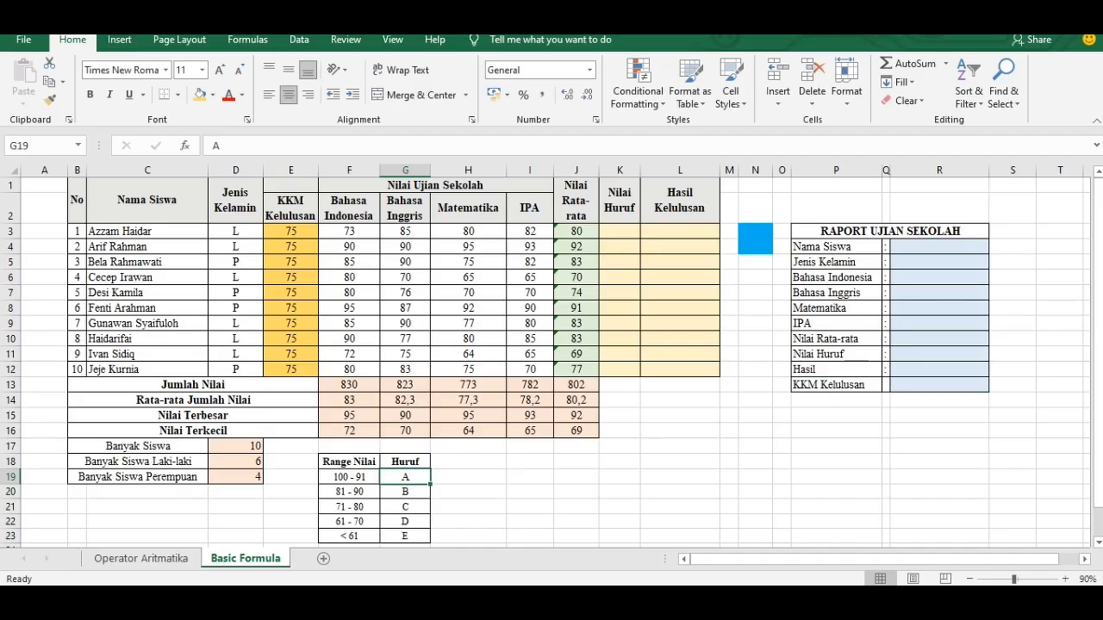
pyautogui.click(619, 232)
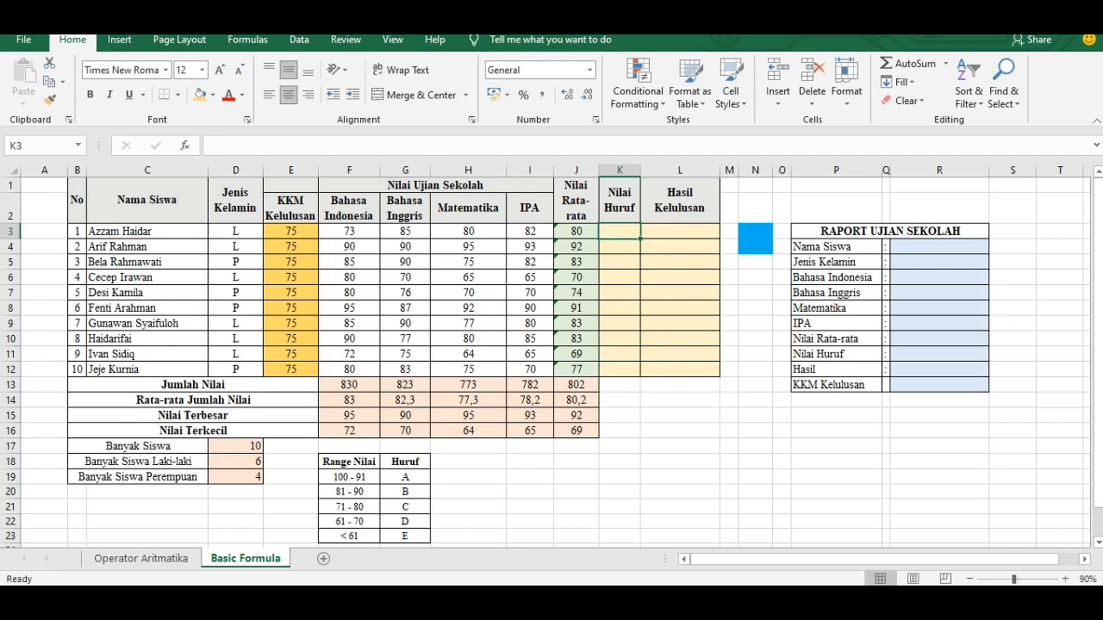
pyautogui.click(576, 171)
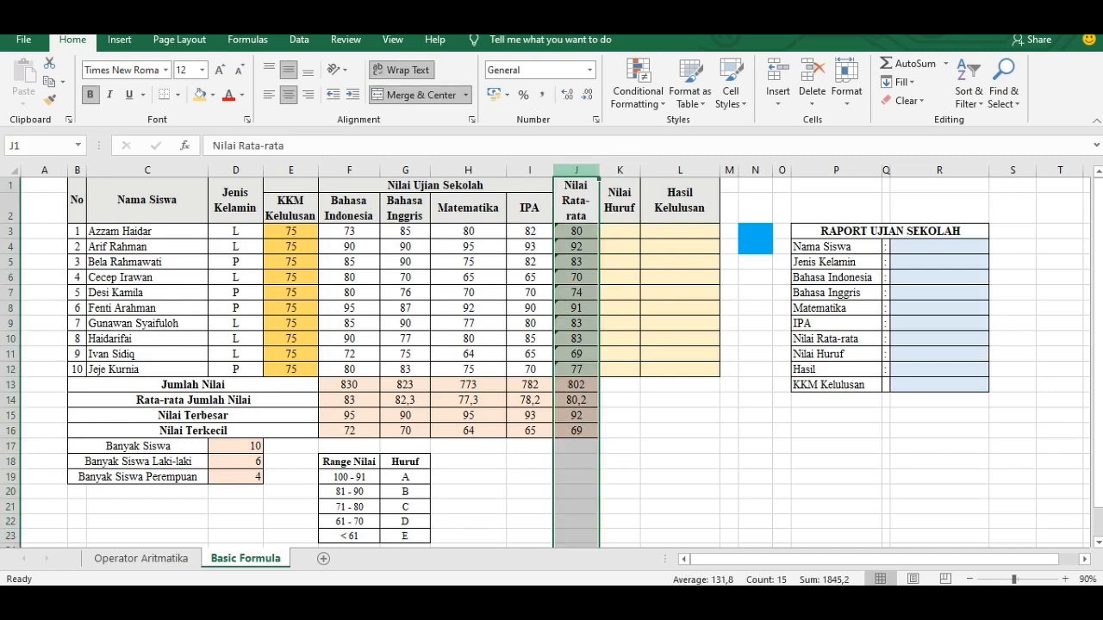
pyautogui.click(576, 231)
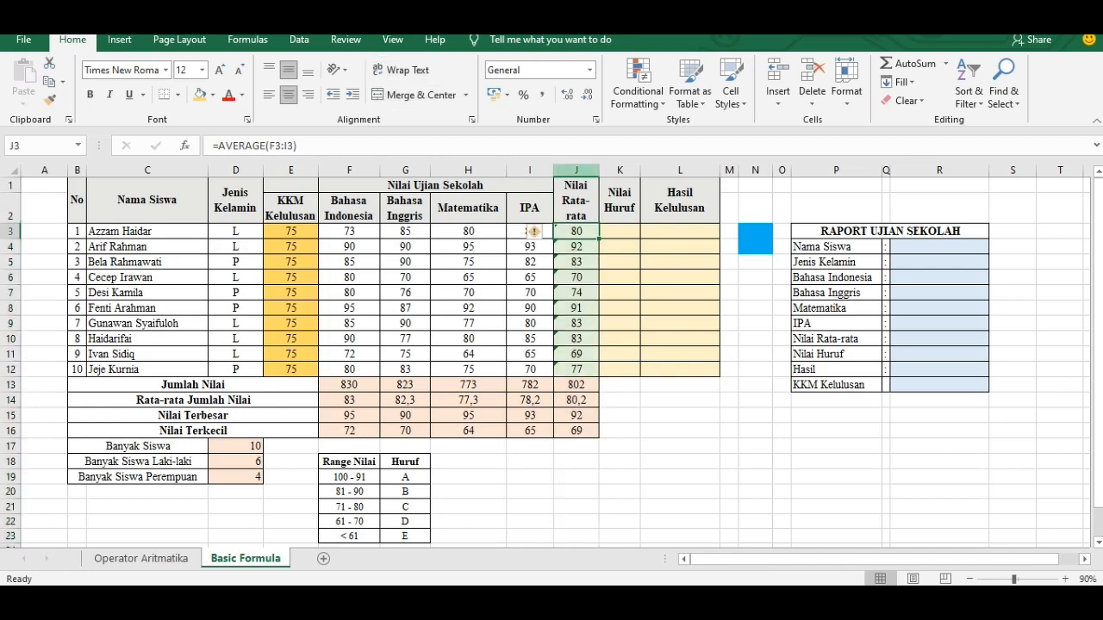
pyautogui.click(576, 170)
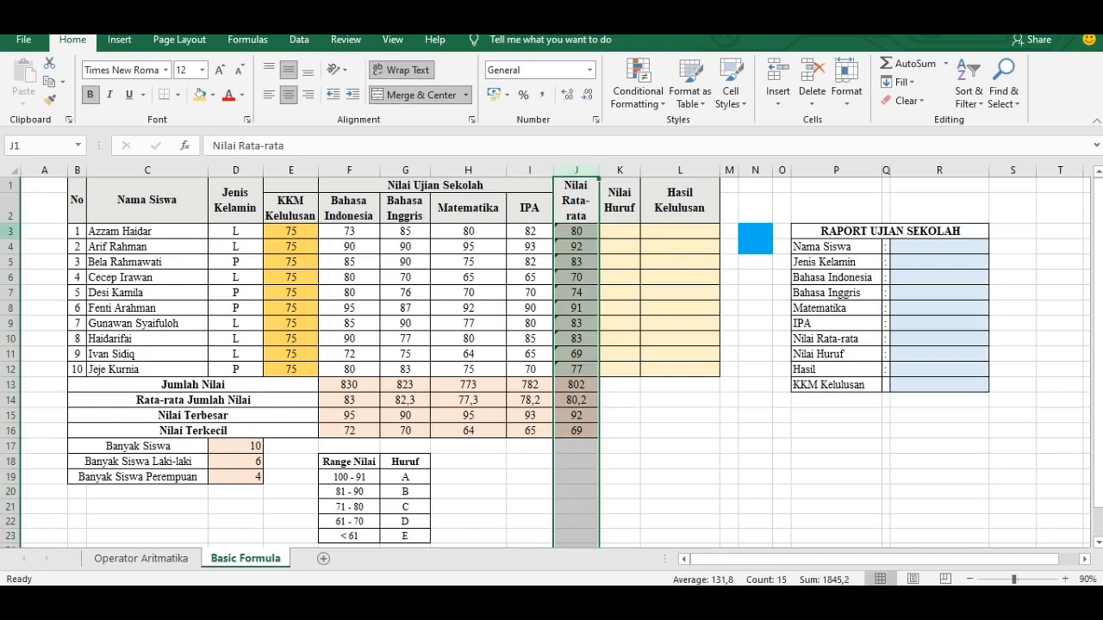
pyautogui.click(10, 231)
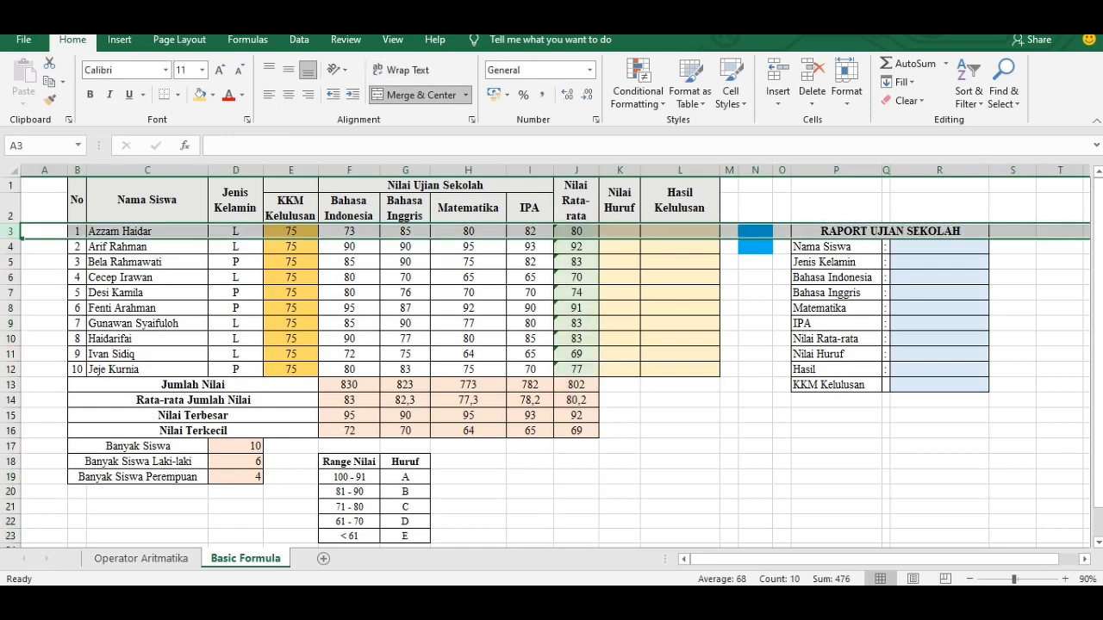
pyautogui.click(576, 231)
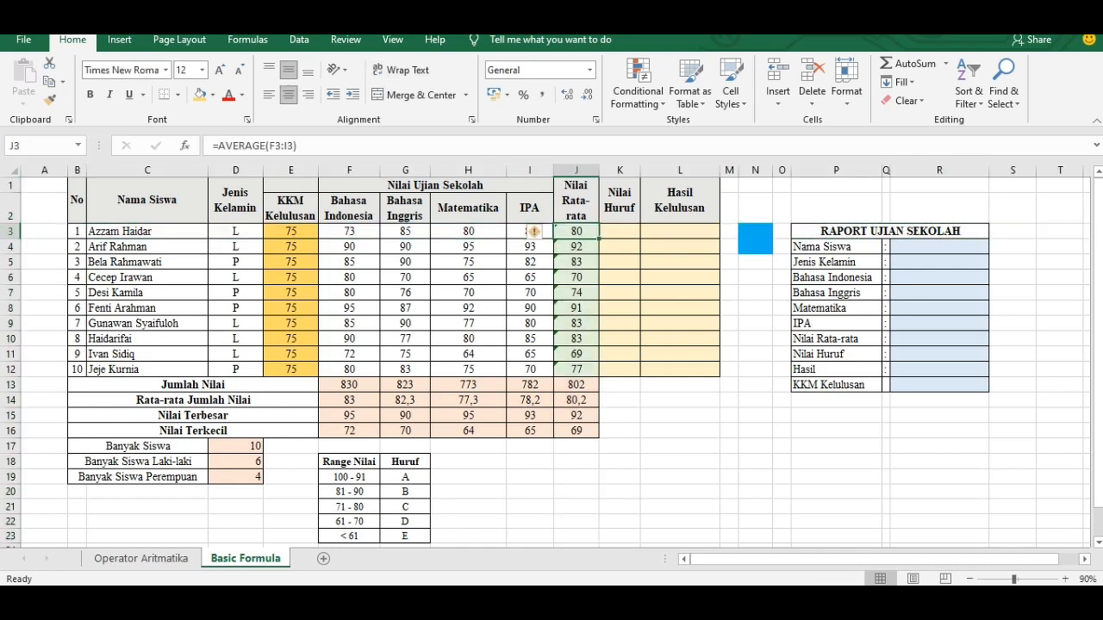
# - Start the Nilai Huruf formula in K3 with =if(J3>=91;"A"; to grade the average score
pyautogui.click(619, 231)
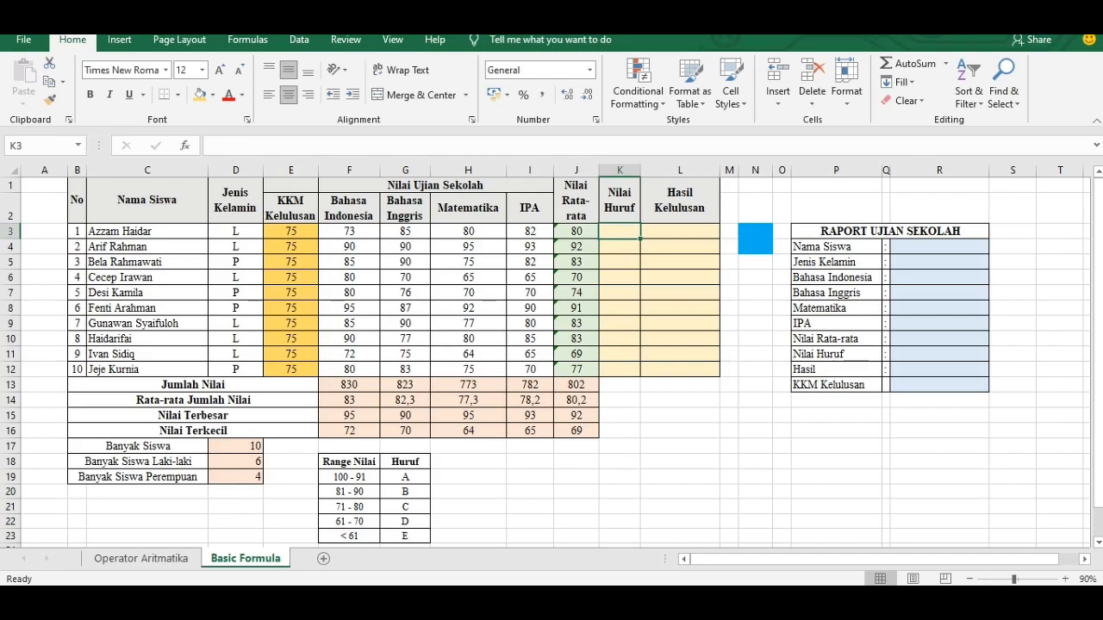
pyautogui.write('=if')
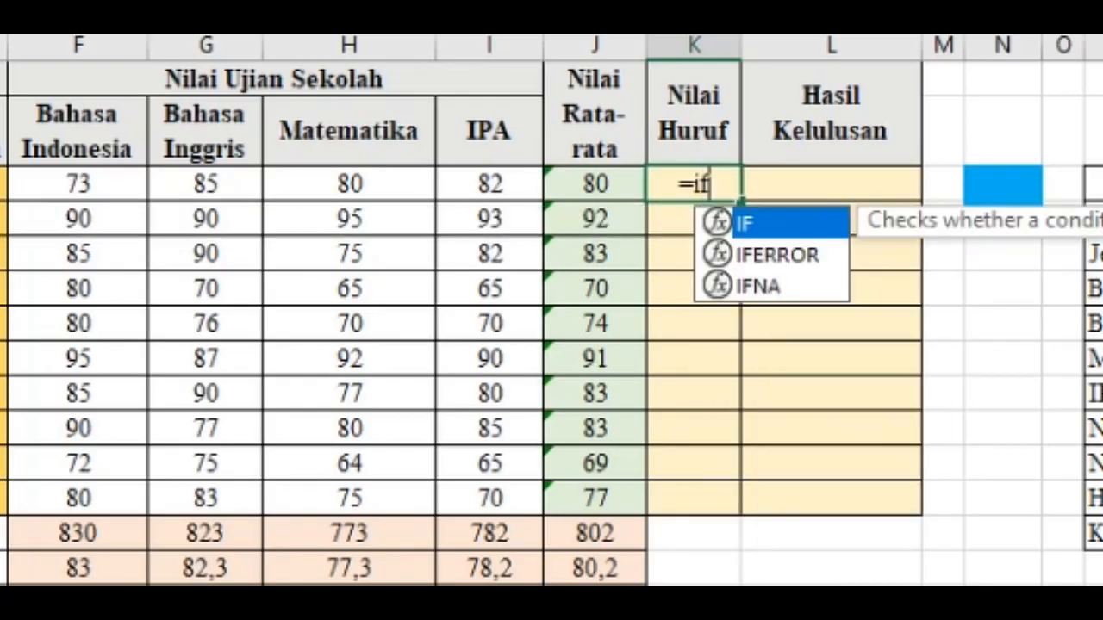
pyautogui.write('(')
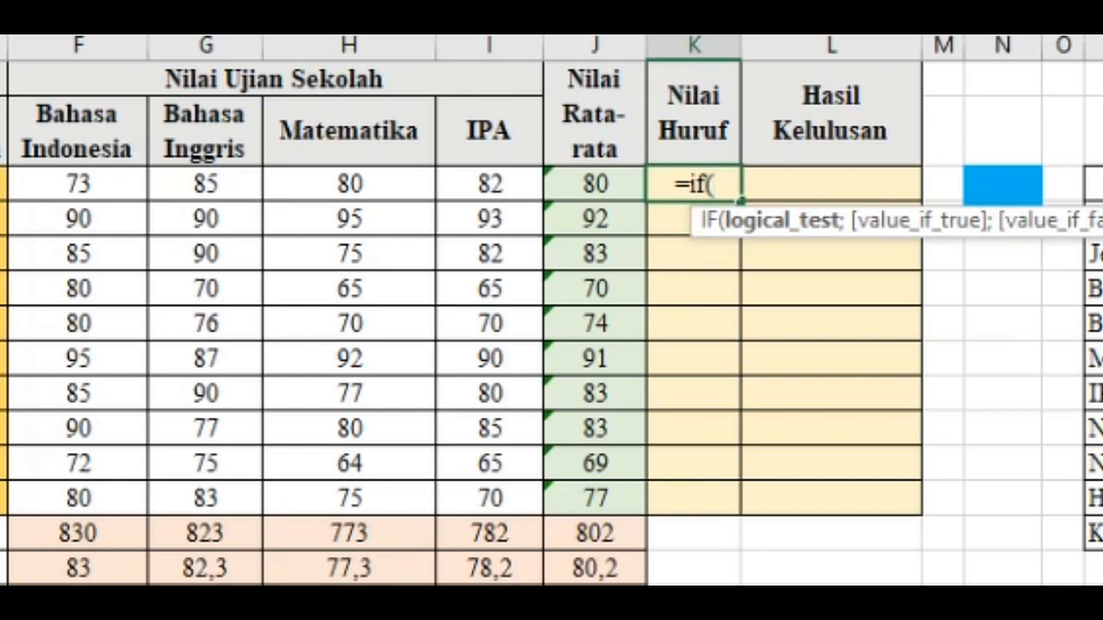
pyautogui.click(595, 183)
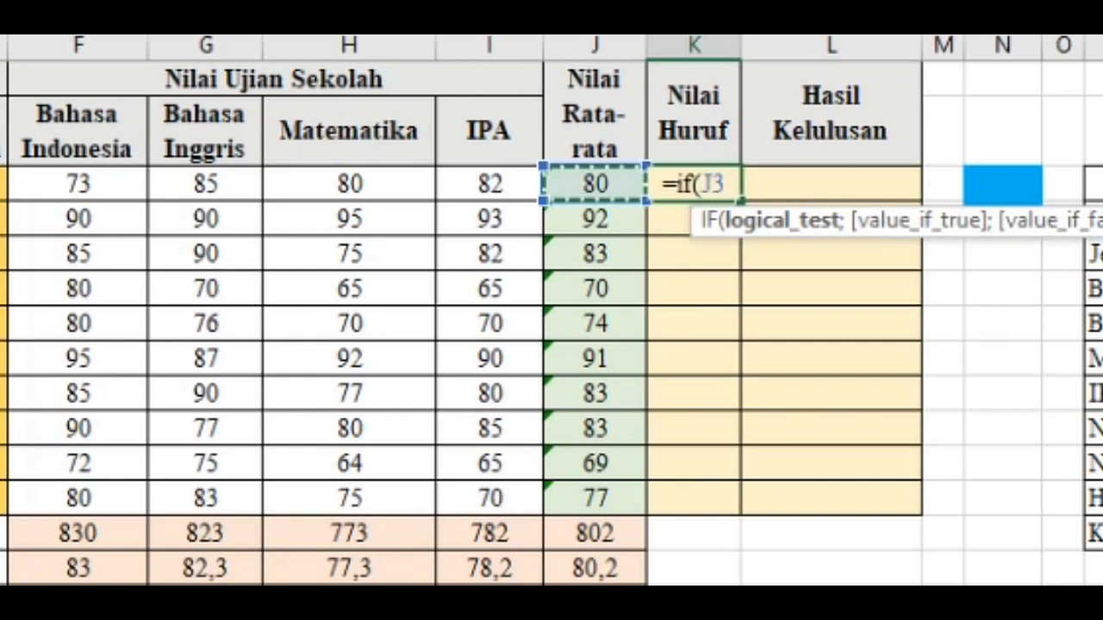
pyautogui.write('>=')
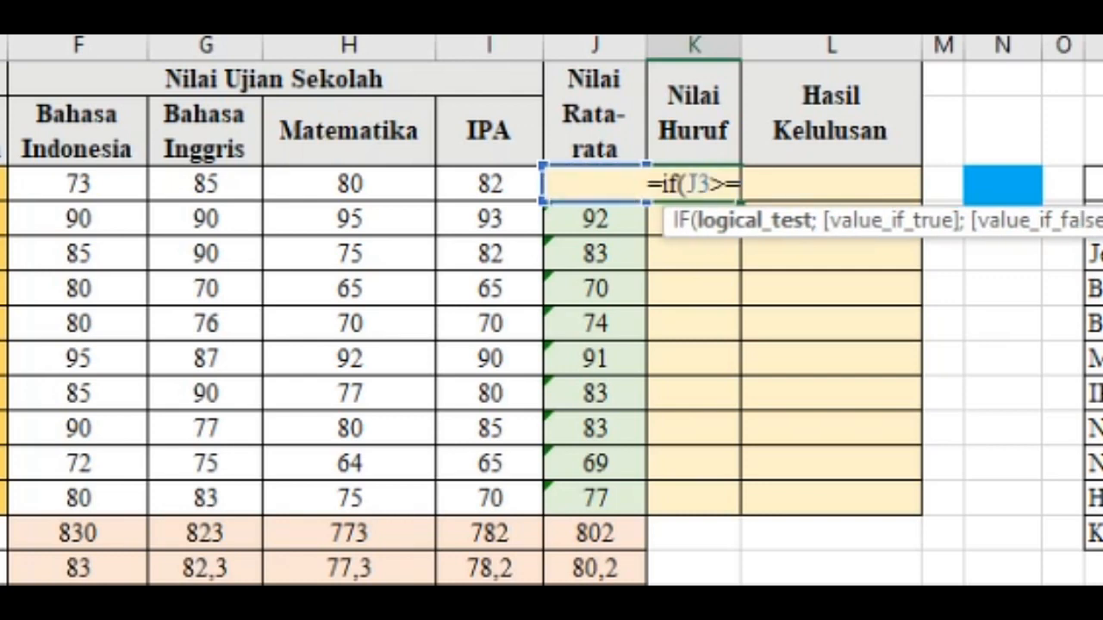
pyautogui.write('91')
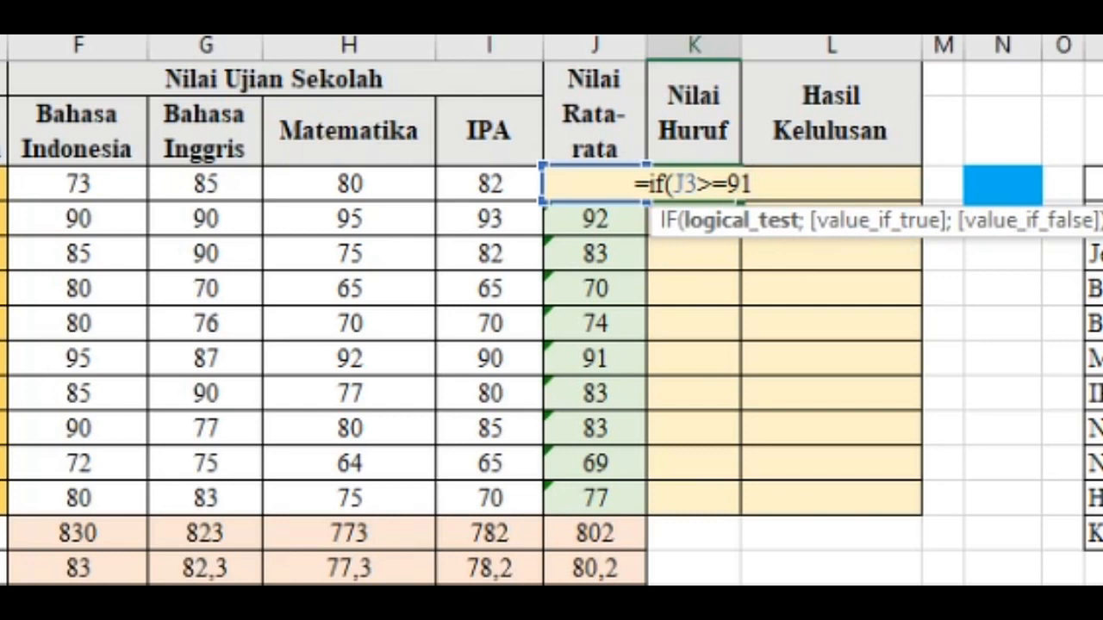
pyautogui.write(';')
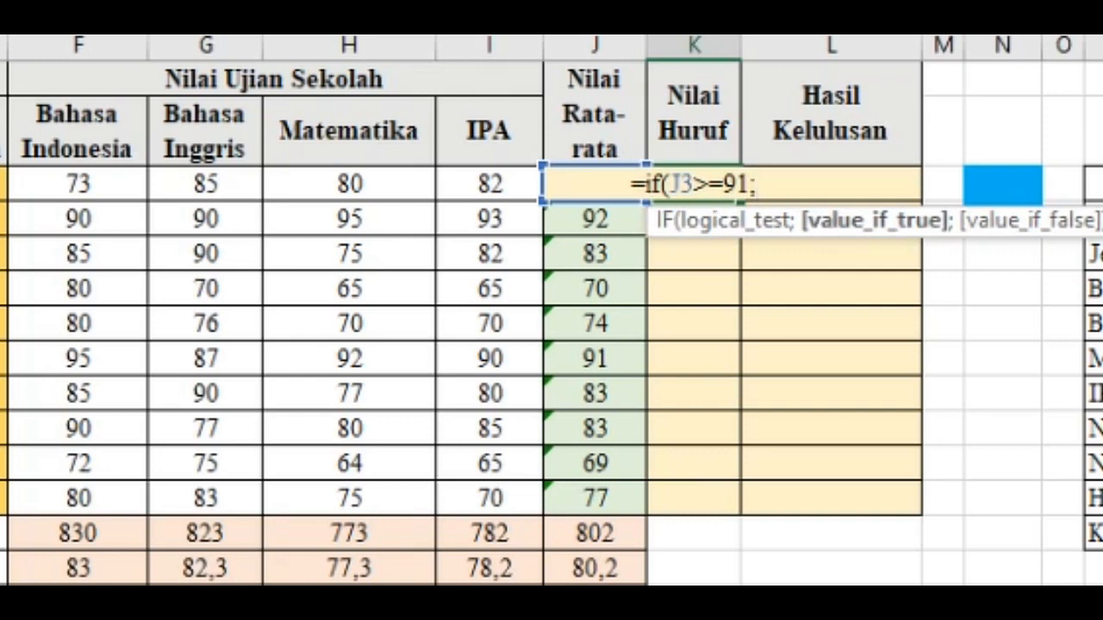
pyautogui.write('"')
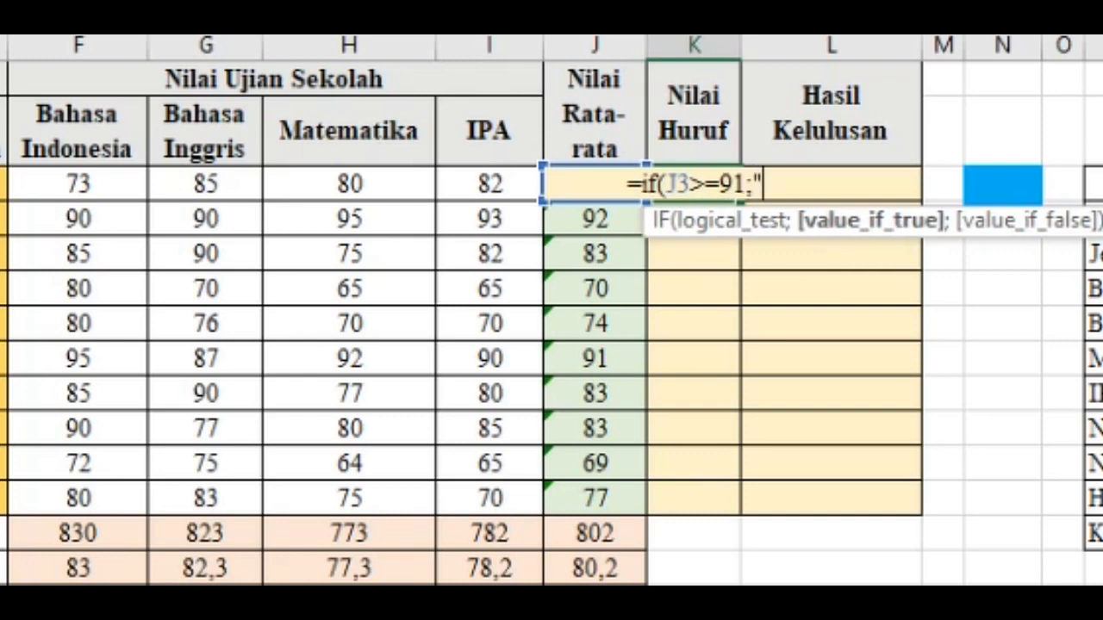
pyautogui.write('A')
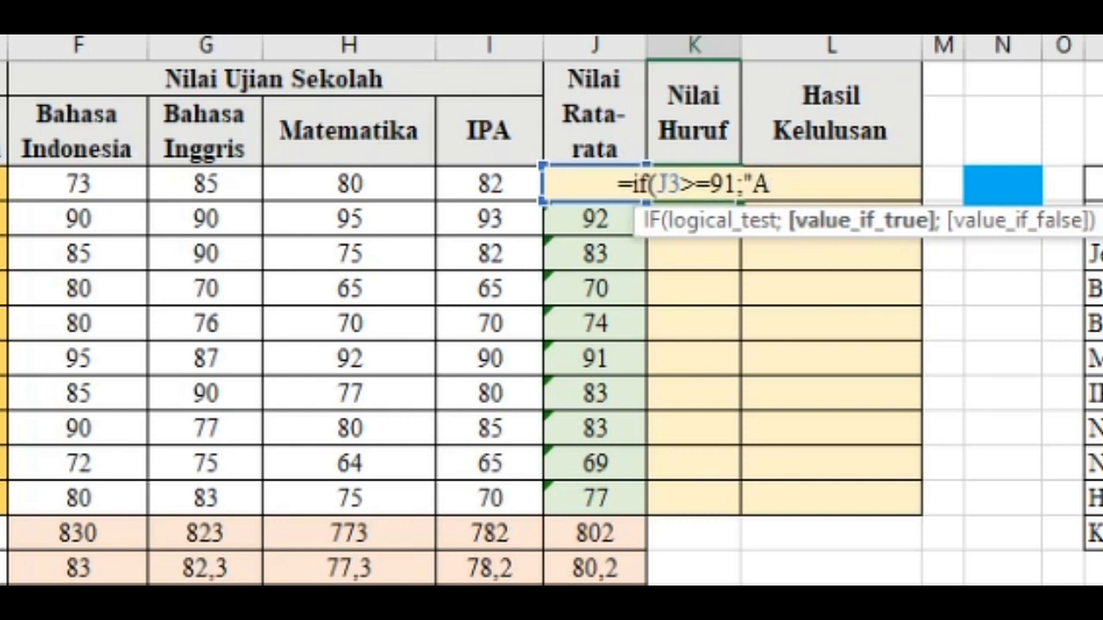
pyautogui.write('"')
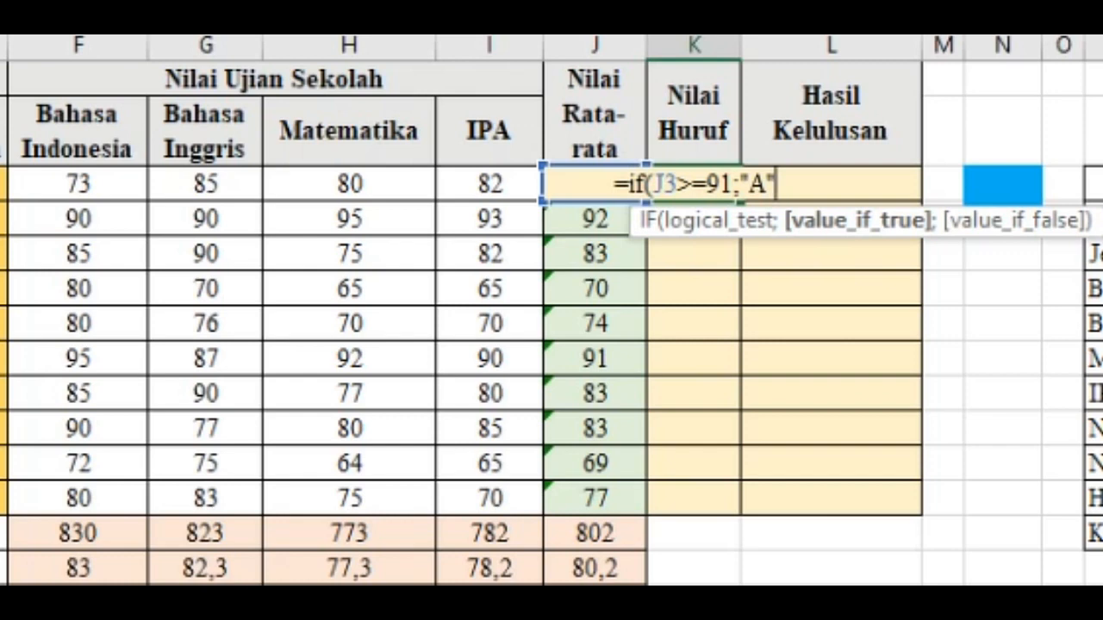
pyautogui.write(';')
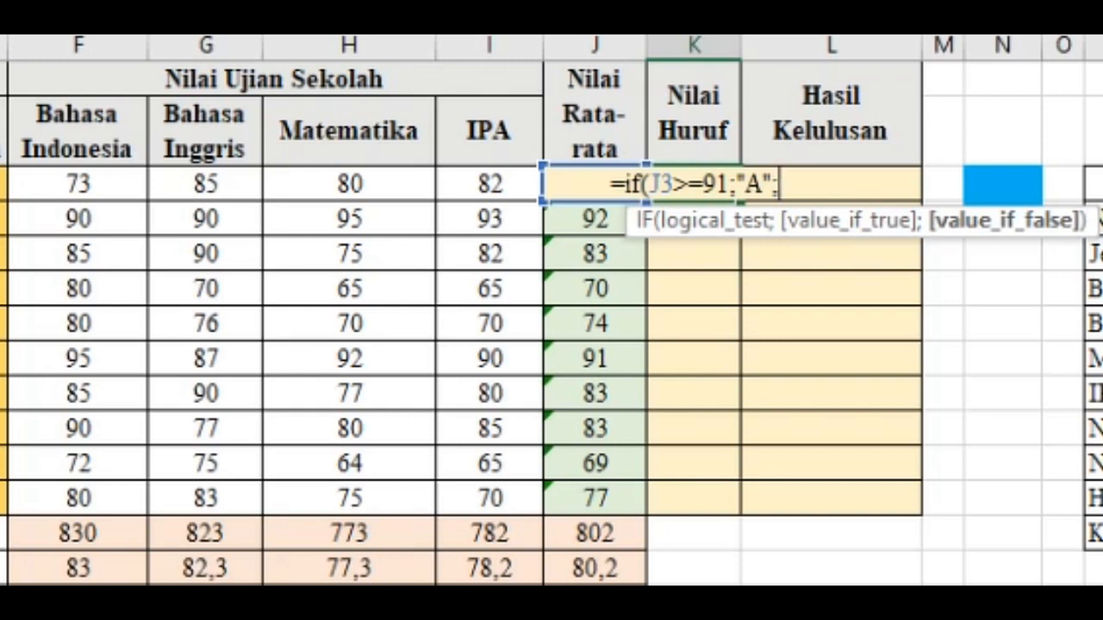
# - Extend the K3 formula with a second nested condition, if(J3>=81;"B", as the value if false
pyautogui.write('if')
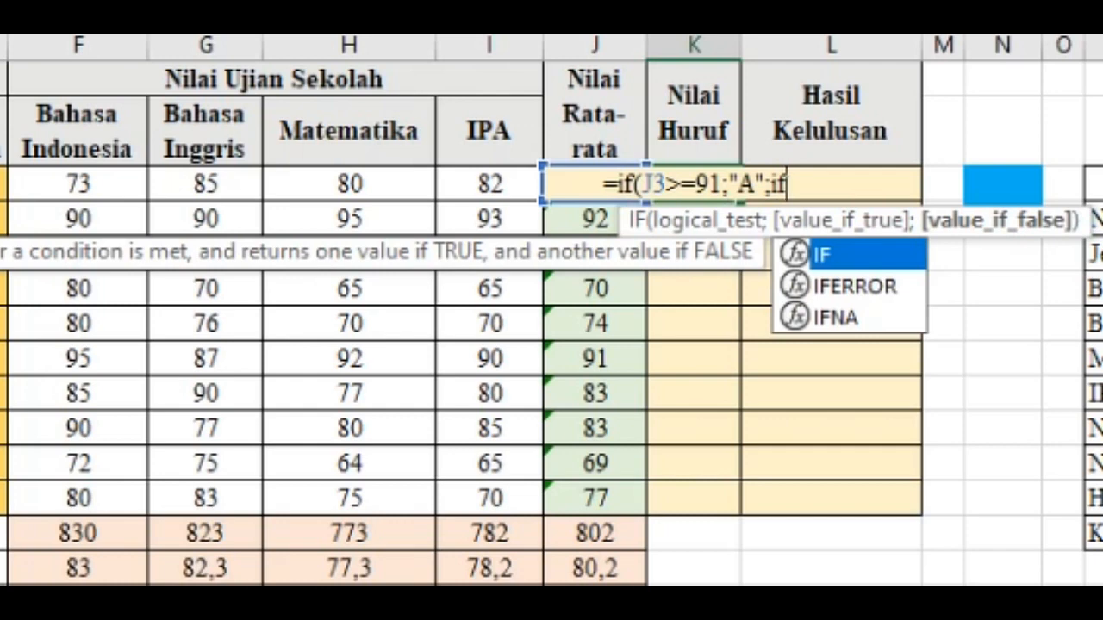
pyautogui.write('(J3')
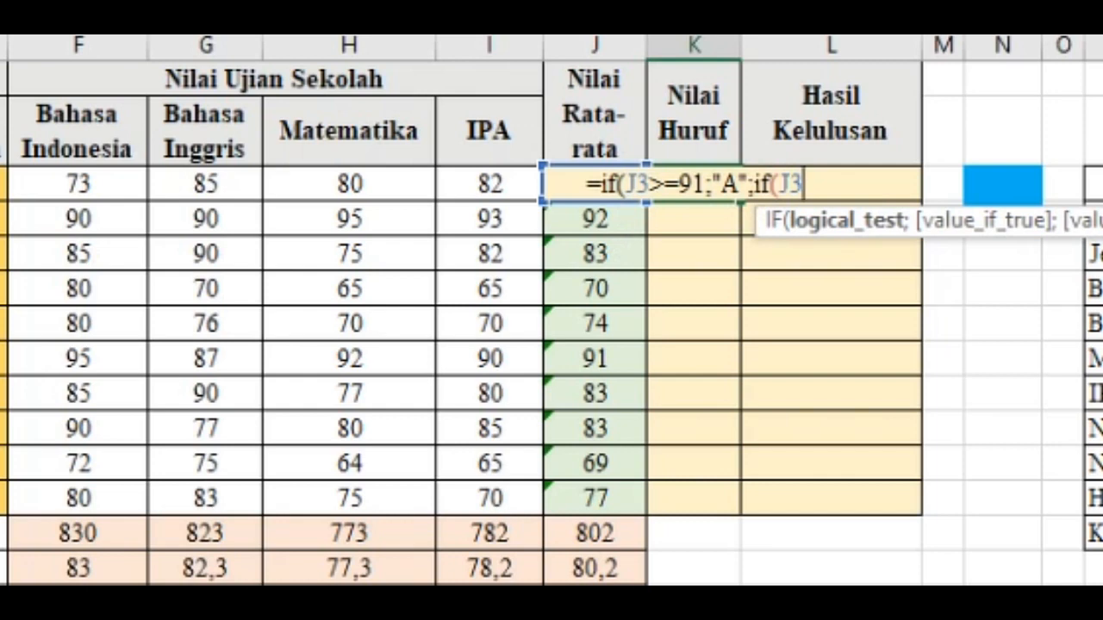
pyautogui.press('BackSpace')
pyautogui.press('BackSpace')
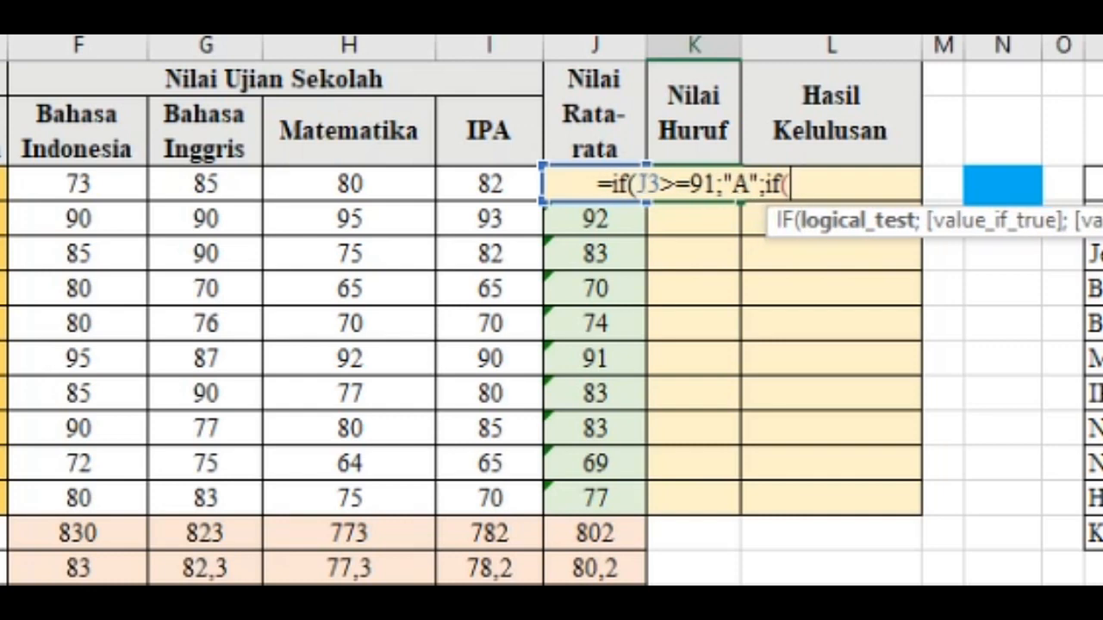
pyautogui.write('J3')
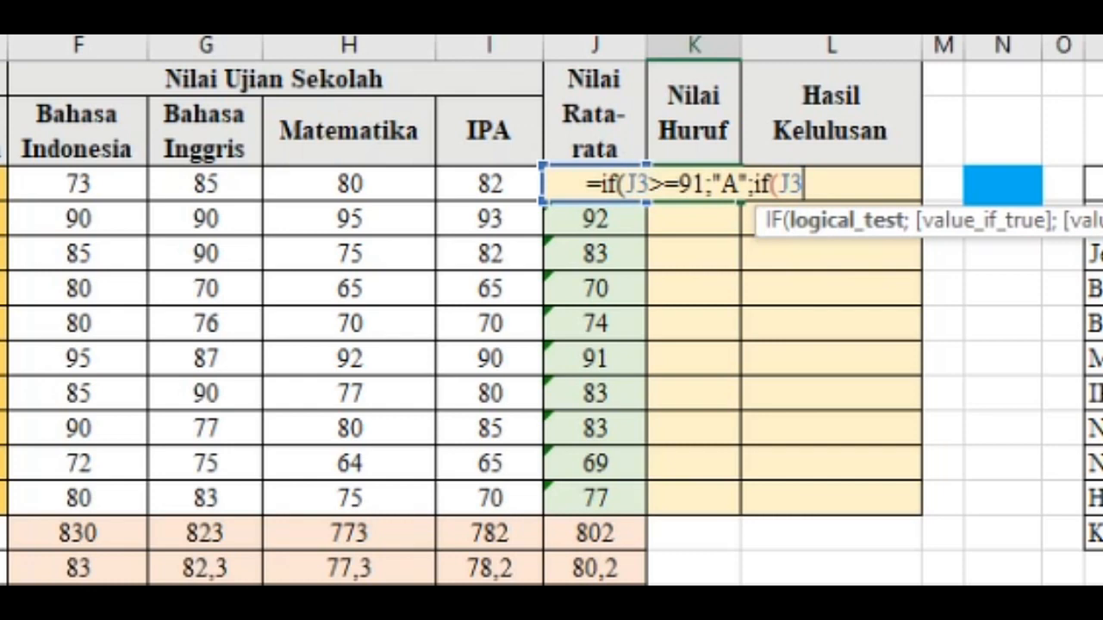
pyautogui.write('>=')
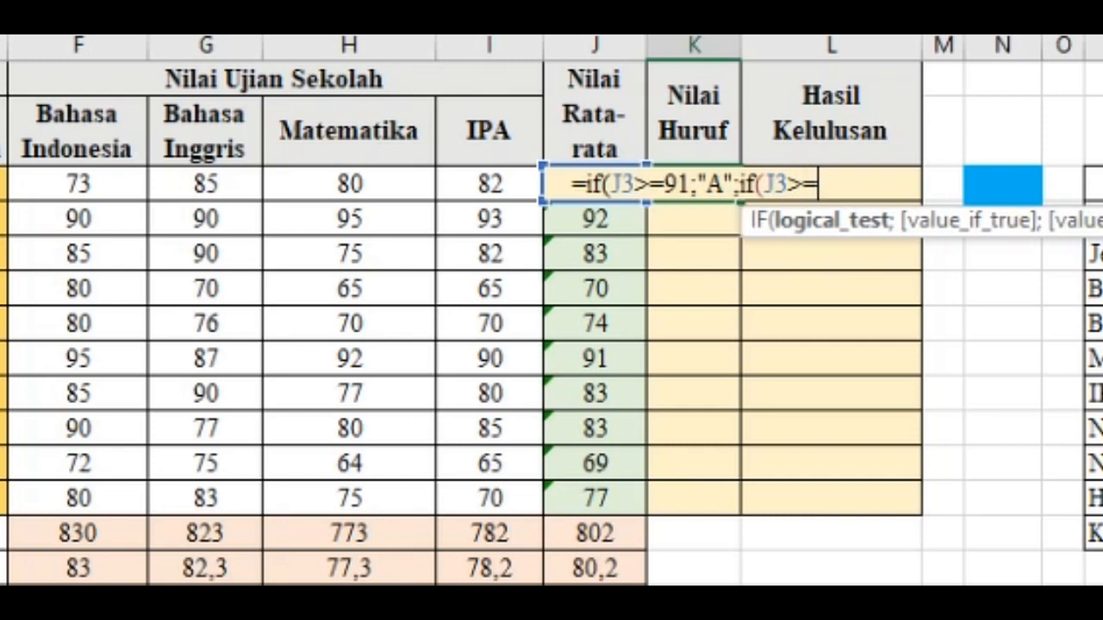
pyautogui.write('81')
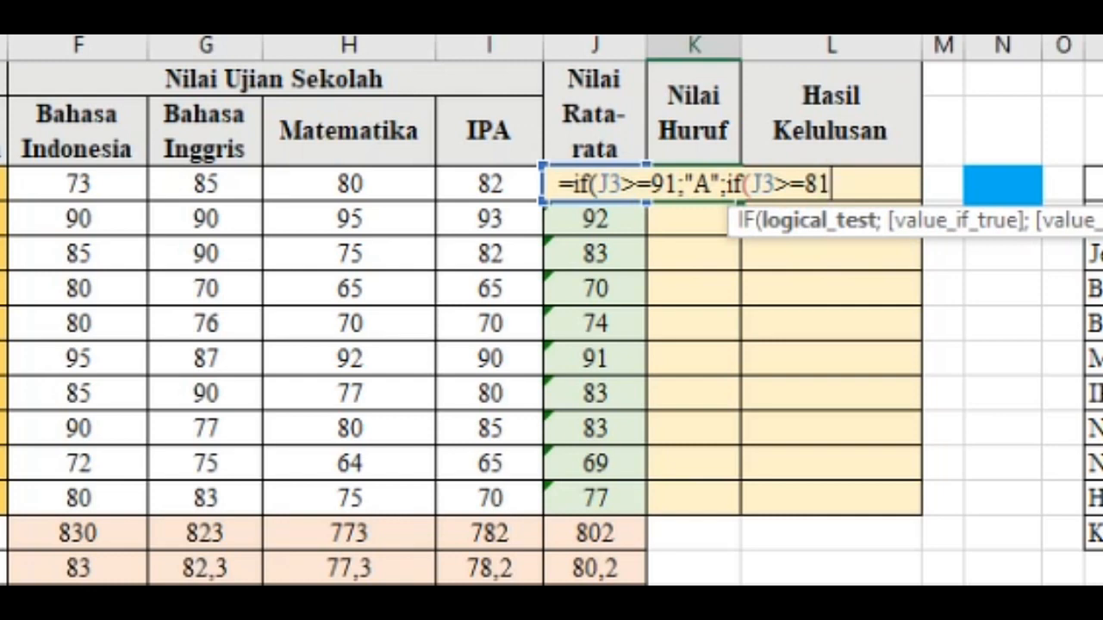
pyautogui.write(';')
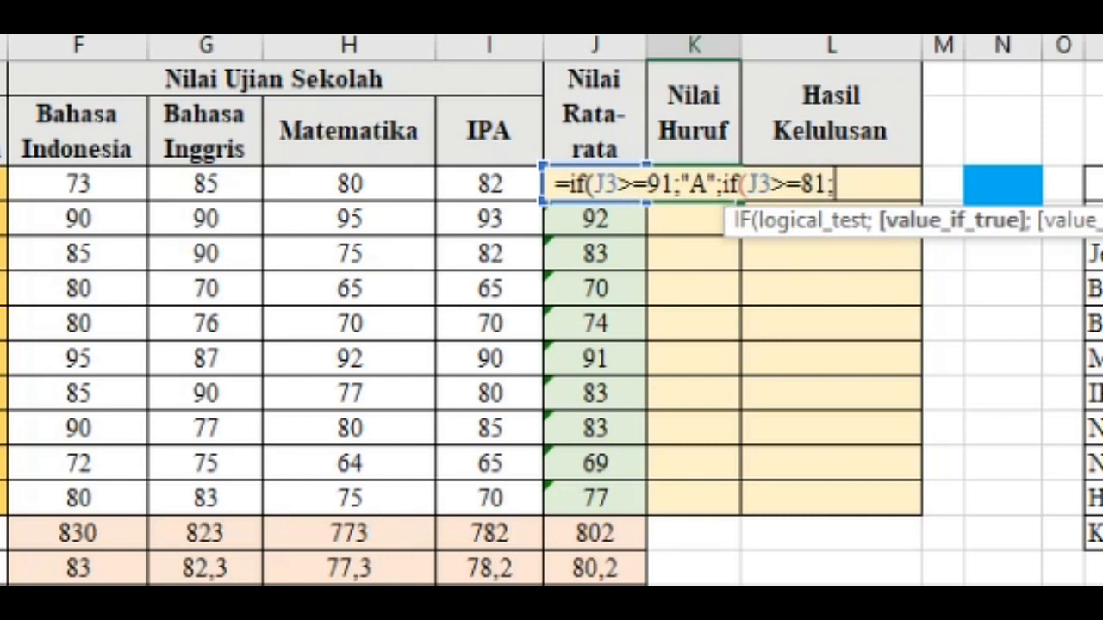
pyautogui.write('"')
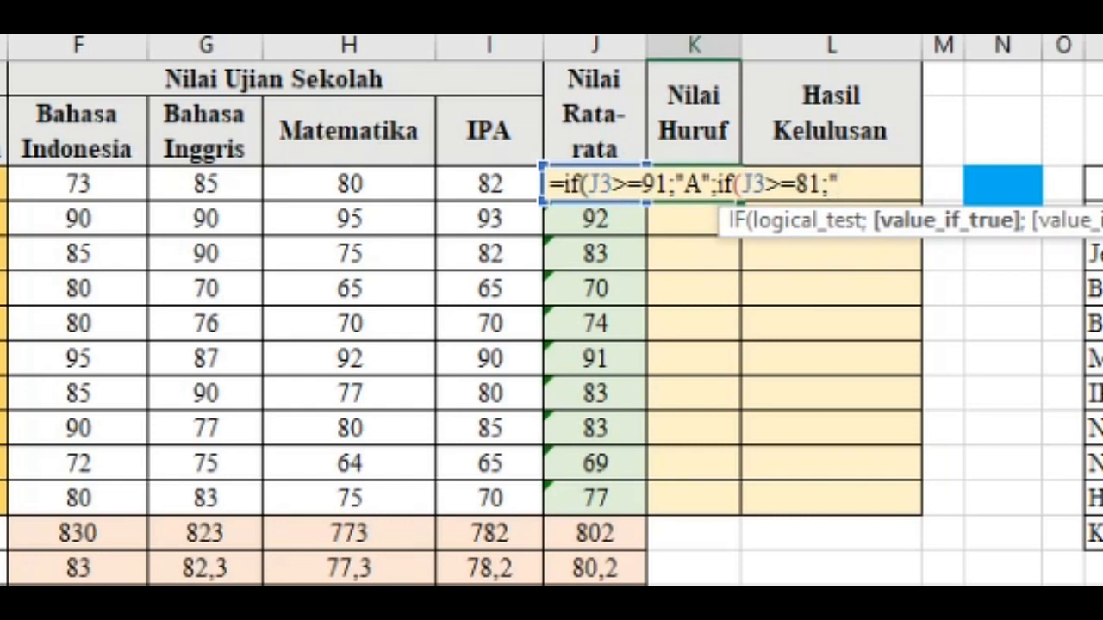
pyautogui.write('B')
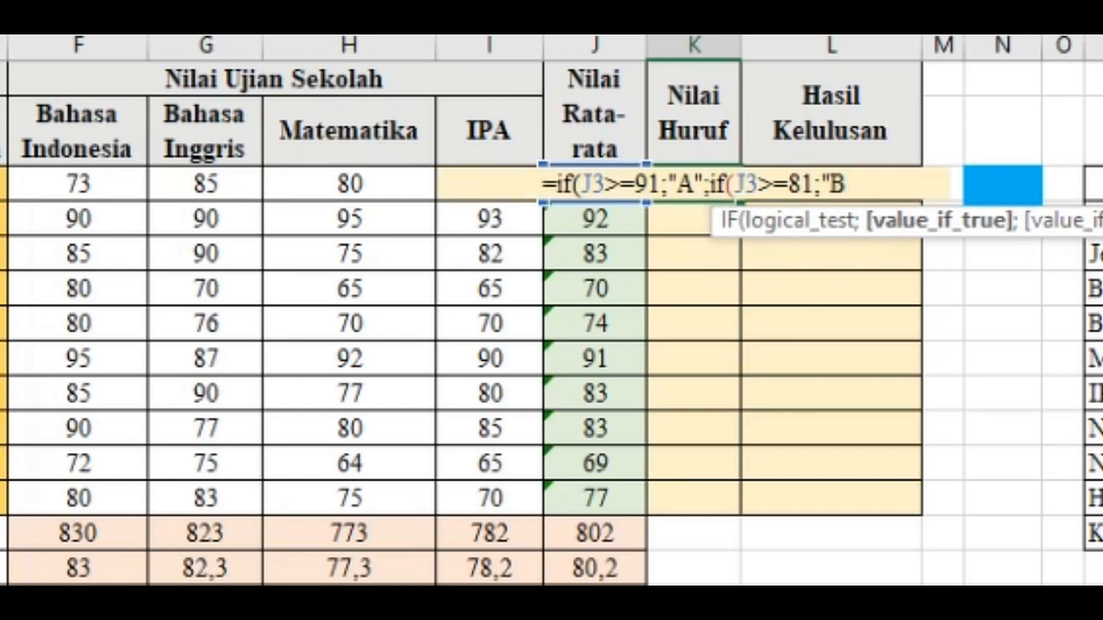
pyautogui.write('"')
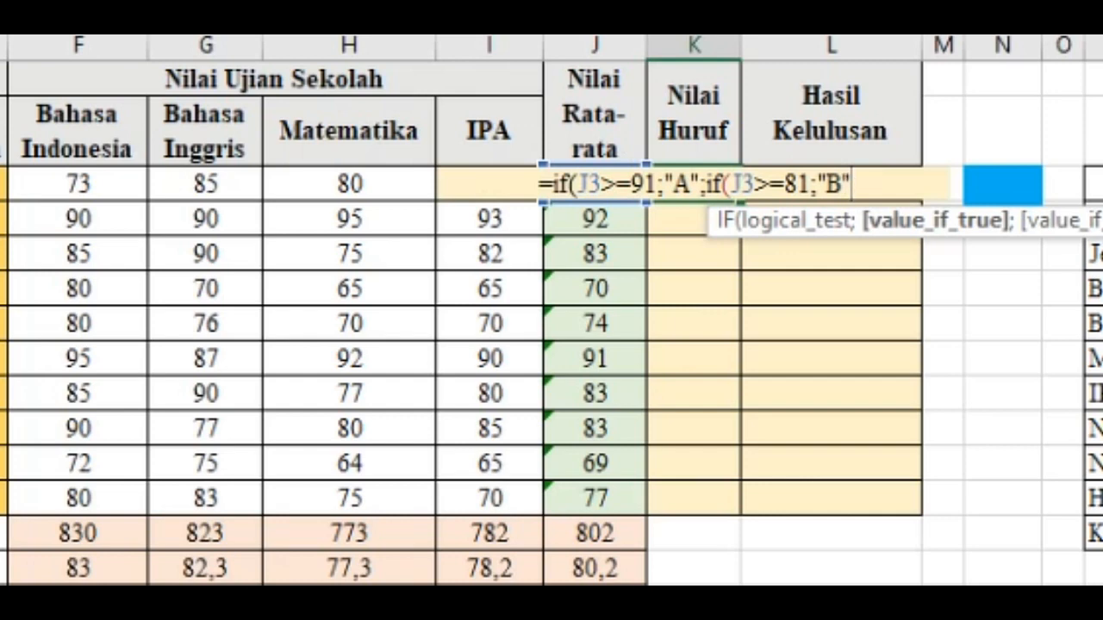
# - Add a third nested condition to the K3 formula, IF(J3>=71;"C", after the "B" grade
pyautogui.write(';IF')
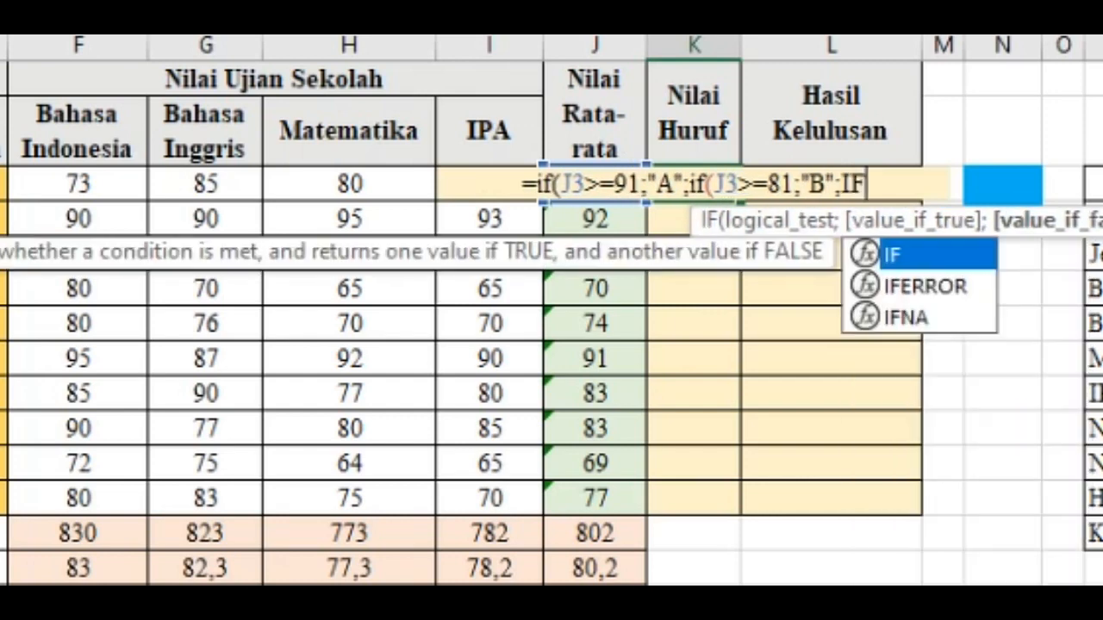
pyautogui.write('(')
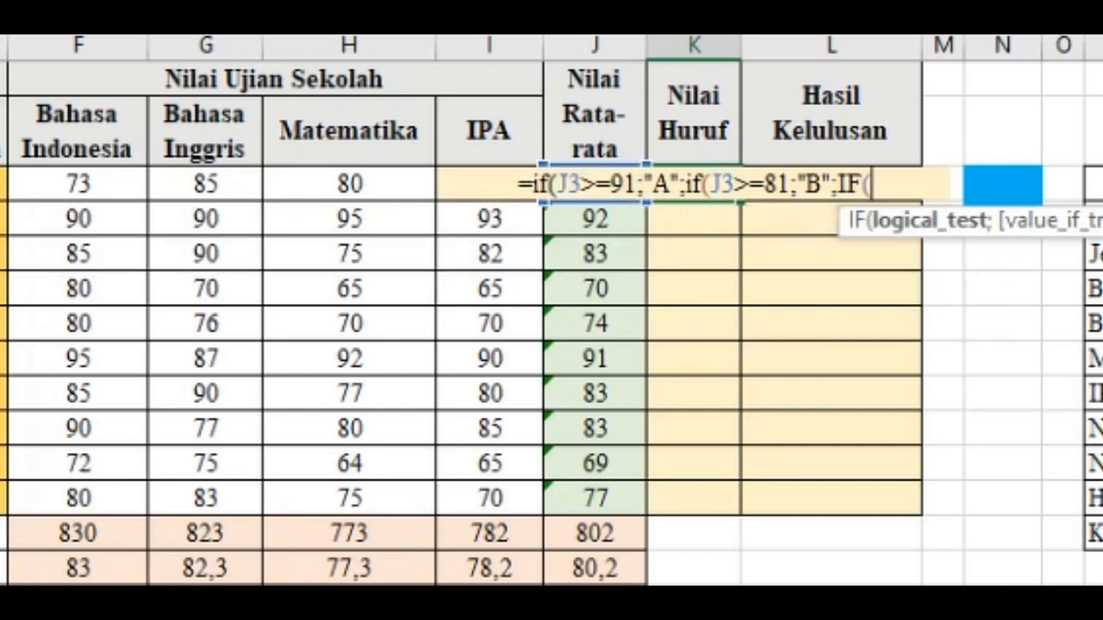
pyautogui.write('J3')
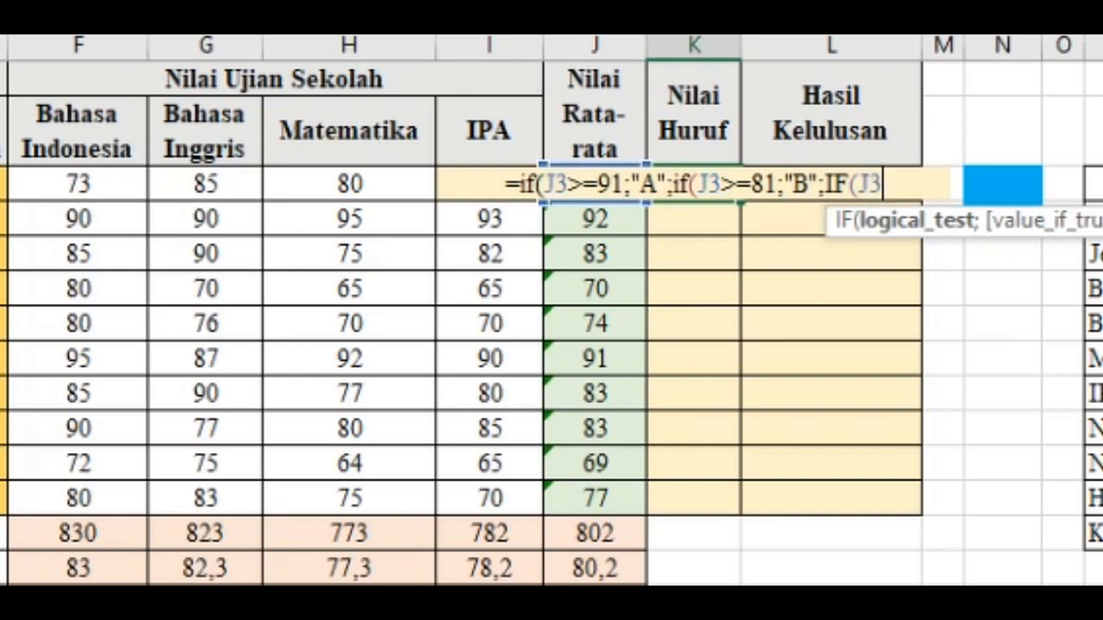
pyautogui.write('>=')
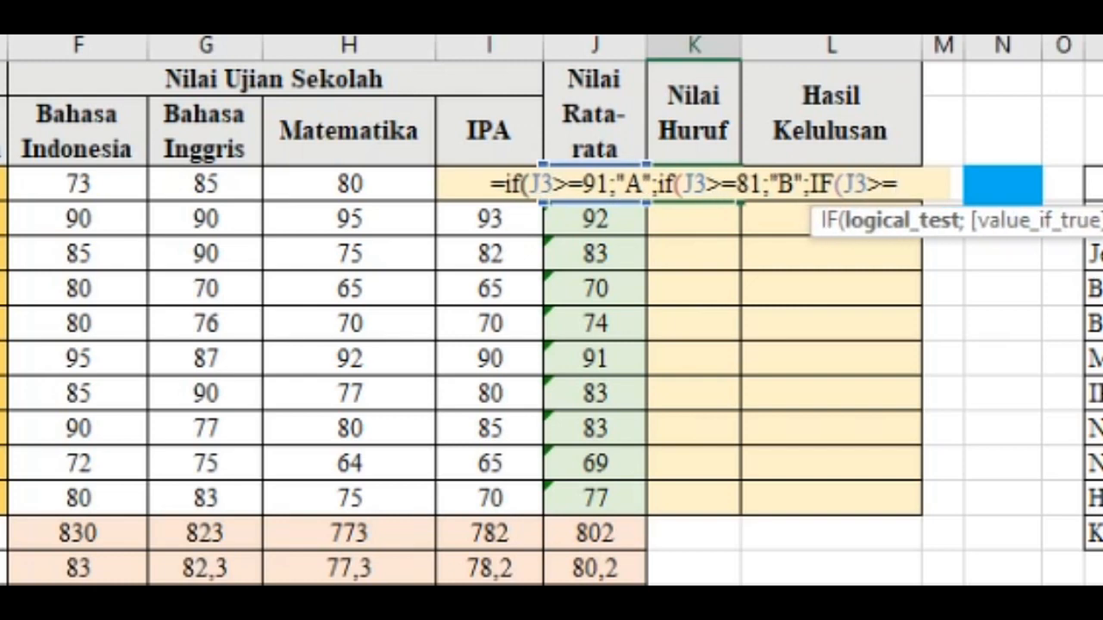
pyautogui.write('71')
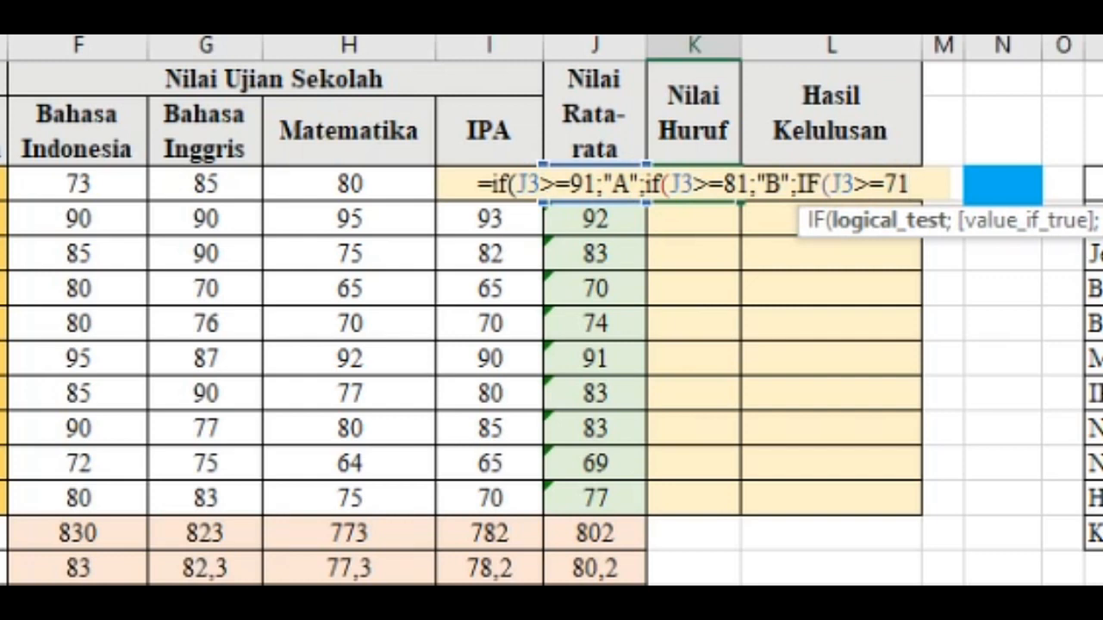
pyautogui.write(';')
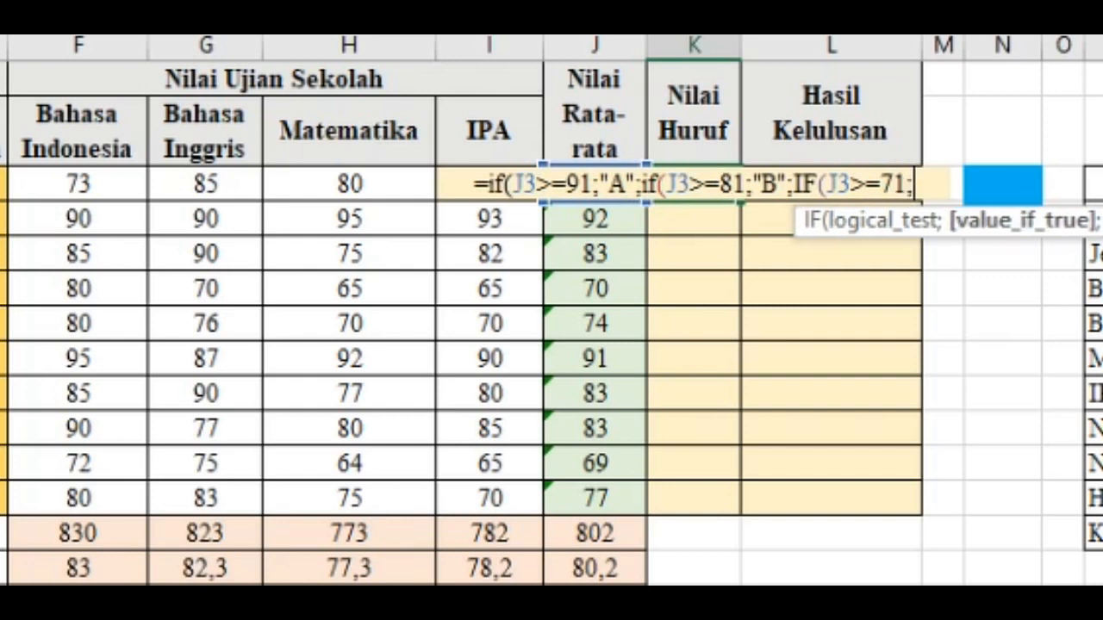
pyautogui.write('"')
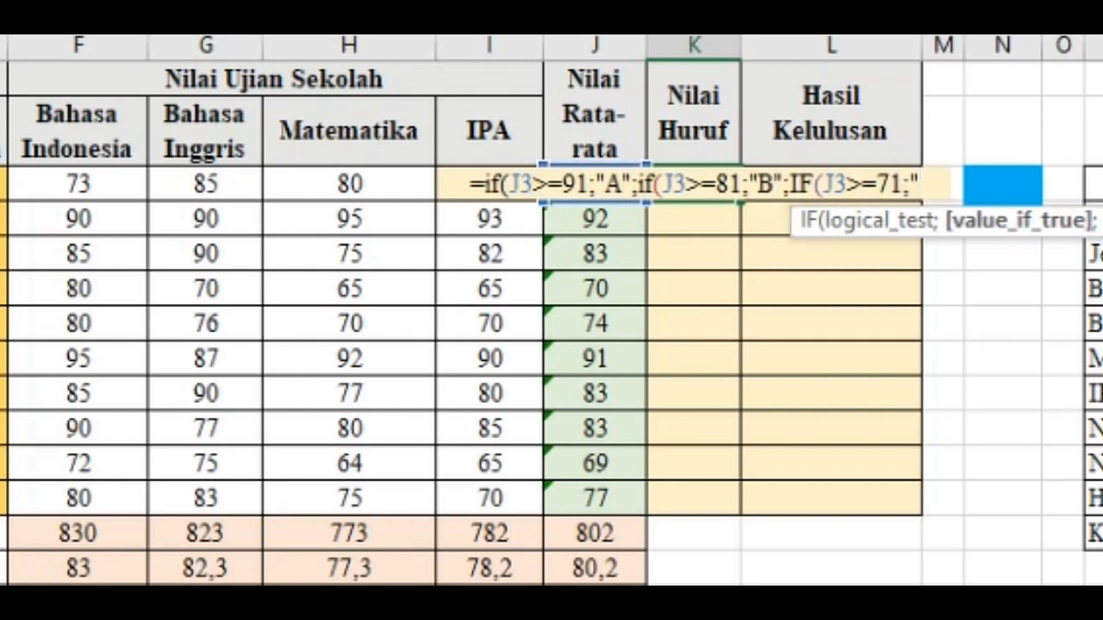
pyautogui.write('C')
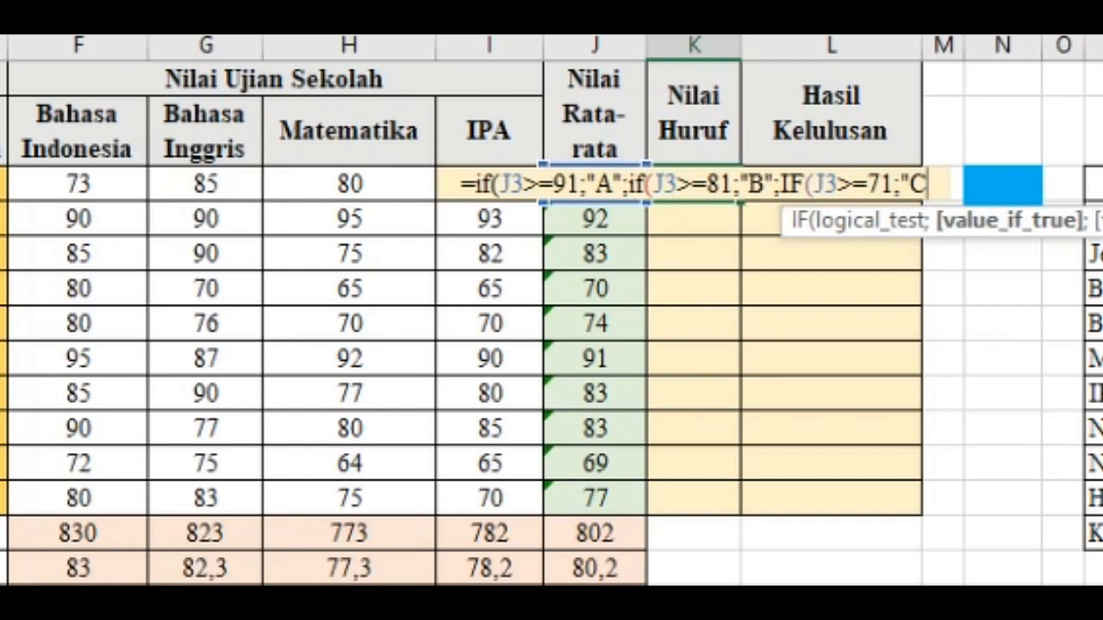
pyautogui.write('"')
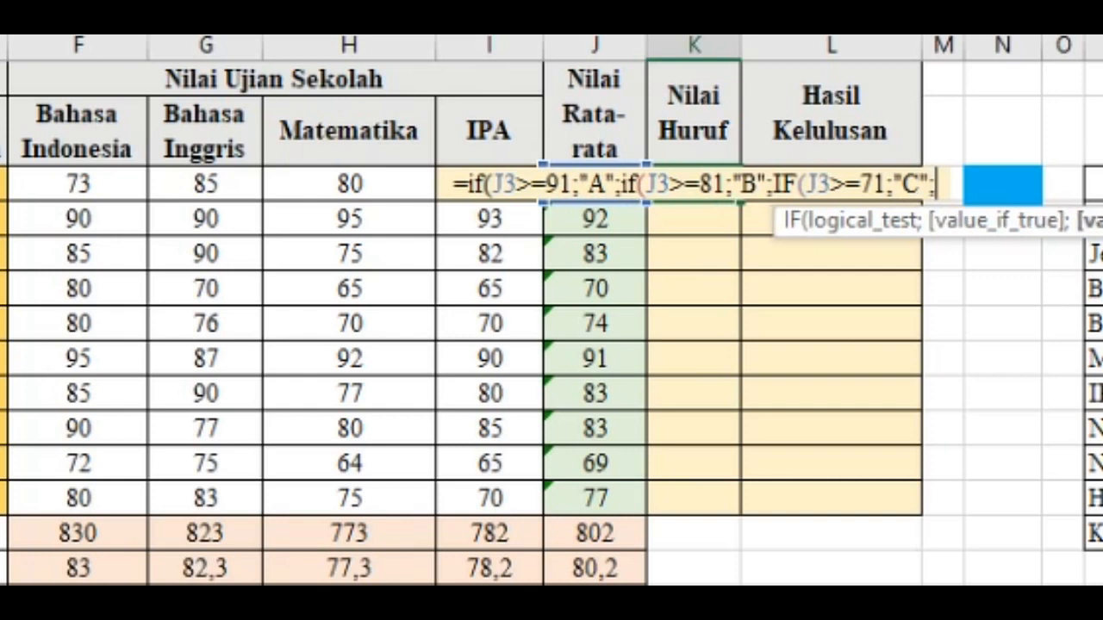
# - Open a fourth nested IF in the K3 formula after the "C" grade with the test J3>=61
pyautogui.write(';IF')
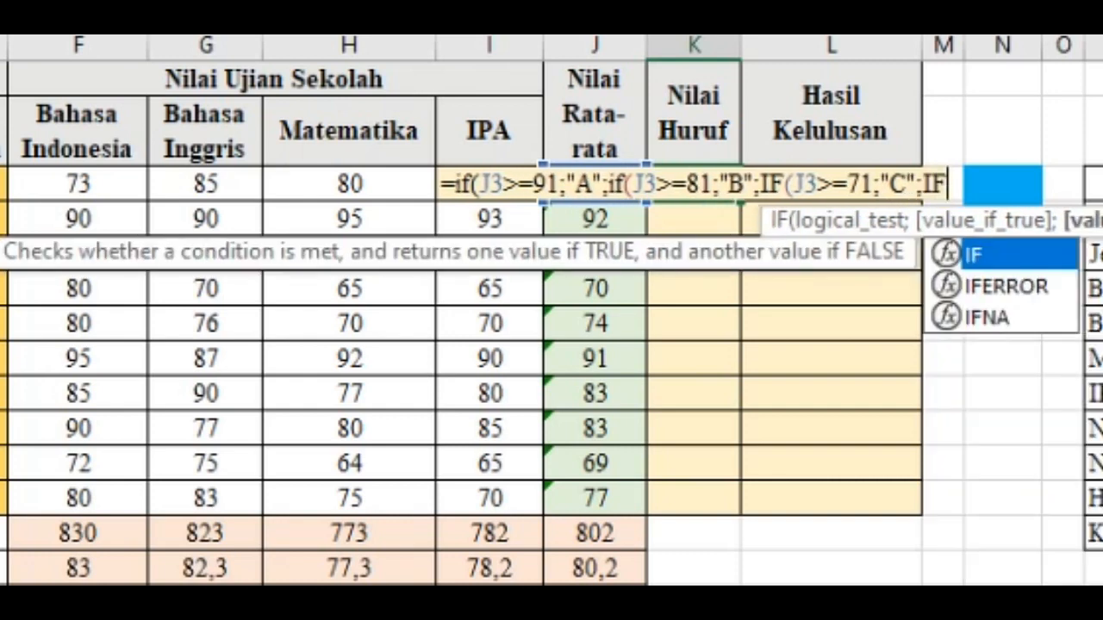
pyautogui.write('(')
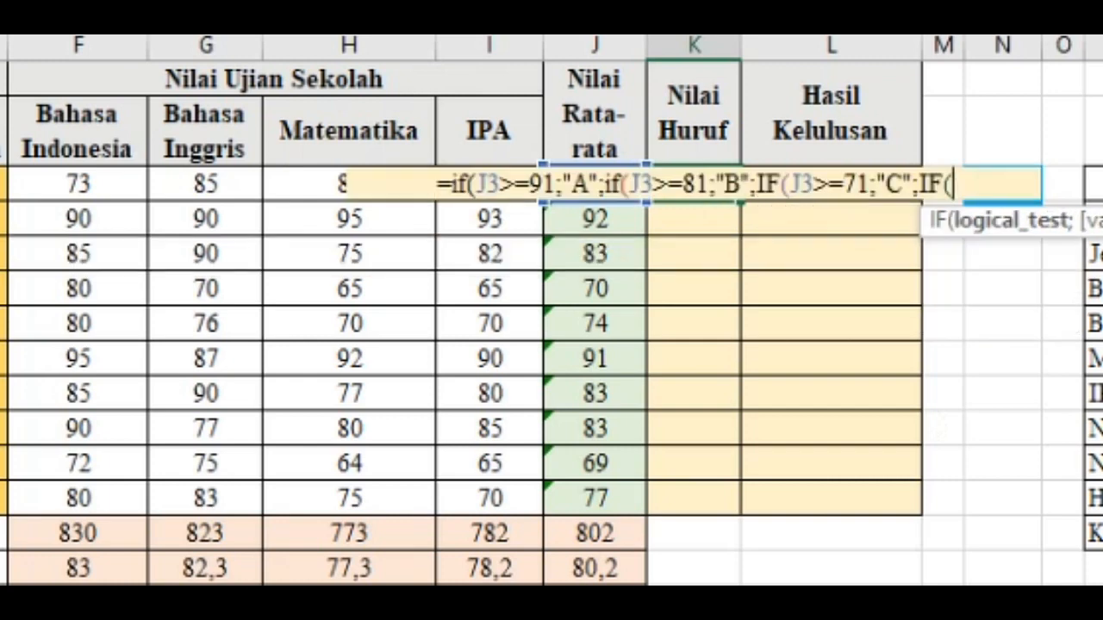
pyautogui.write('J3>')
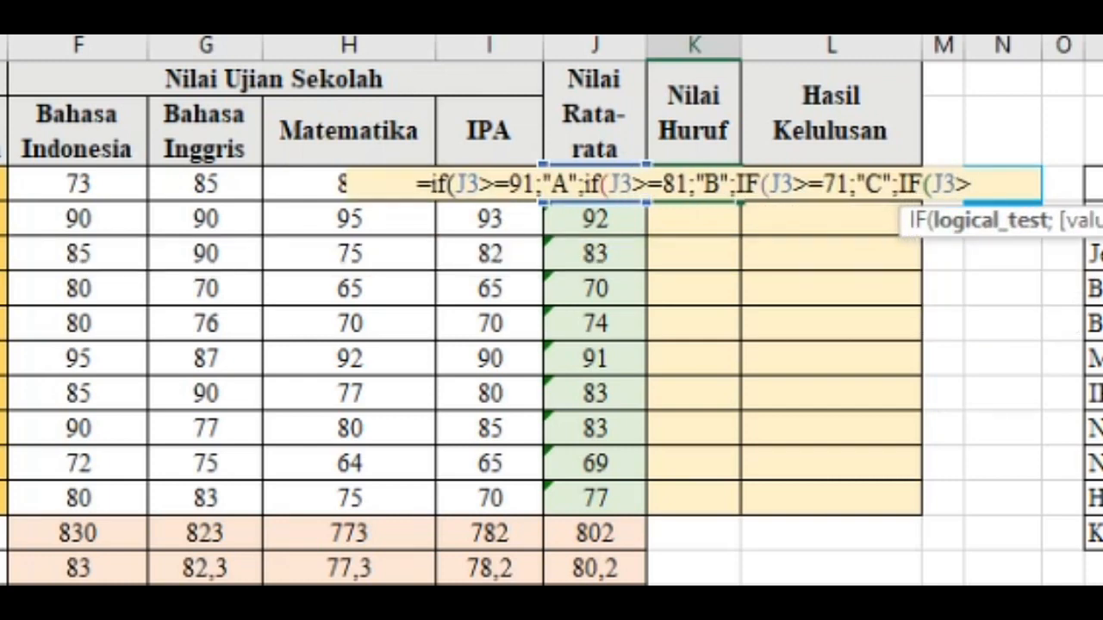
pyautogui.write('=61')
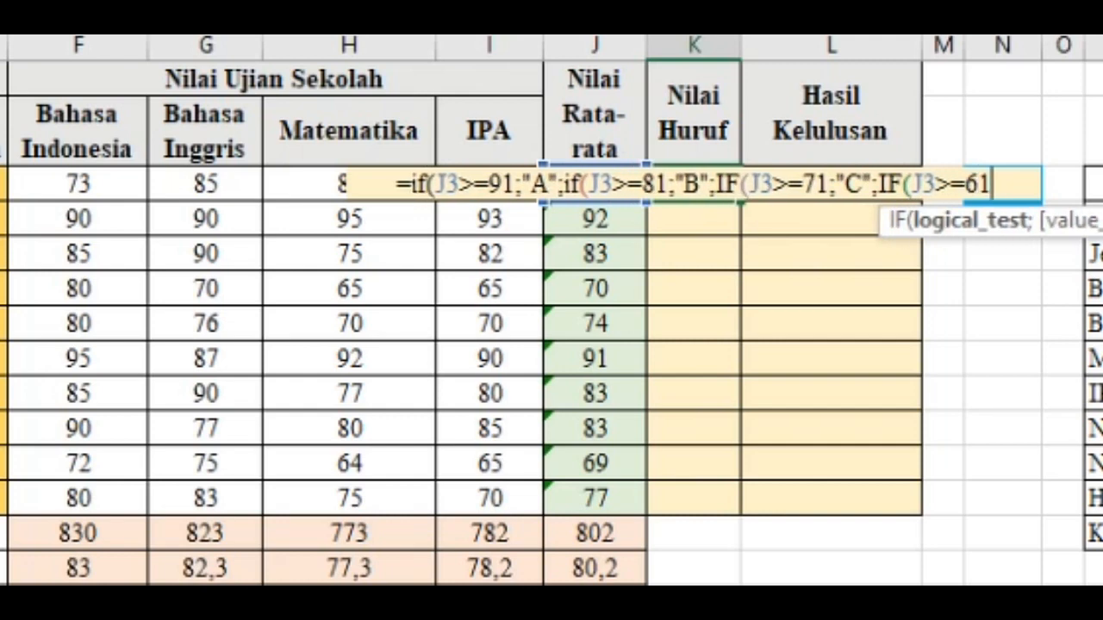
pyautogui.write(';')
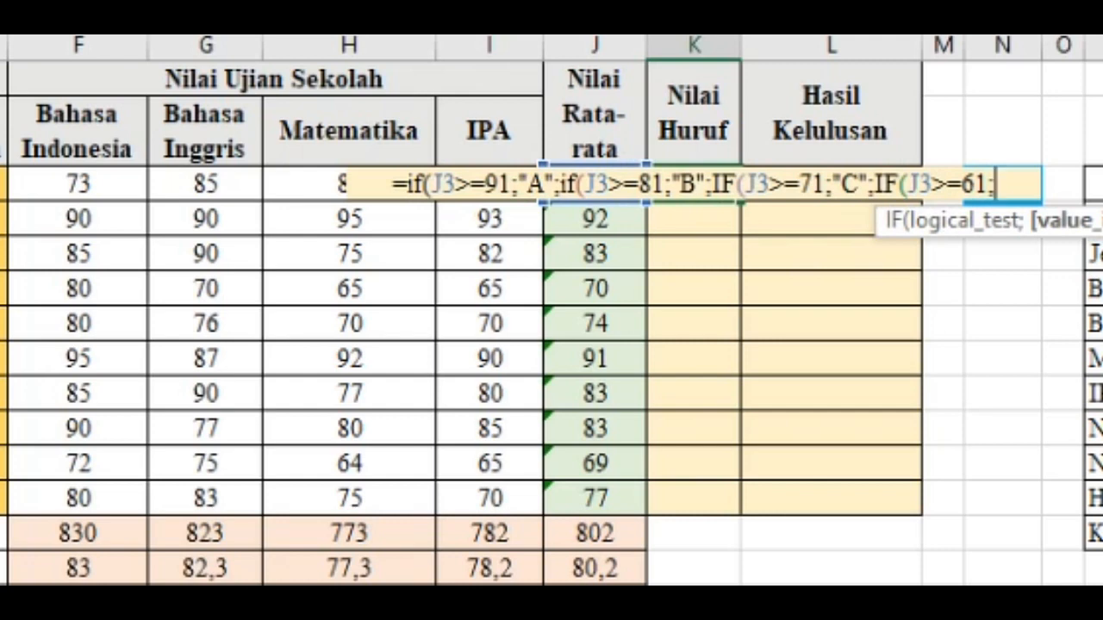
pyautogui.write('"')
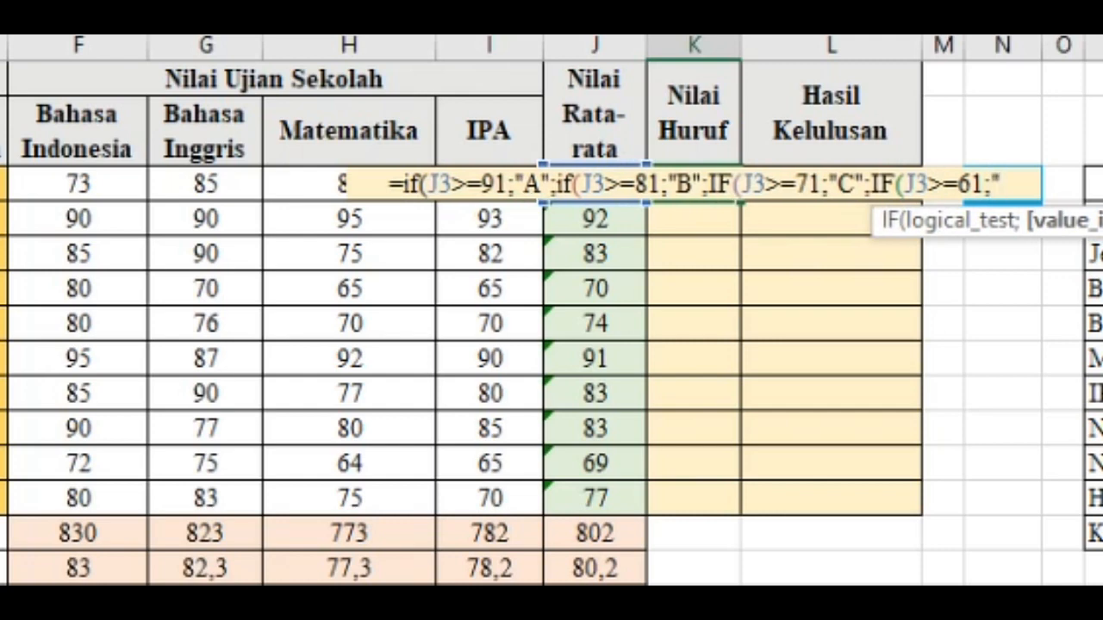
pyautogui.write('C')
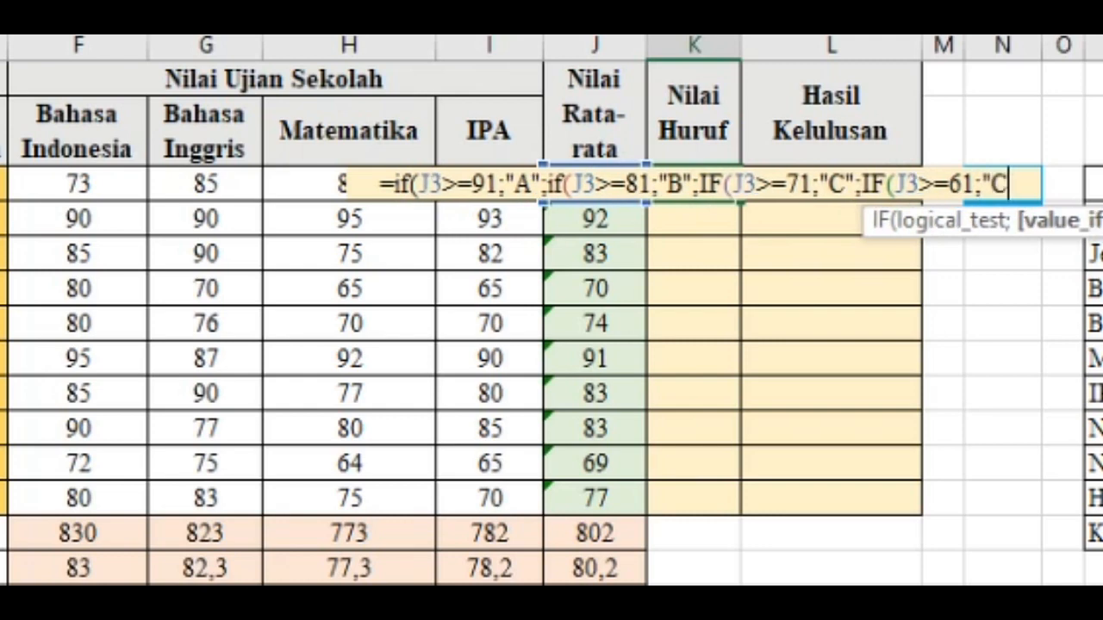
pyautogui.write('"')
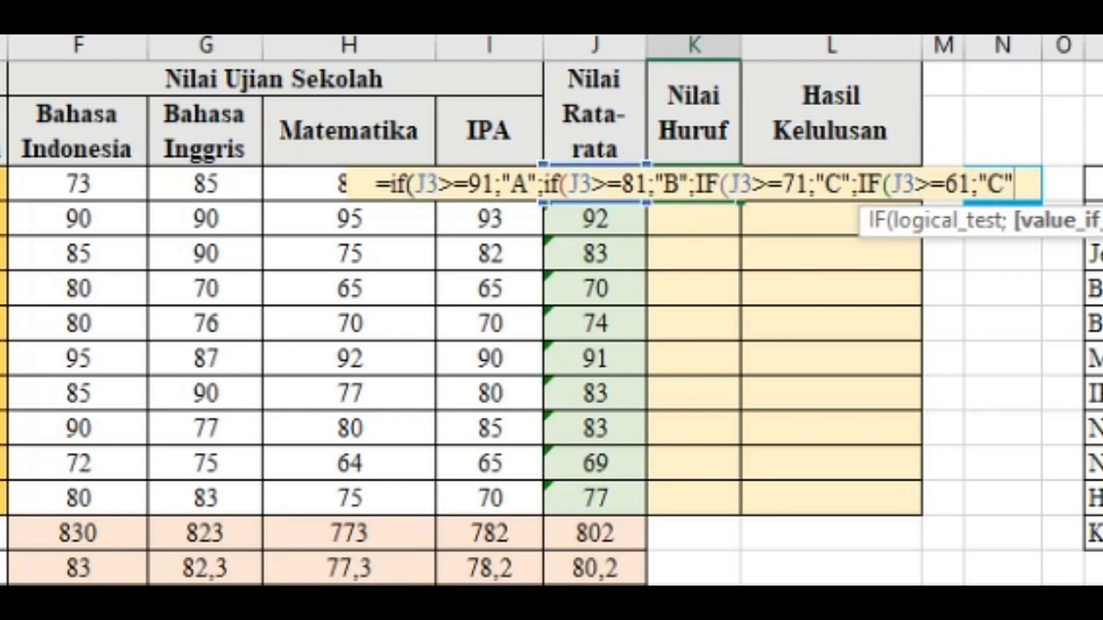
pyautogui.press('BackSpace')
pyautogui.press('BackSpace')
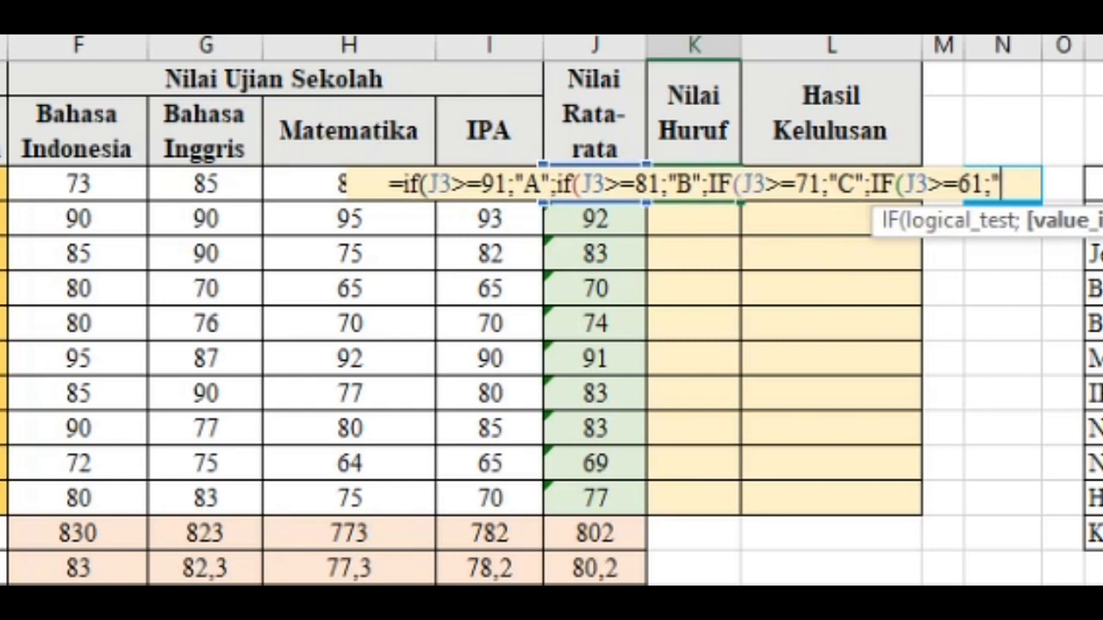
pyautogui.press('BackSpace')
pyautogui.press('BackSpace')
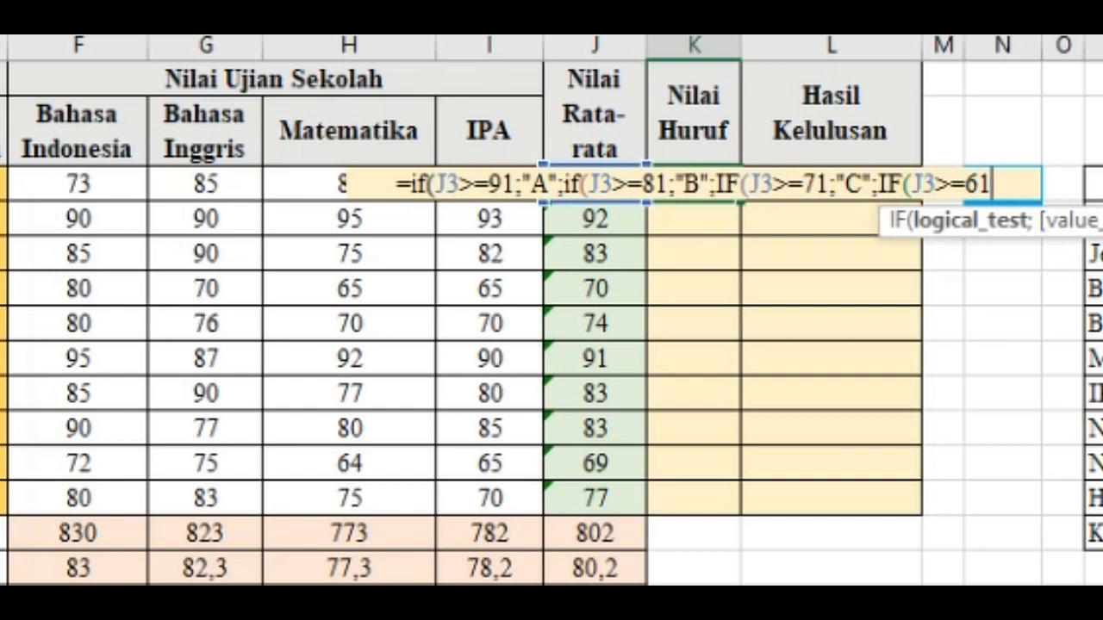
pyautogui.press('BackSpace')
pyautogui.press('BackSpace')
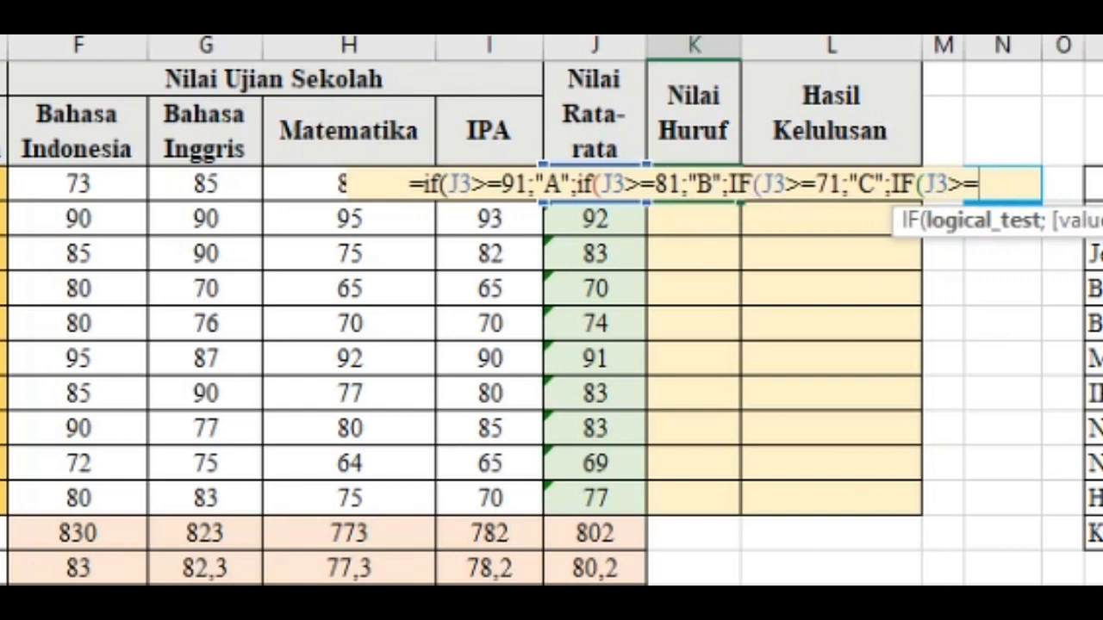
pyautogui.write('61')
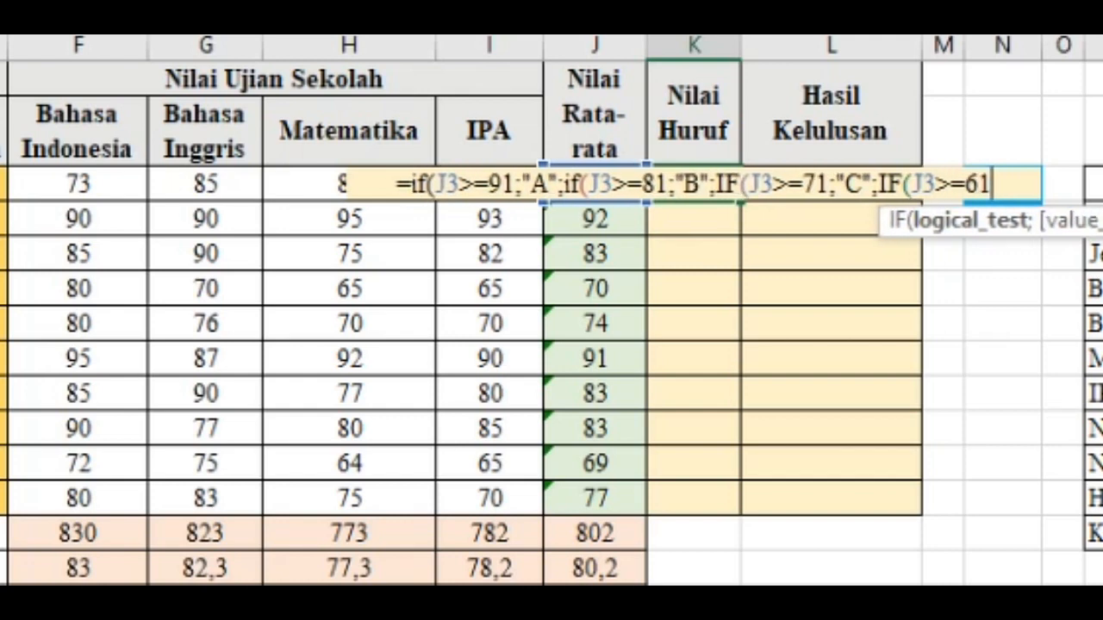
# - Enter "D" as the value if true for the J3>=61 condition in the K3 formula
pyautogui.write(';')
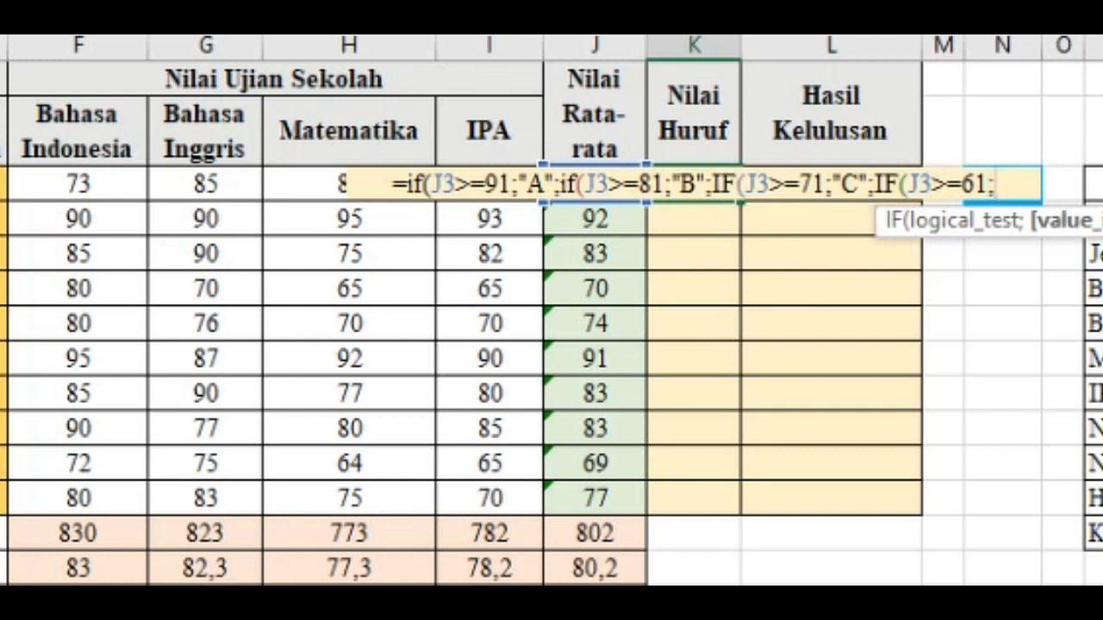
pyautogui.write('"')
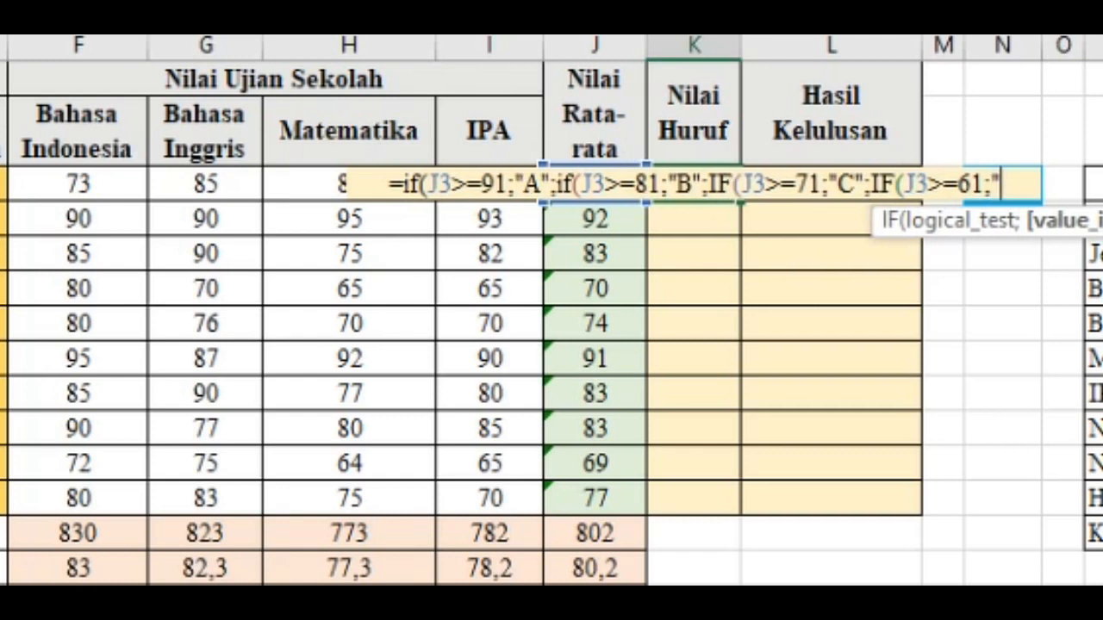
pyautogui.write('D')
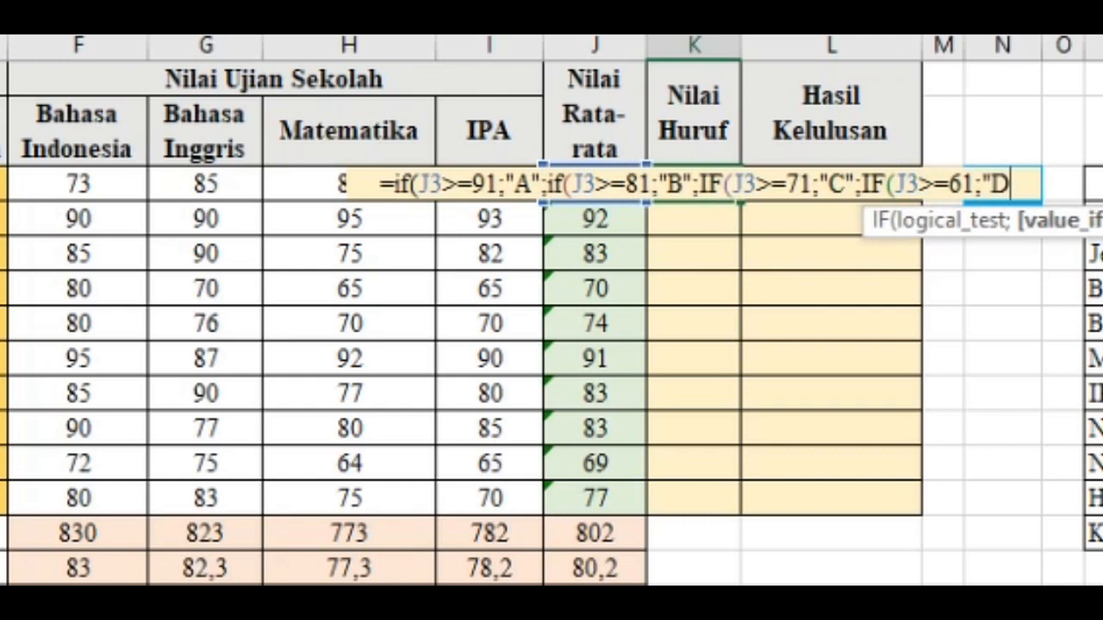
pyautogui.write('"')
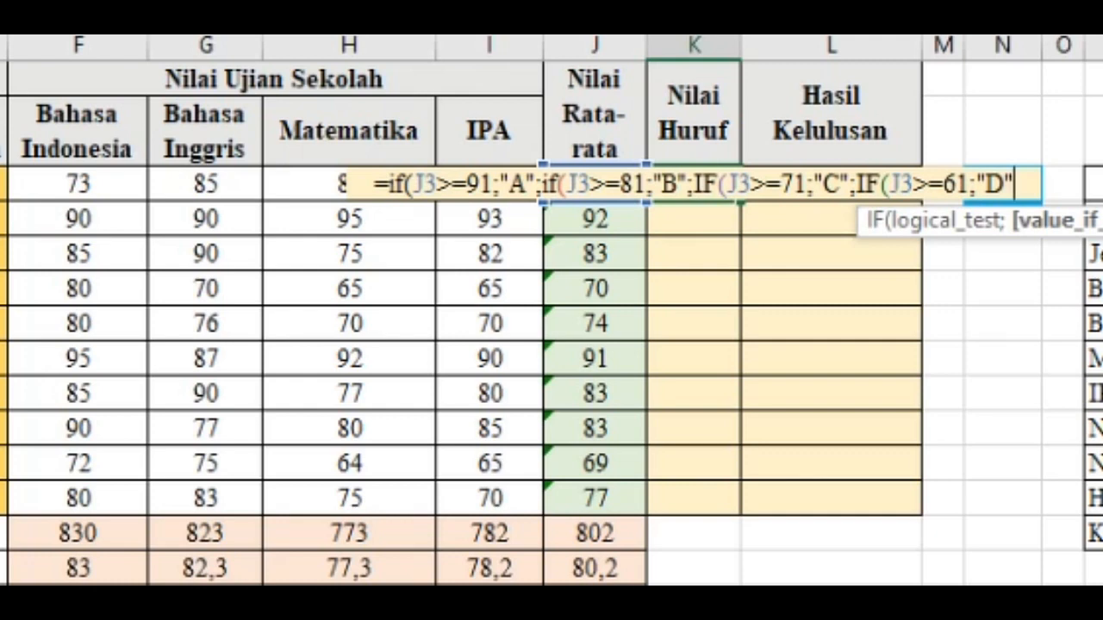
# - Finish the K3 formula with "E" as the final value if false and close all four nested IFs
pyautogui.write(';')
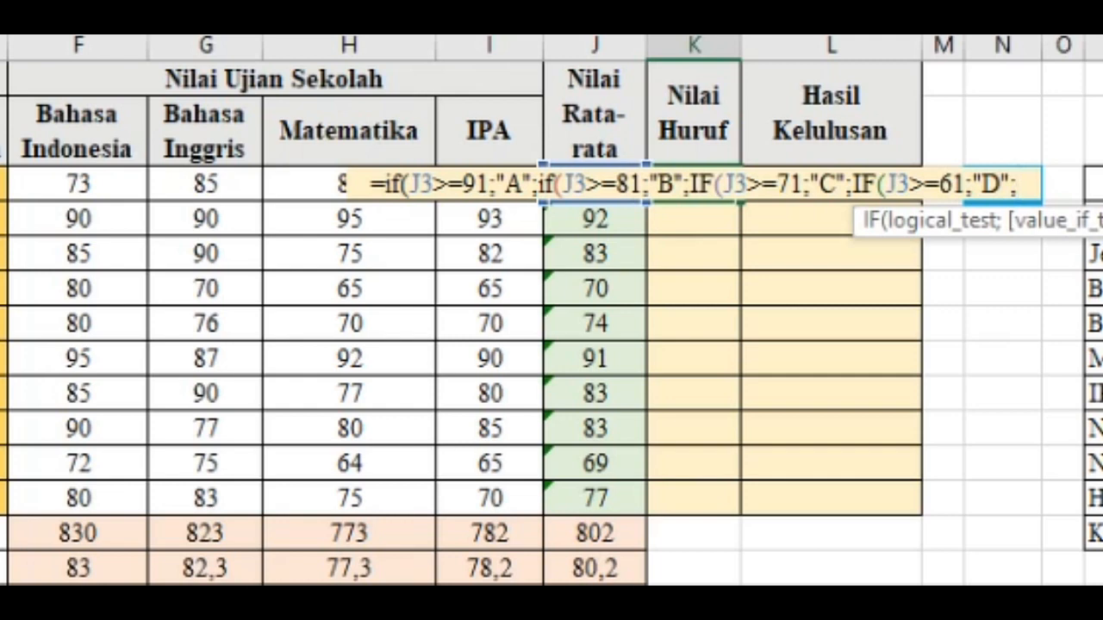
pyautogui.write('"')
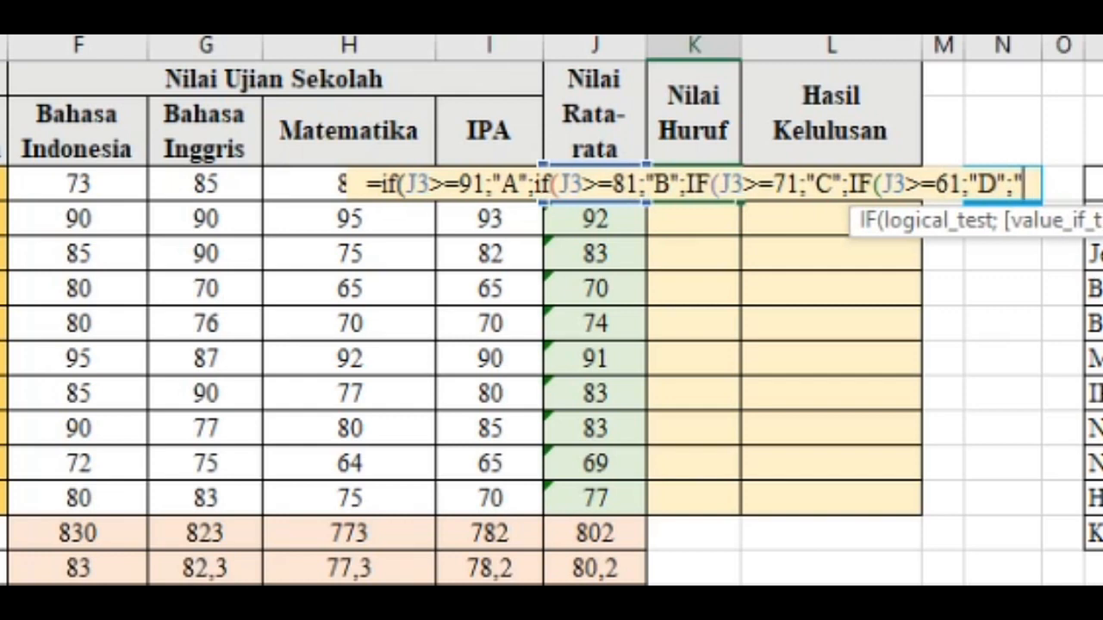
pyautogui.write('E')
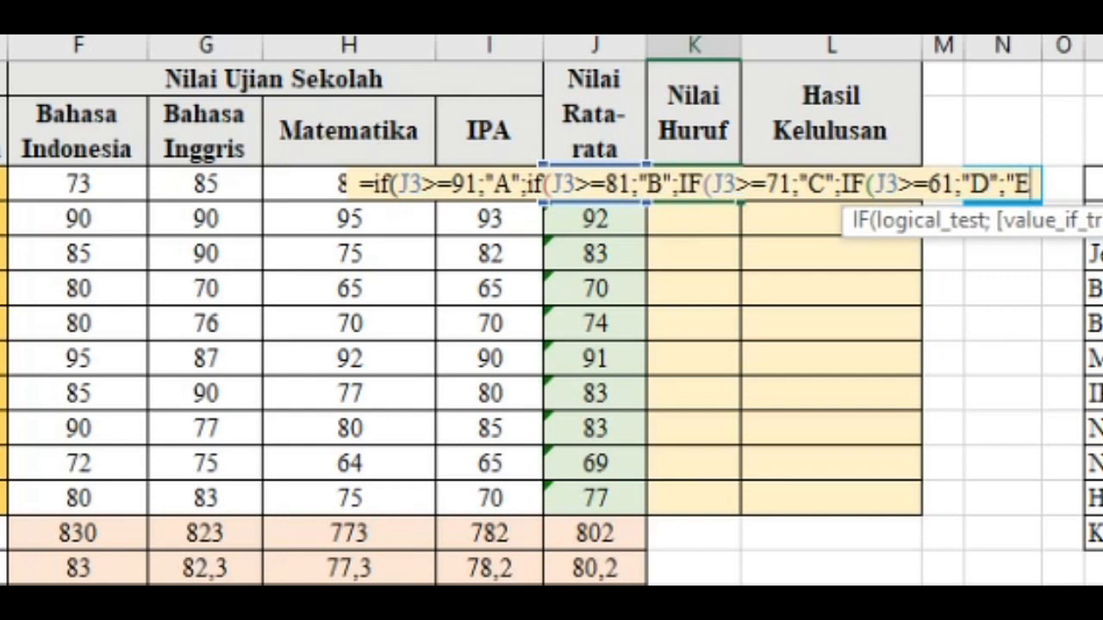
pyautogui.write('"')
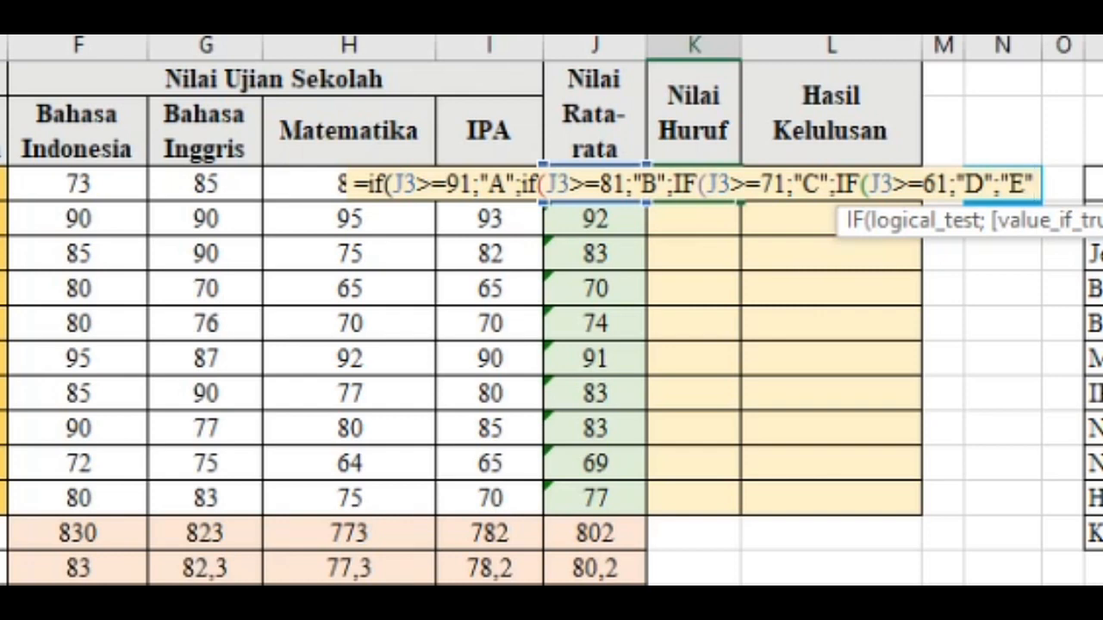
pyautogui.write(')')
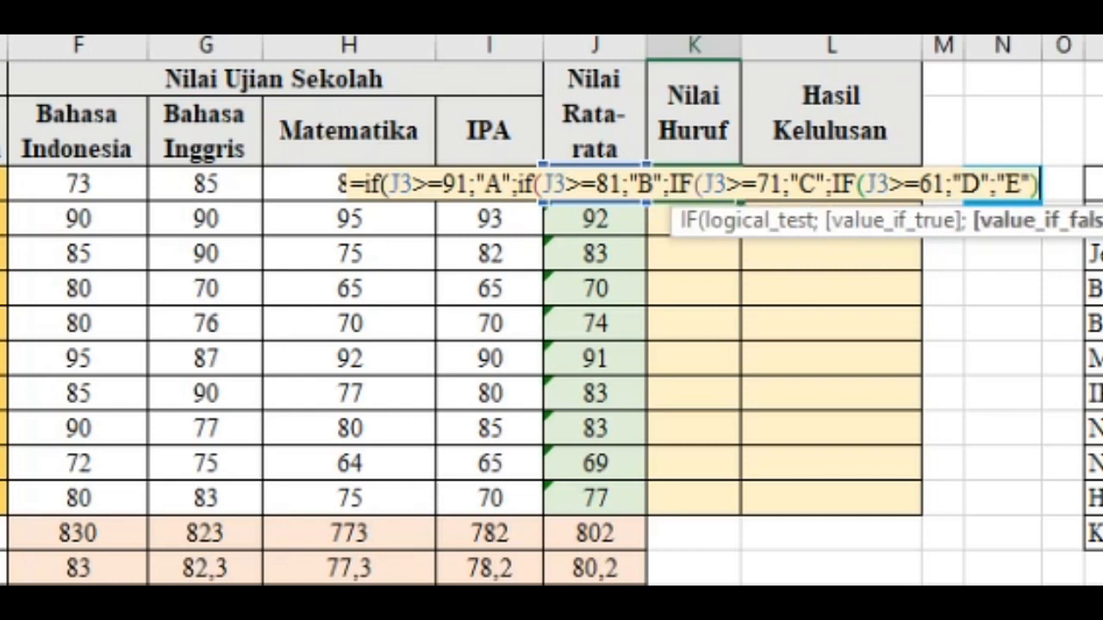
pyautogui.write(')))')
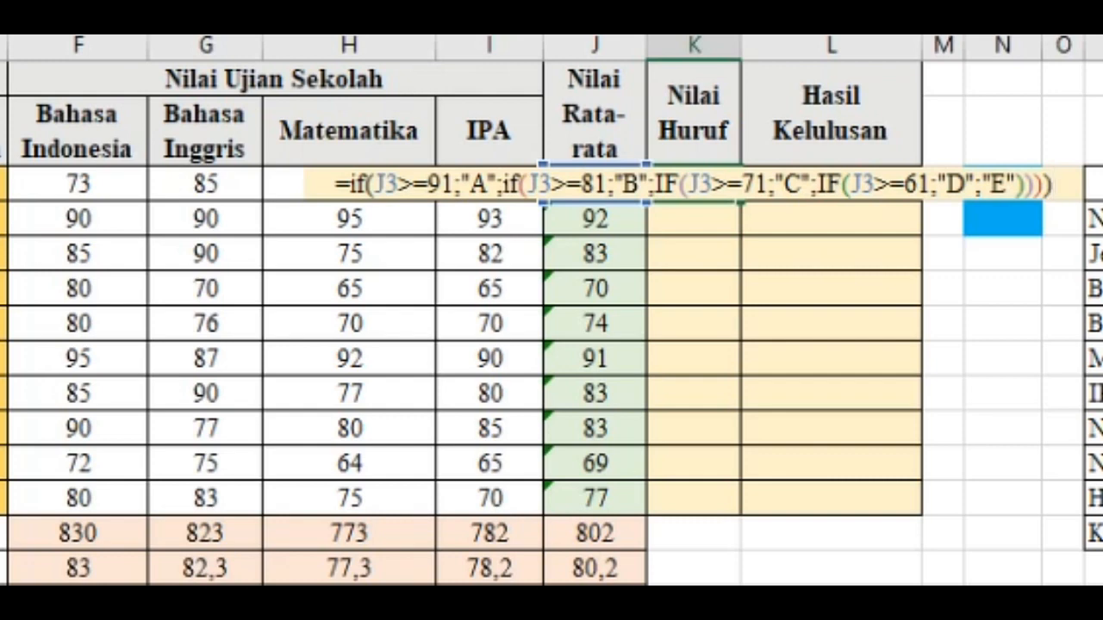
pyautogui.press('Return')
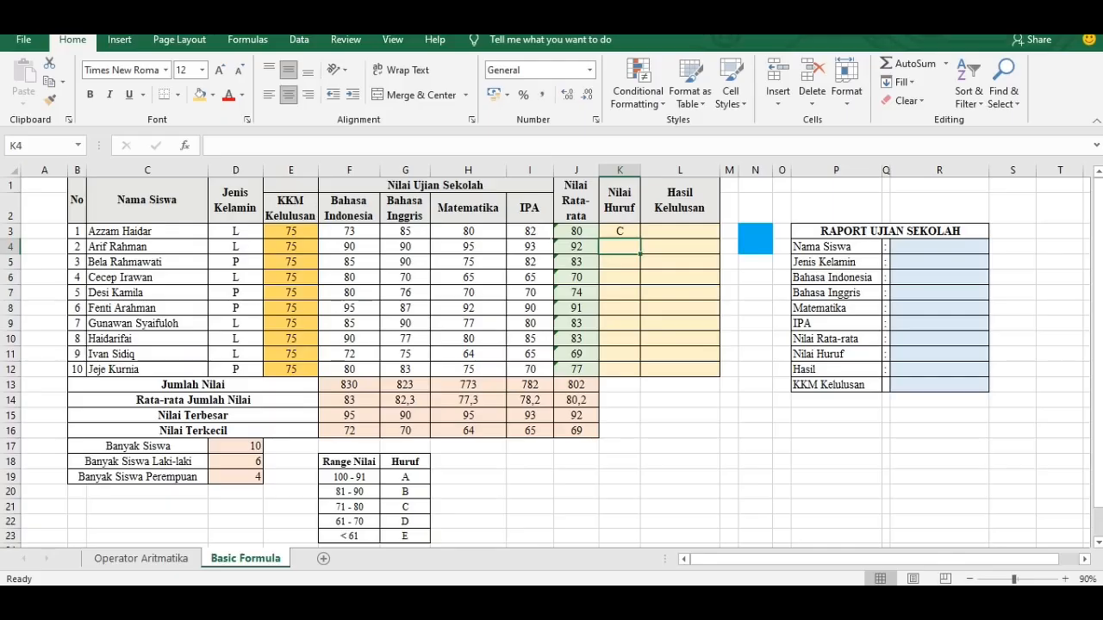
# - Fill the Nilai Huruf formula from K3 down through K12 for all students
pyautogui.click(693, 183)
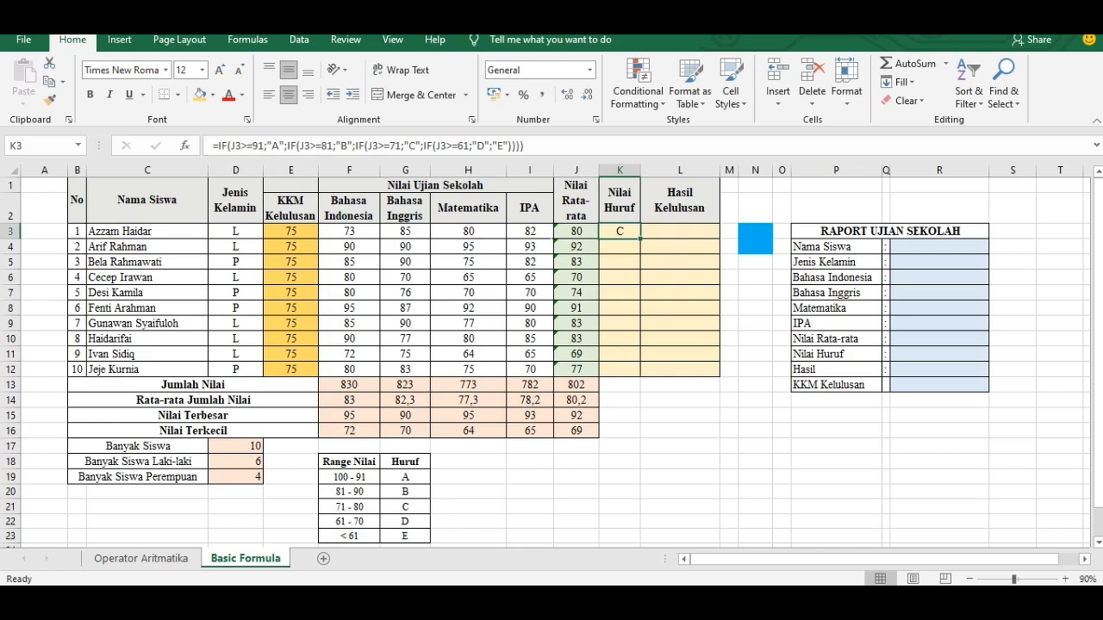
pyautogui.moveTo(640, 239); pyautogui.dragTo(639, 375)
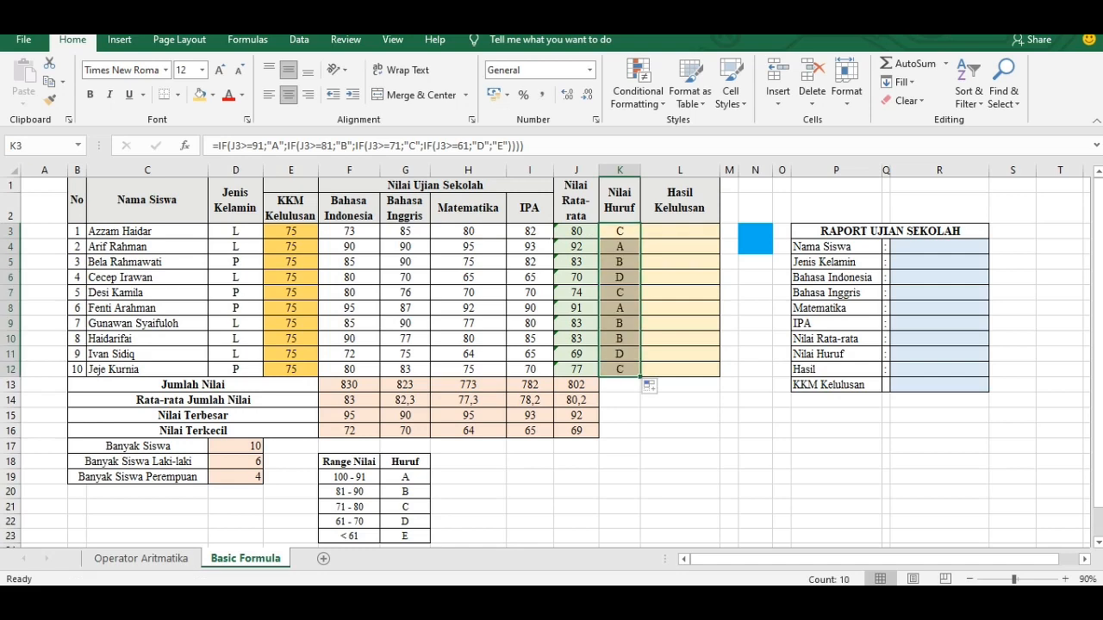
pyautogui.click(622, 386)
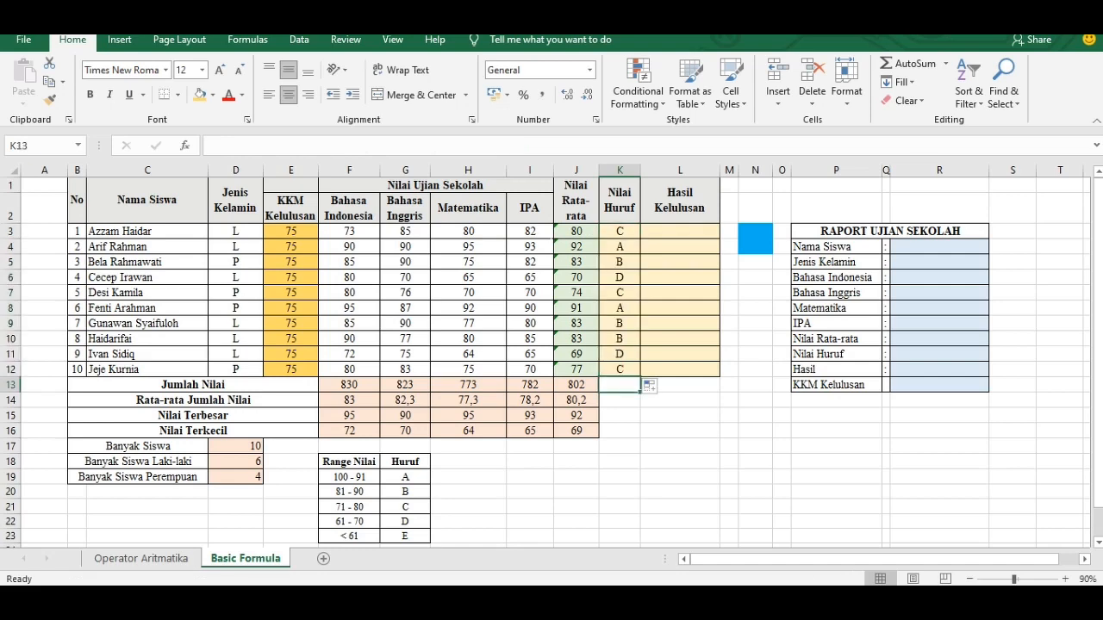
# - Start an IF formula in L3 under Hasil Kelulusan with the incomplete test J3>=
pyautogui.click(680, 415)
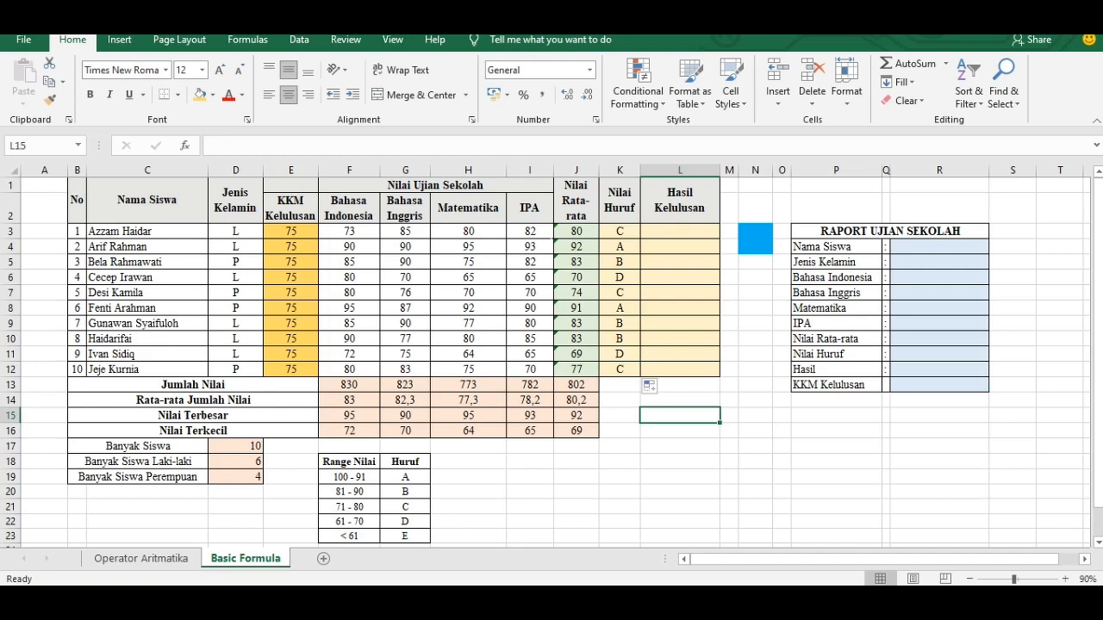
pyautogui.click(680, 246)
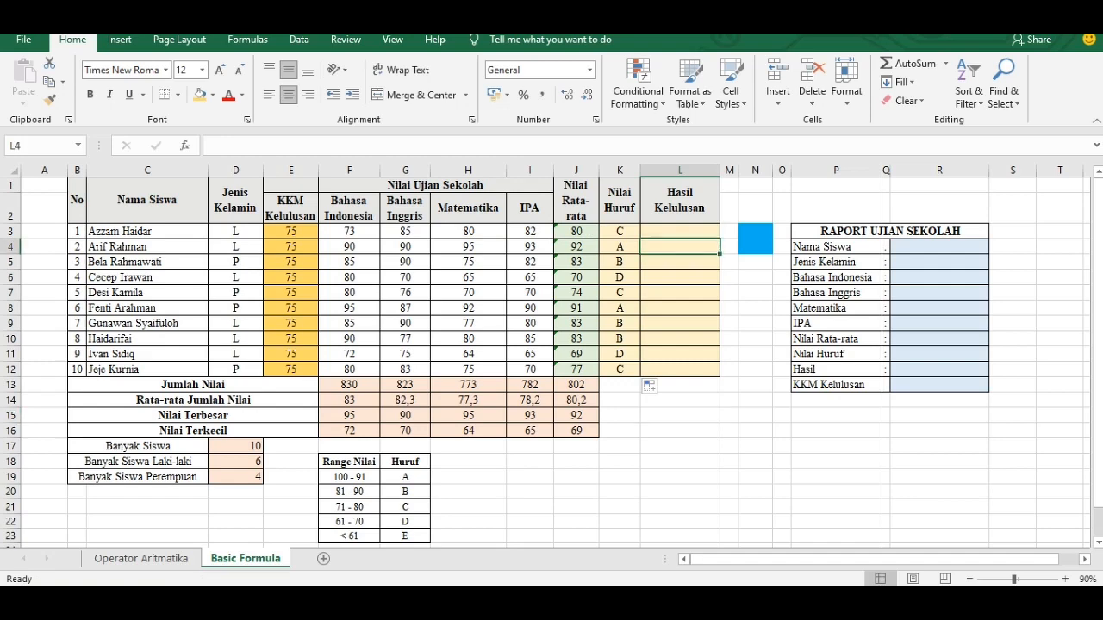
pyautogui.click(680, 231)
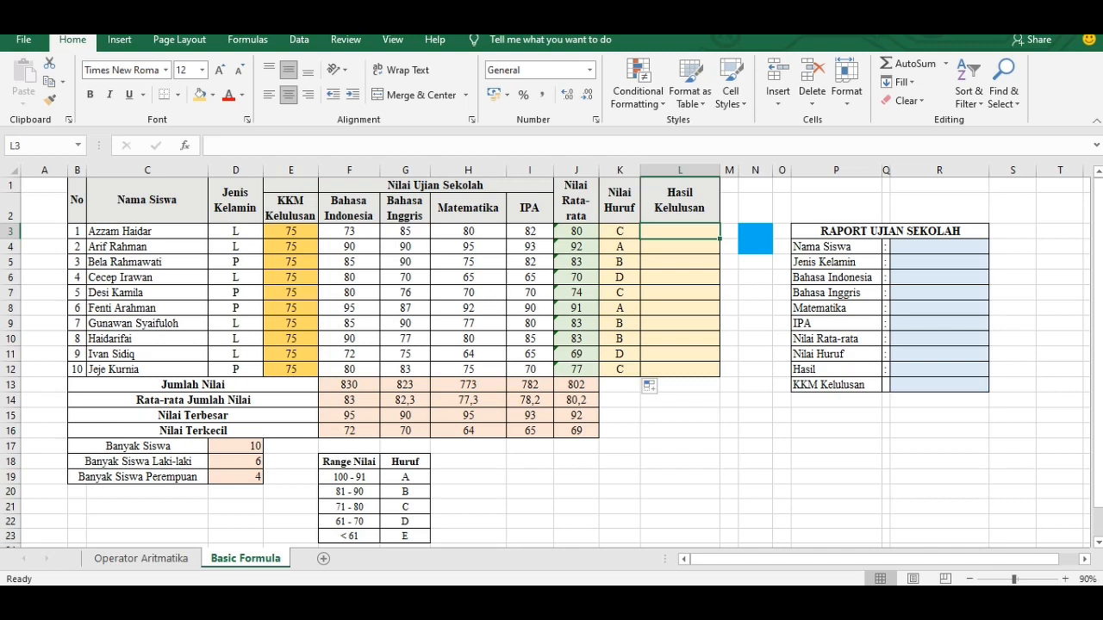
pyautogui.press('Escape')
pyautogui.write('=')
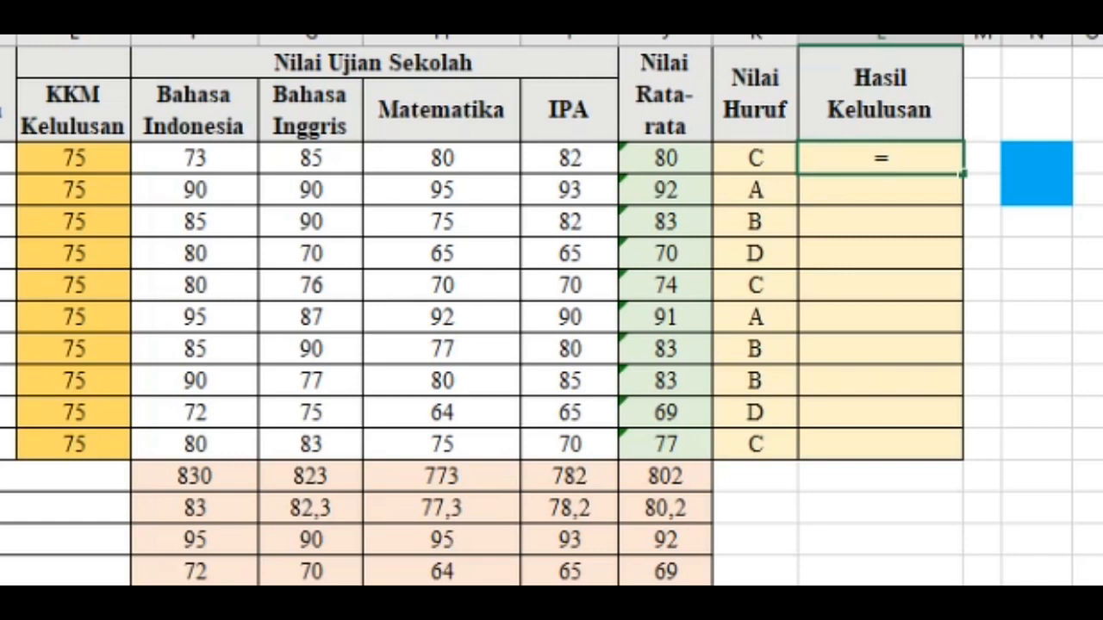
pyautogui.write('IF(')
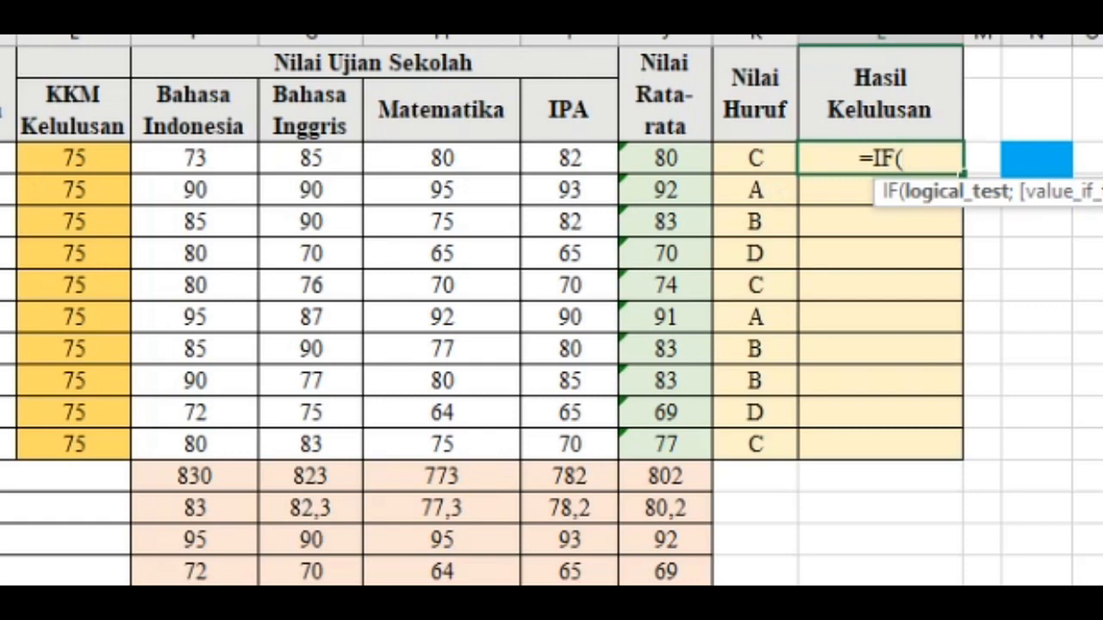
pyautogui.click(665, 158)
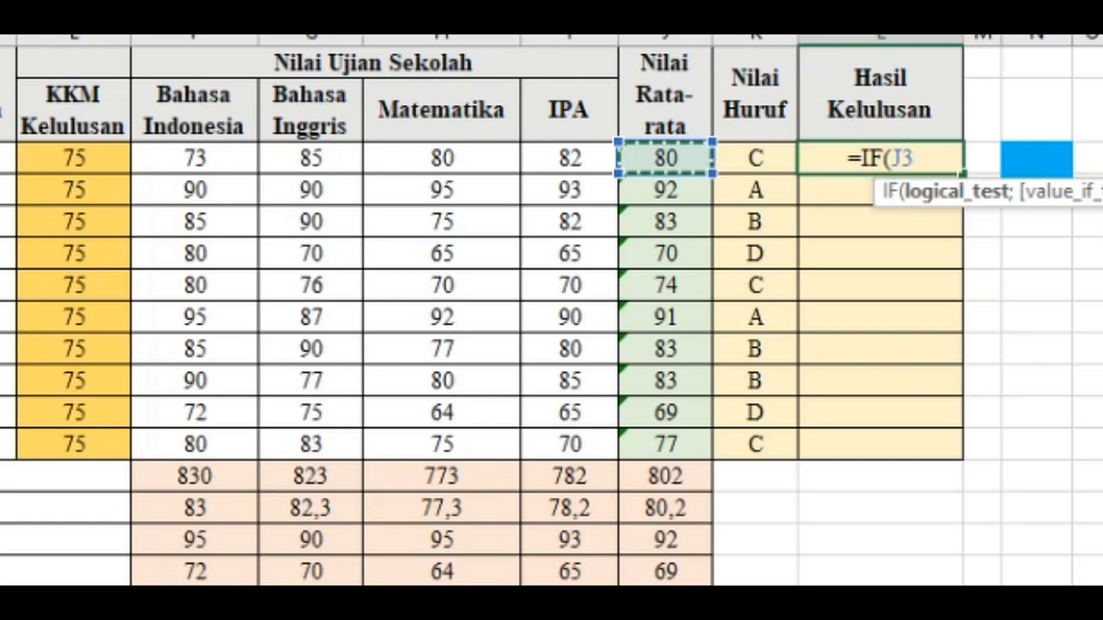
pyautogui.write('>=')
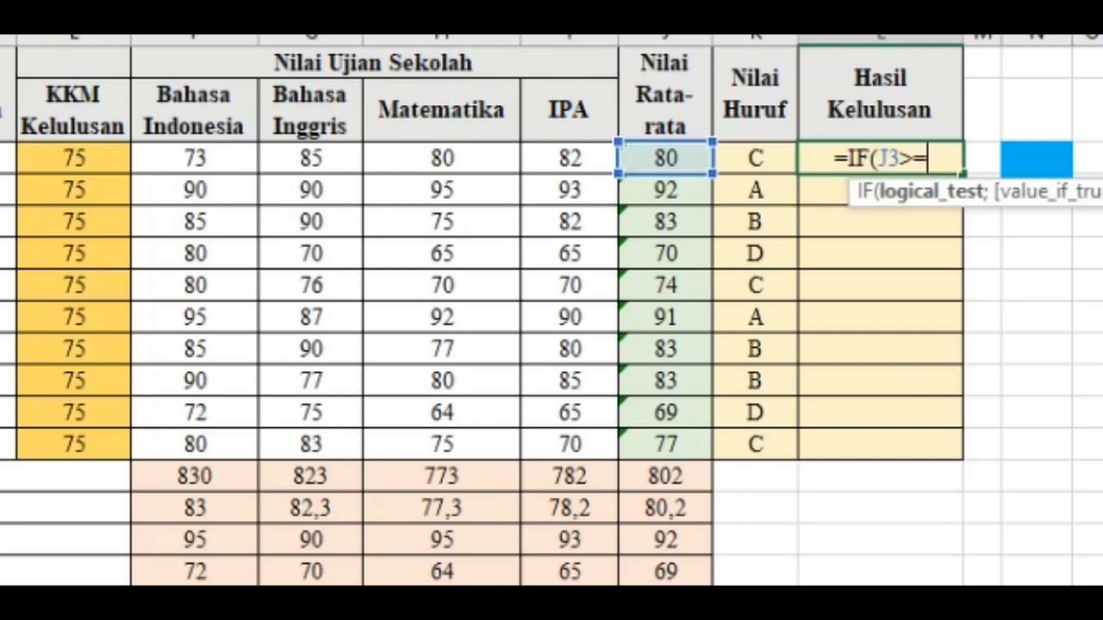
pyautogui.click(74, 157)
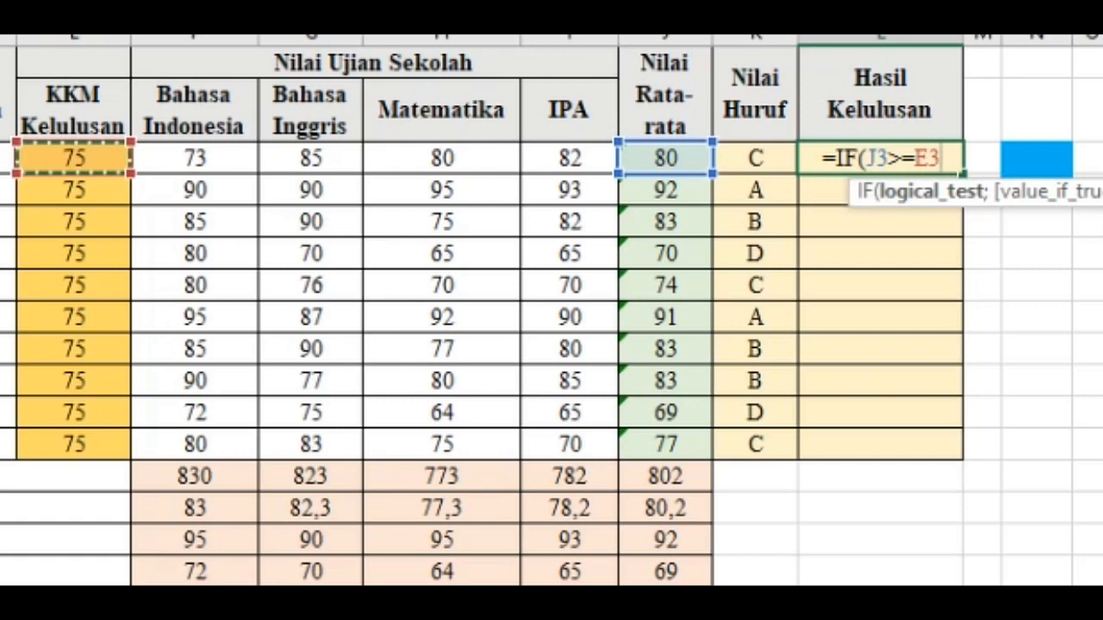
pyautogui.press('BackSpace')
pyautogui.press('BackSpace')
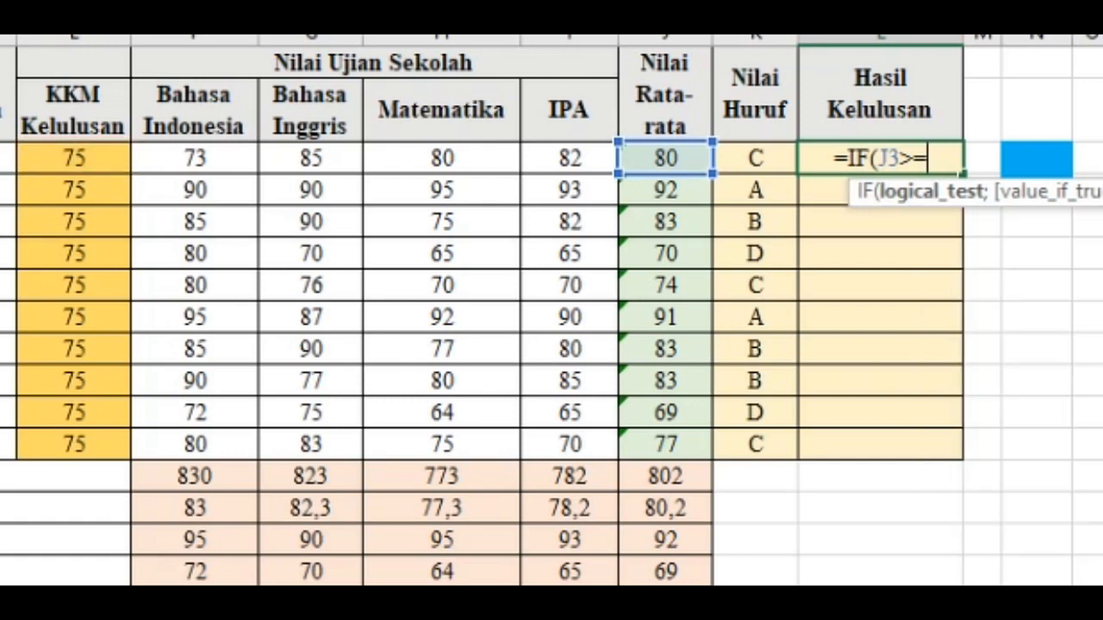
pyautogui.write('75')
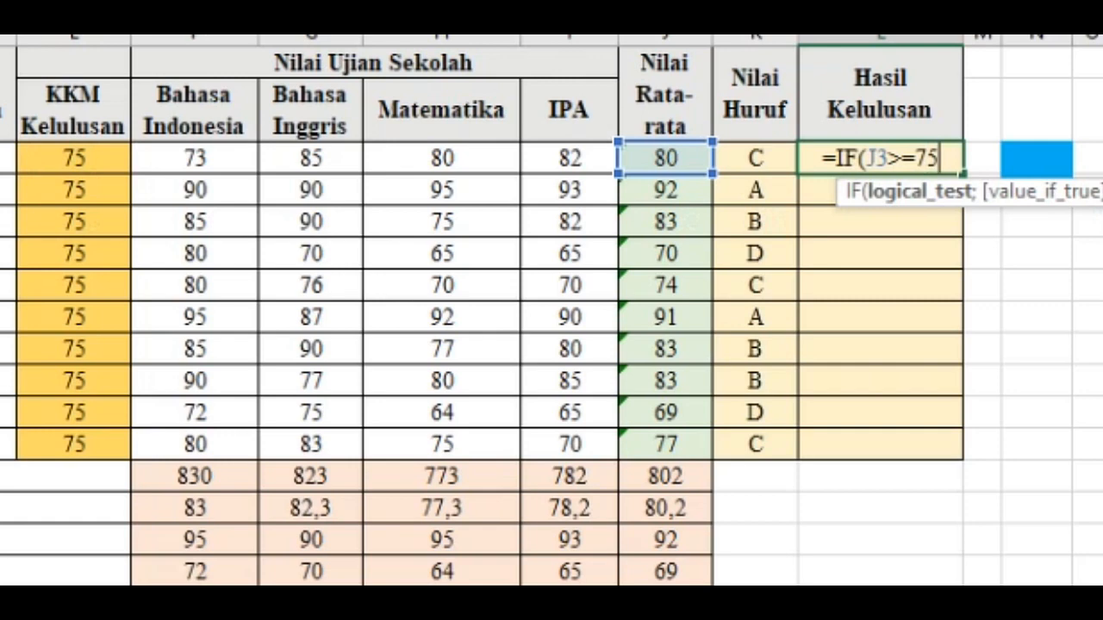
pyautogui.press('BackSpace')
pyautogui.press('BackSpace')
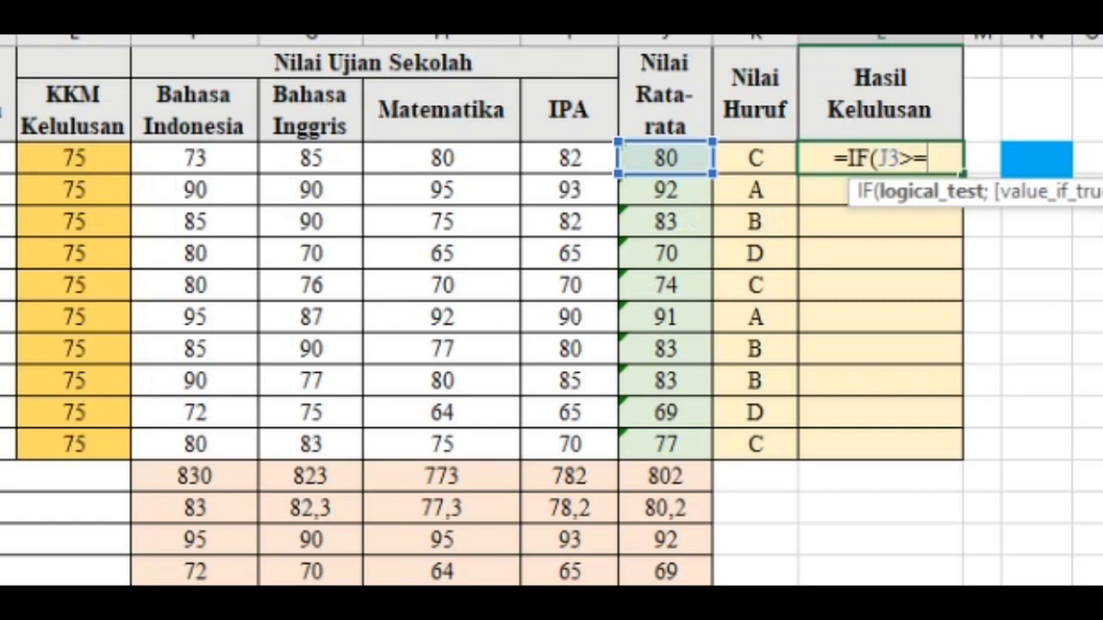
# - Complete the L3 test by comparing against the KKM cell E3, with "LULUS" as the value if true
pyautogui.click(74, 158)
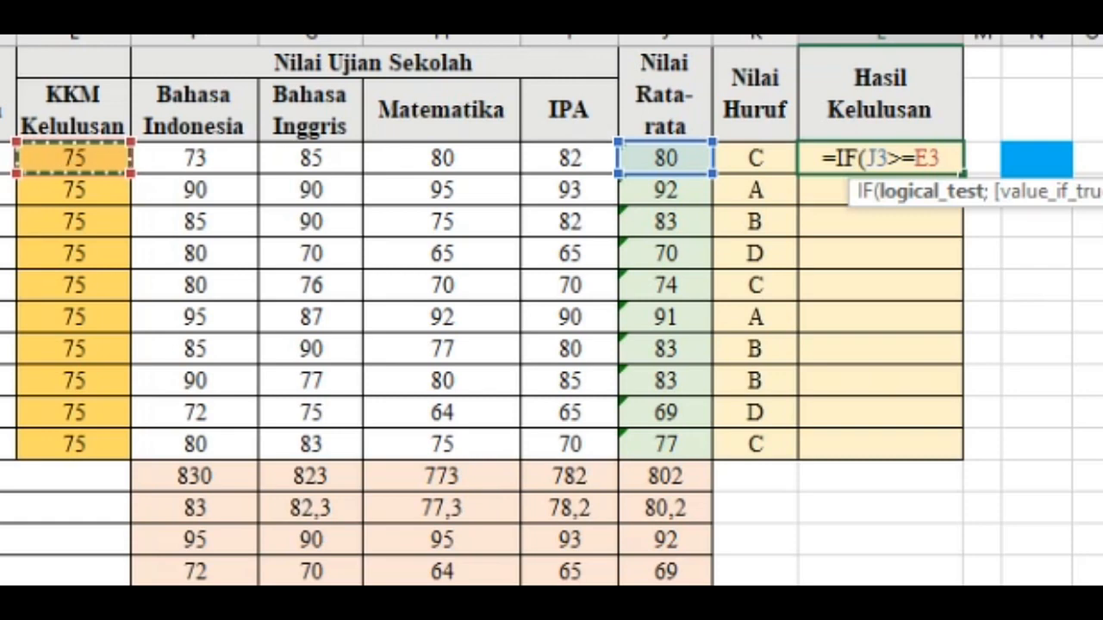
pyautogui.write(';')
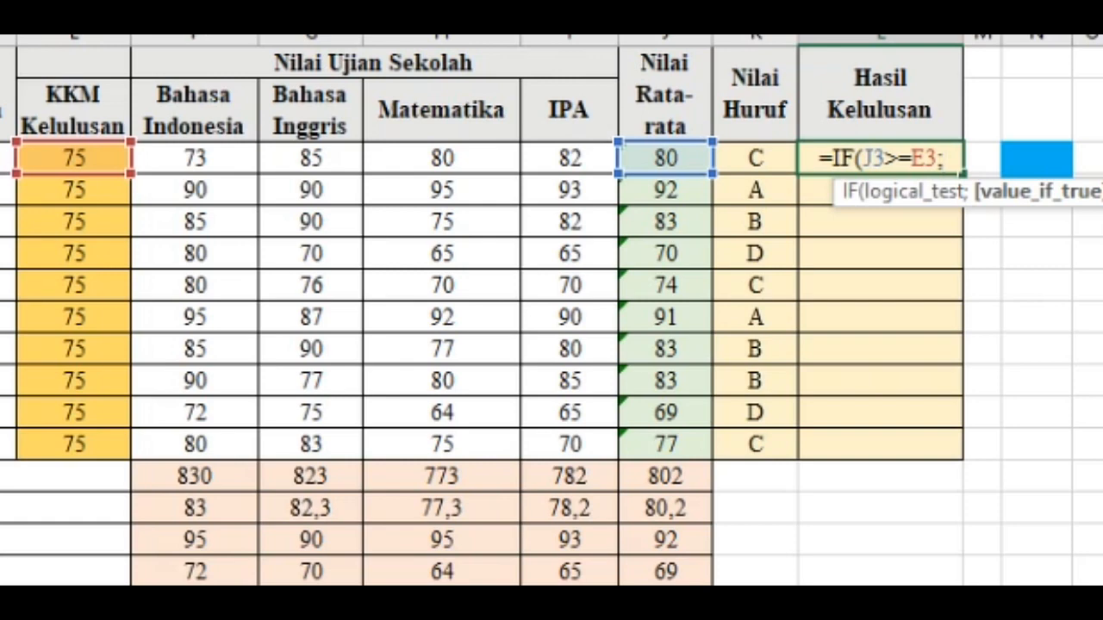
pyautogui.write('"')
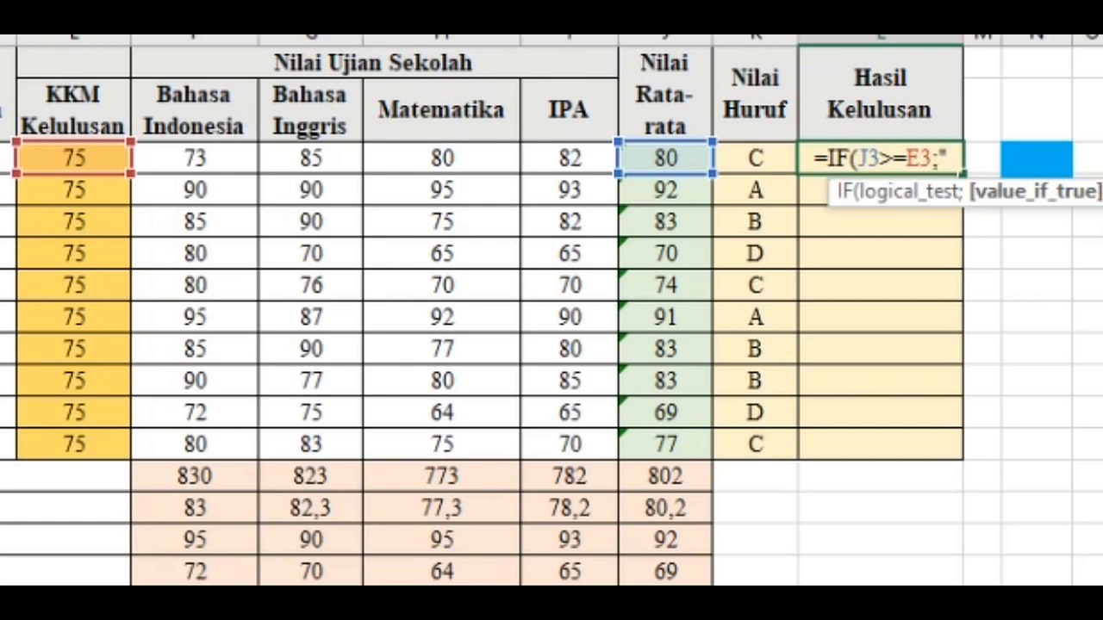
pyautogui.write('LULUS')
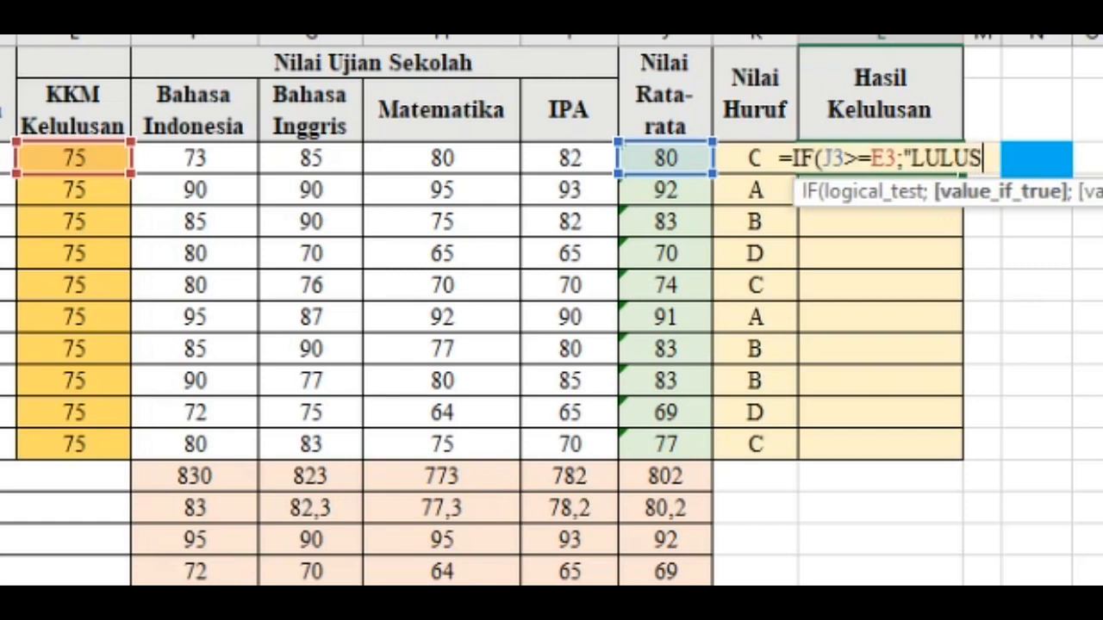
pyautogui.write('";')
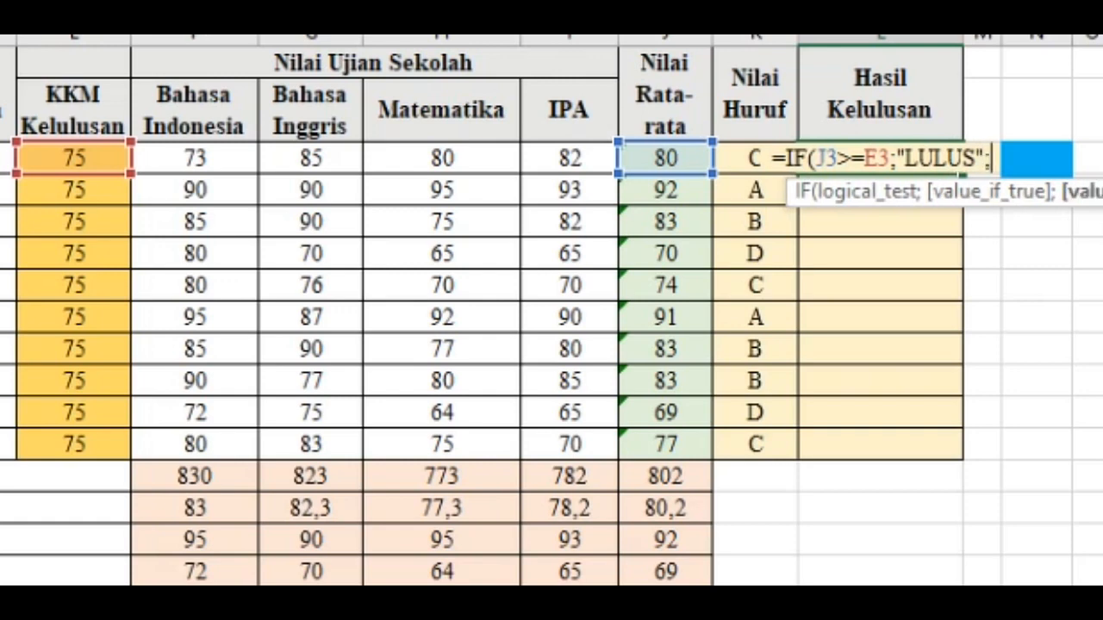
# - Enter "TIDAK LULUS" as the value if false and finish the L3 formula
pyautogui.write('"')
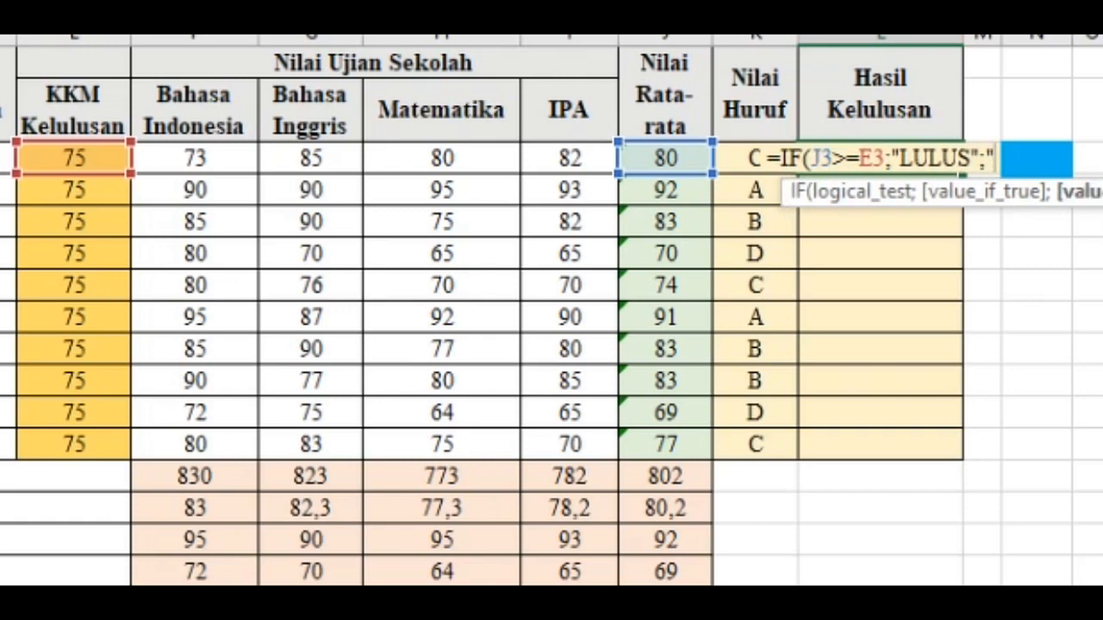
pyautogui.write('TIDAK L')
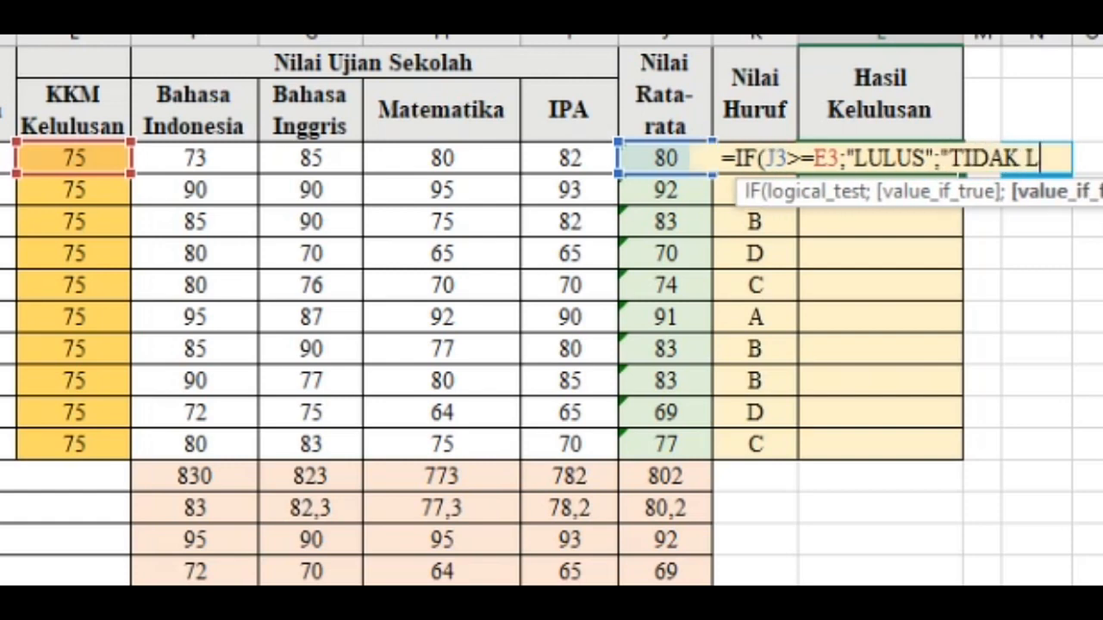
pyautogui.write('ULUS"')
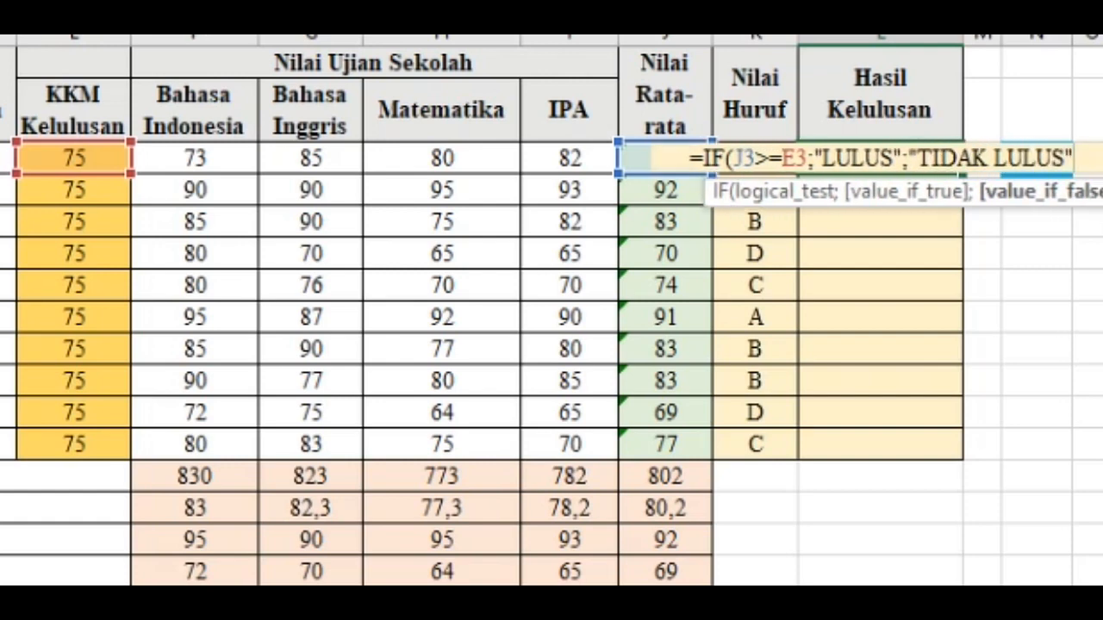
pyautogui.write(')')
pyautogui.press('Return')
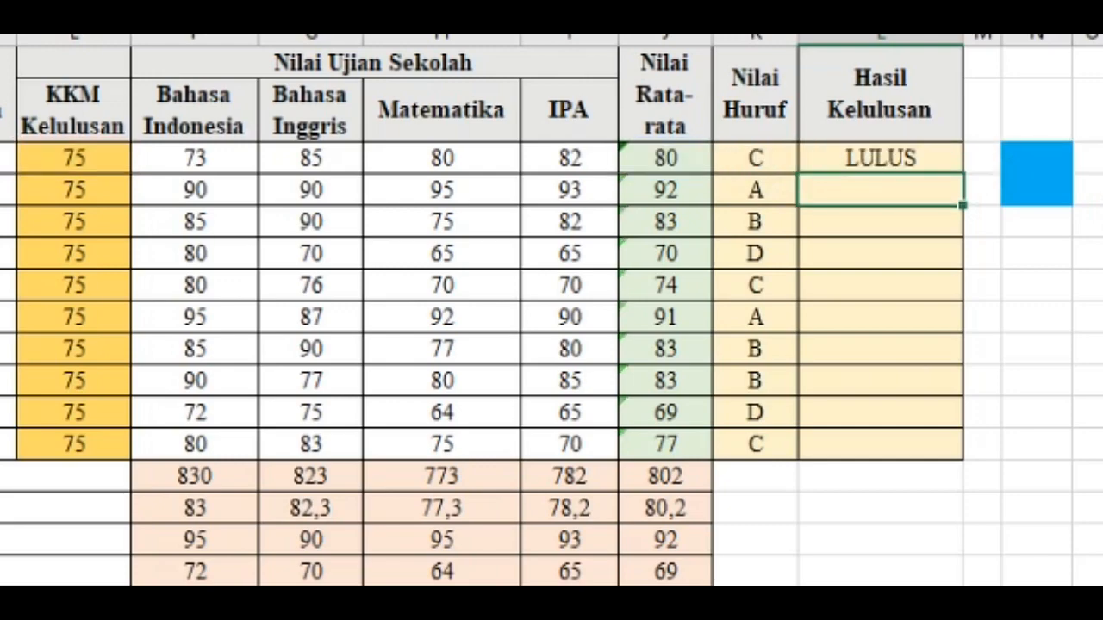
# - Fill the Hasil Kelulusan formula from L3 down through L12 for all students
pyautogui.click(880, 158)
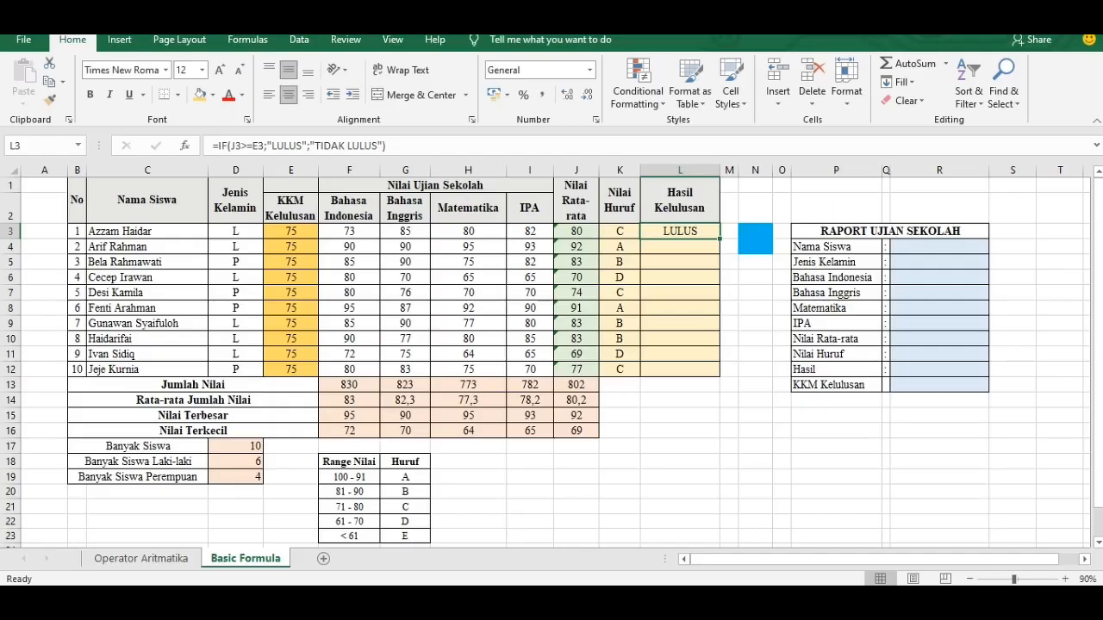
pyautogui.moveTo(720, 237); pyautogui.dragTo(719, 376)
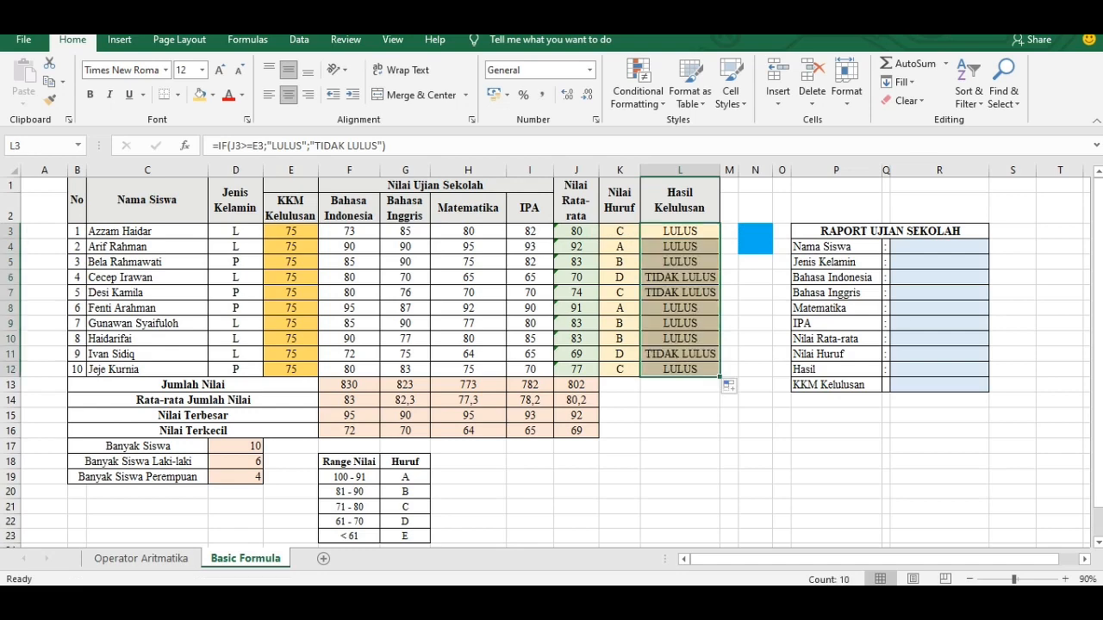
pyautogui.click(729, 308)
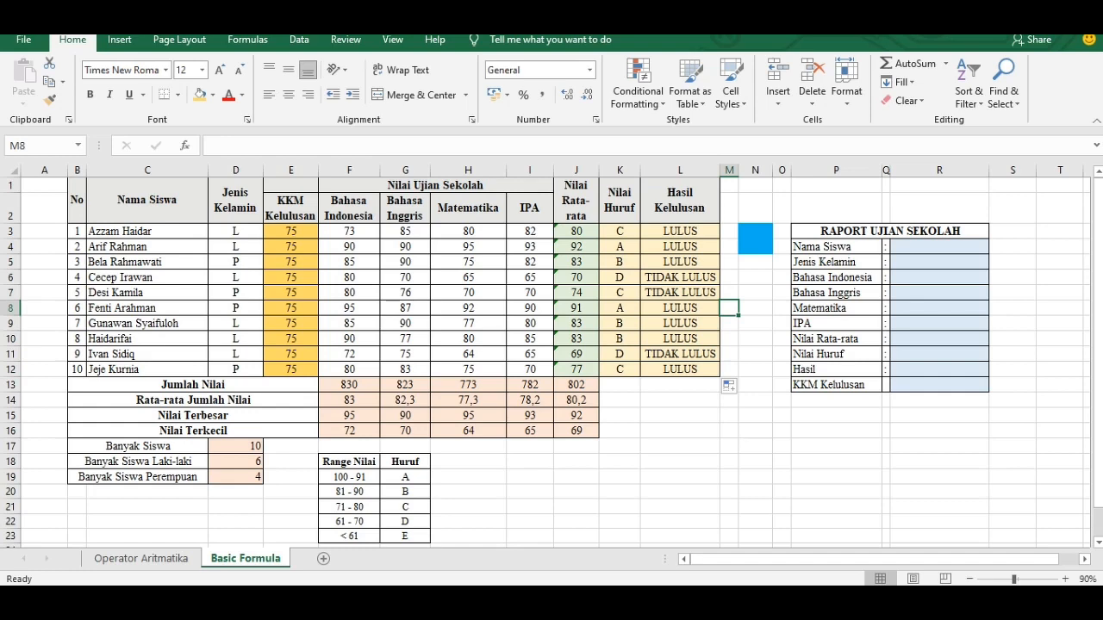
pyautogui.click(680, 401)
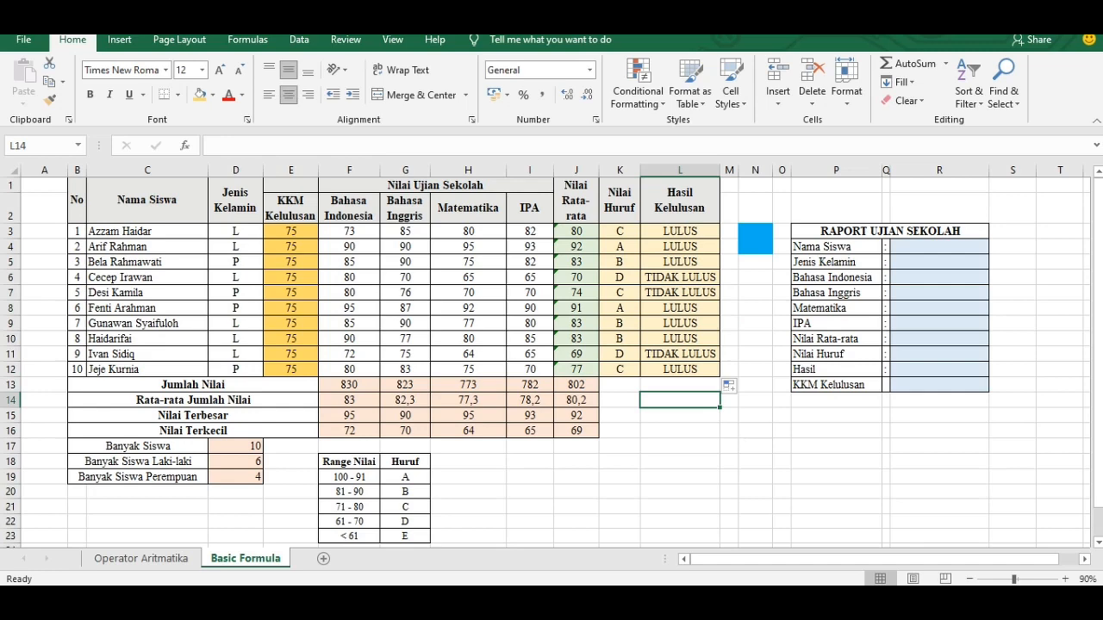
# - Start a VLOOKUP formula in R4 for Nama Siswa with N3 as lookup value and B3:L12 as table array
pyautogui.click(939, 247)
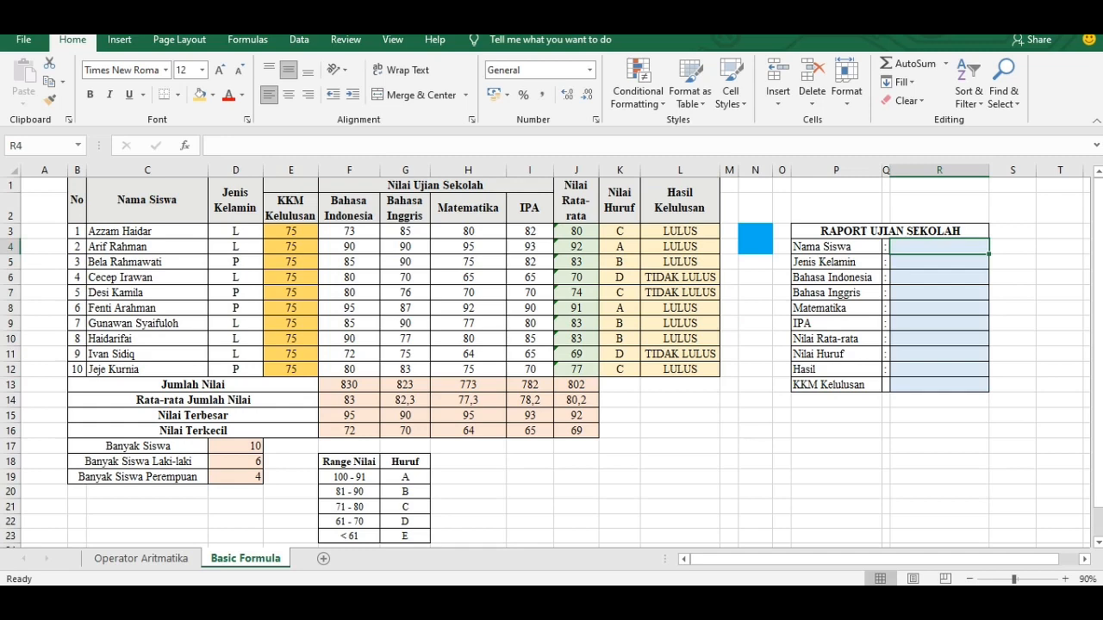
pyautogui.write('=VLOOK')
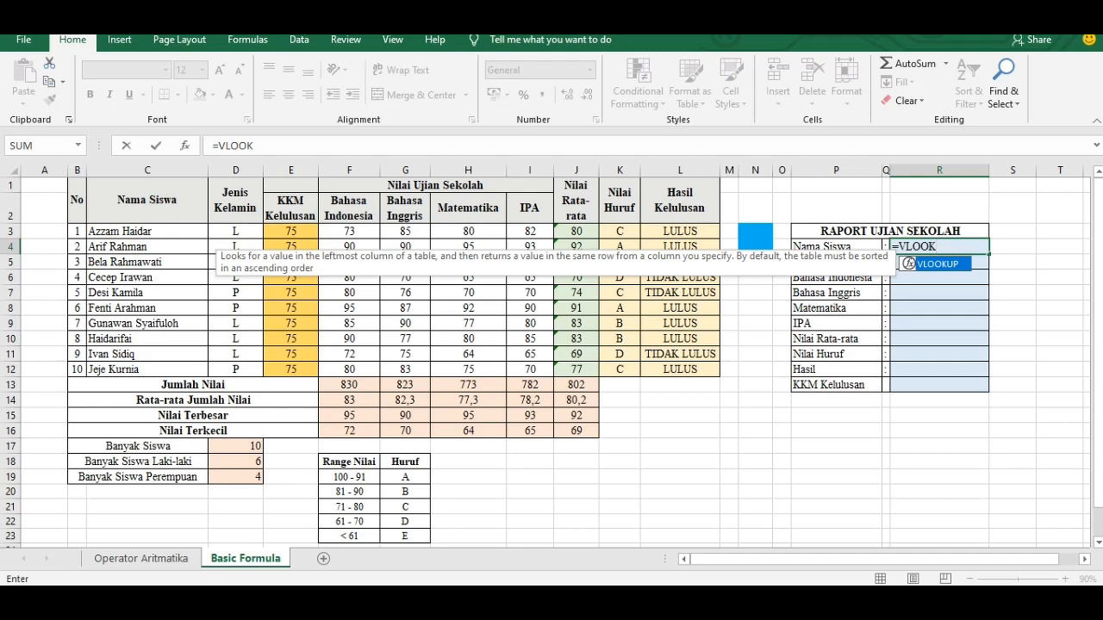
pyautogui.write('UP(')
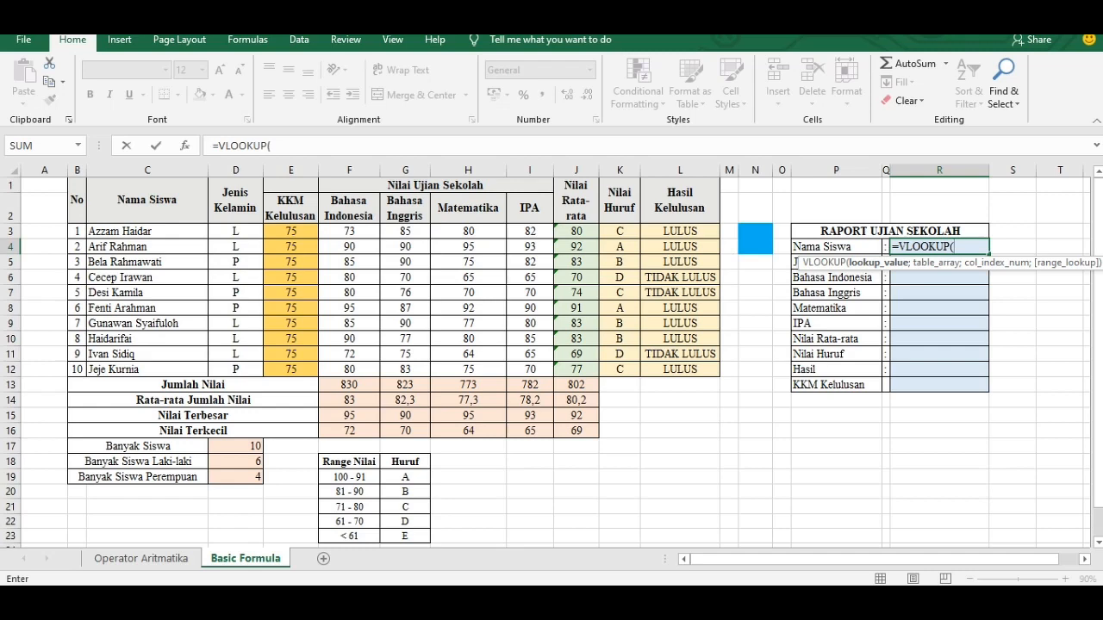
pyautogui.click(755, 239)
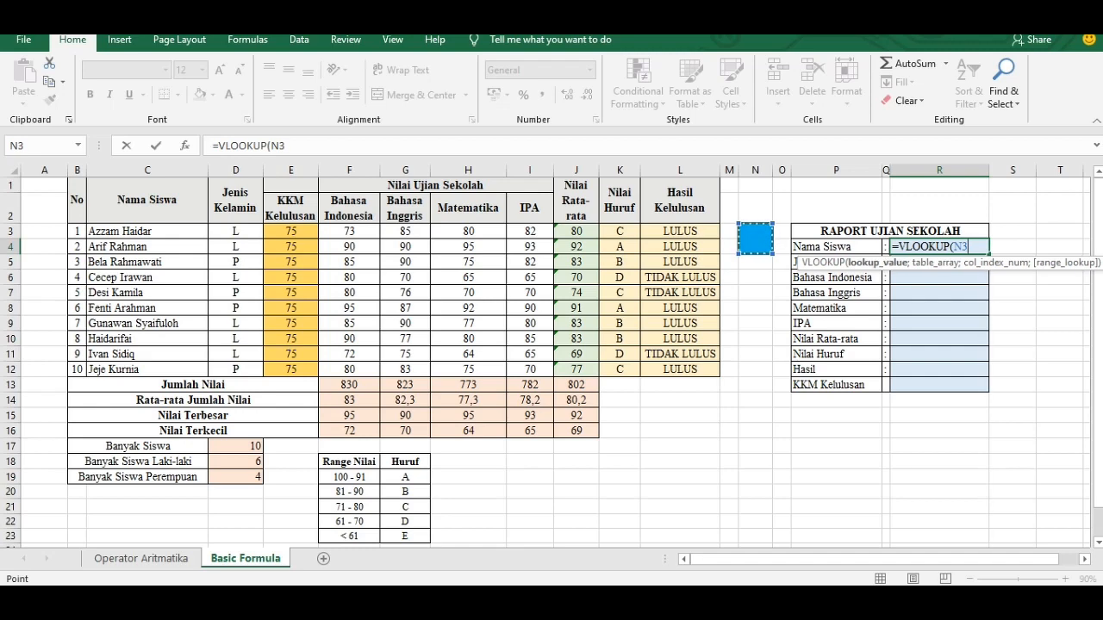
pyautogui.write(';')
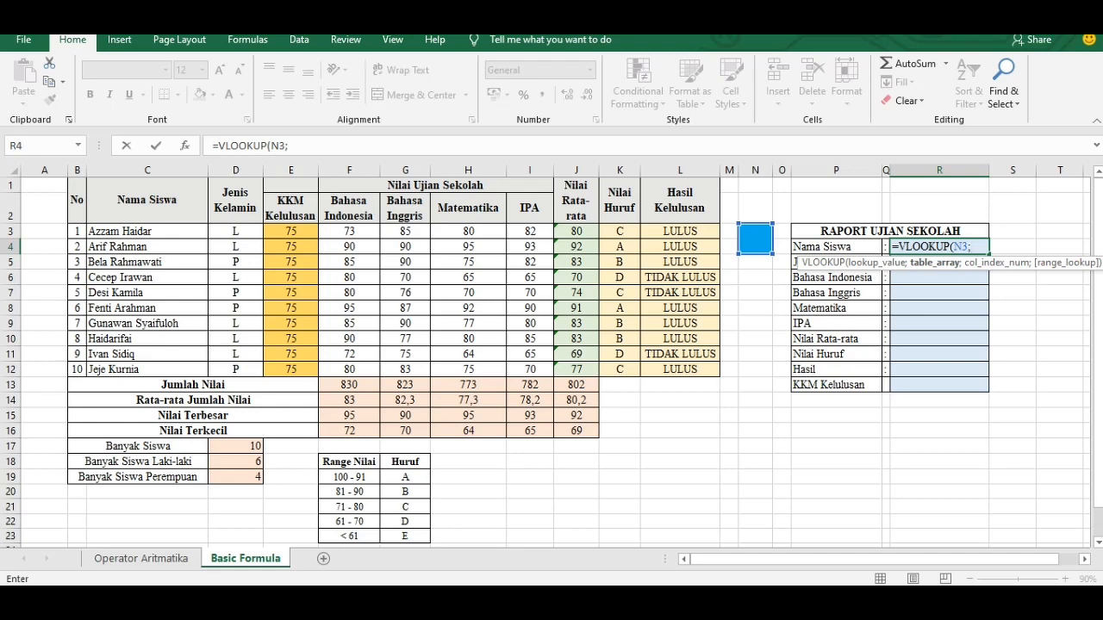
pyautogui.moveTo(78, 231); pyautogui.dragTo(715, 377)
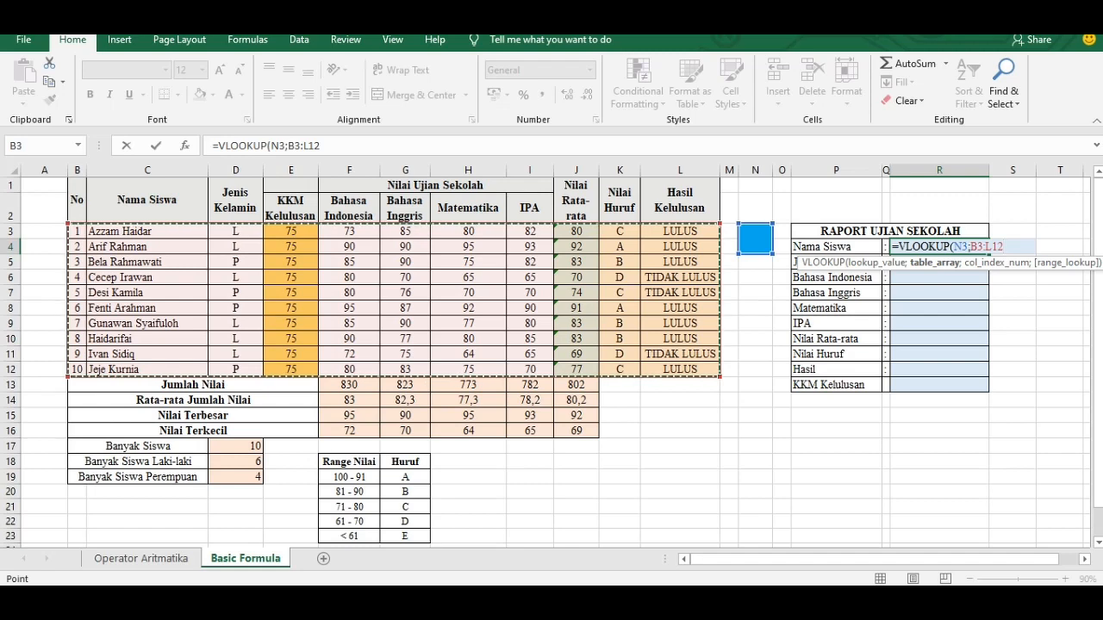
pyautogui.write(';')
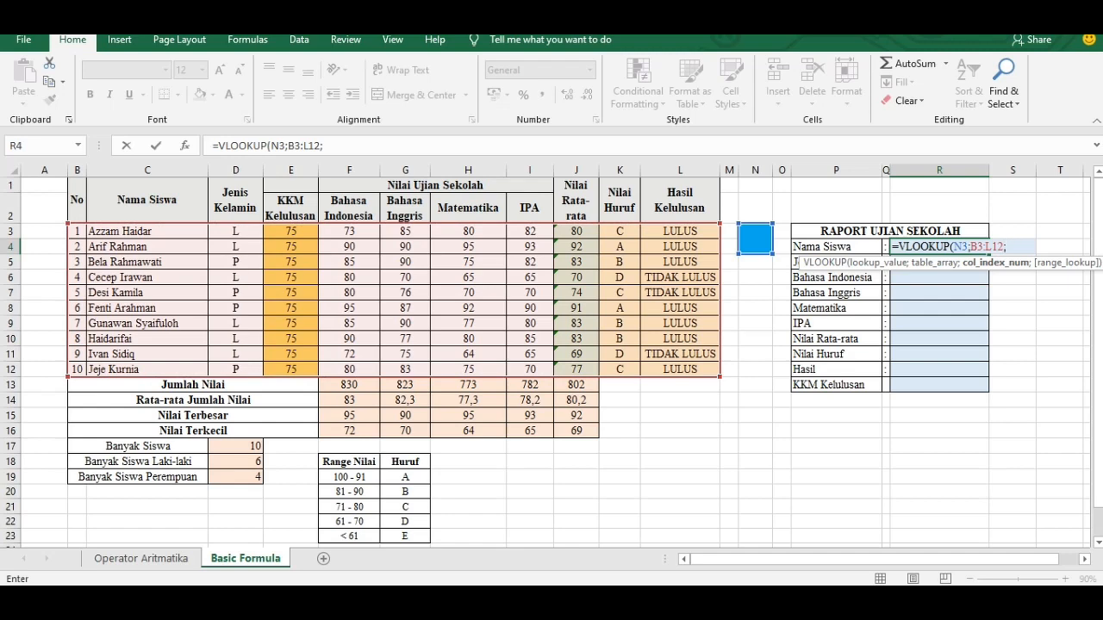
# - Complete the R4 VLOOKUP with column index 2 and FALSE for an exact match
pyautogui.write('2;')
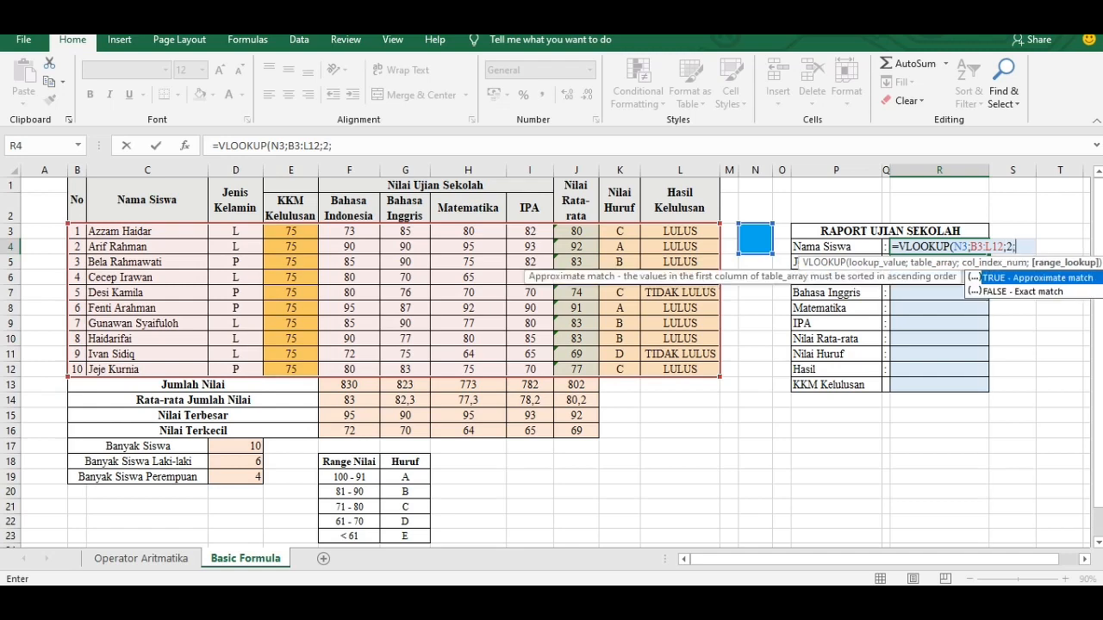
pyautogui.press('Down')
pyautogui.press('Tab')
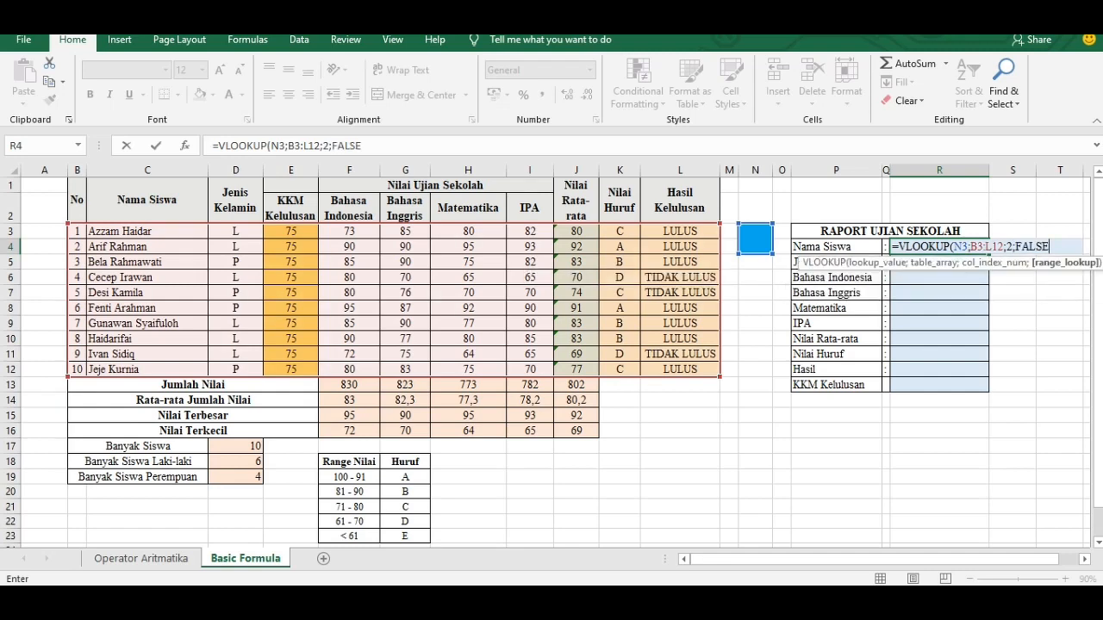
pyautogui.write(')')
pyautogui.press('Return')
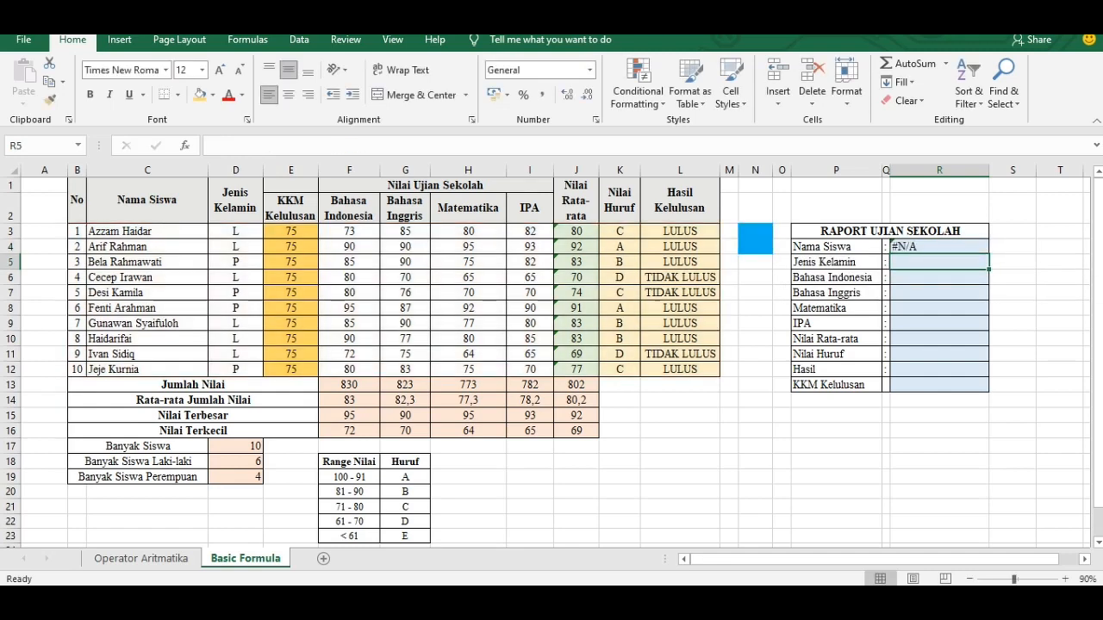
pyautogui.click(939, 247)
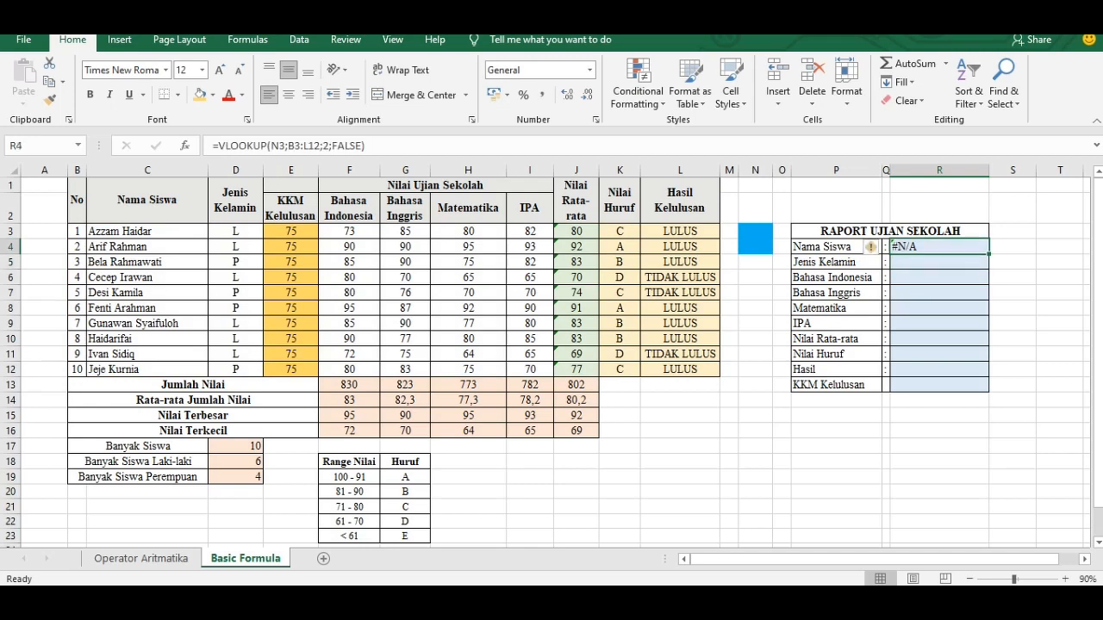
pyautogui.doubleClick(920, 247)
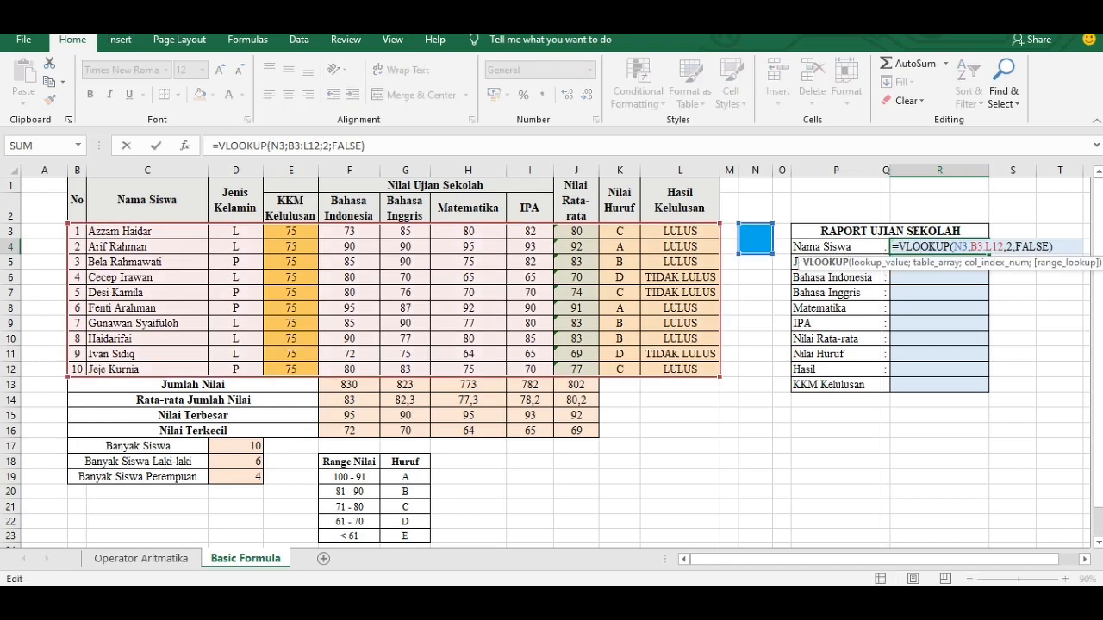
pyautogui.press('Return')
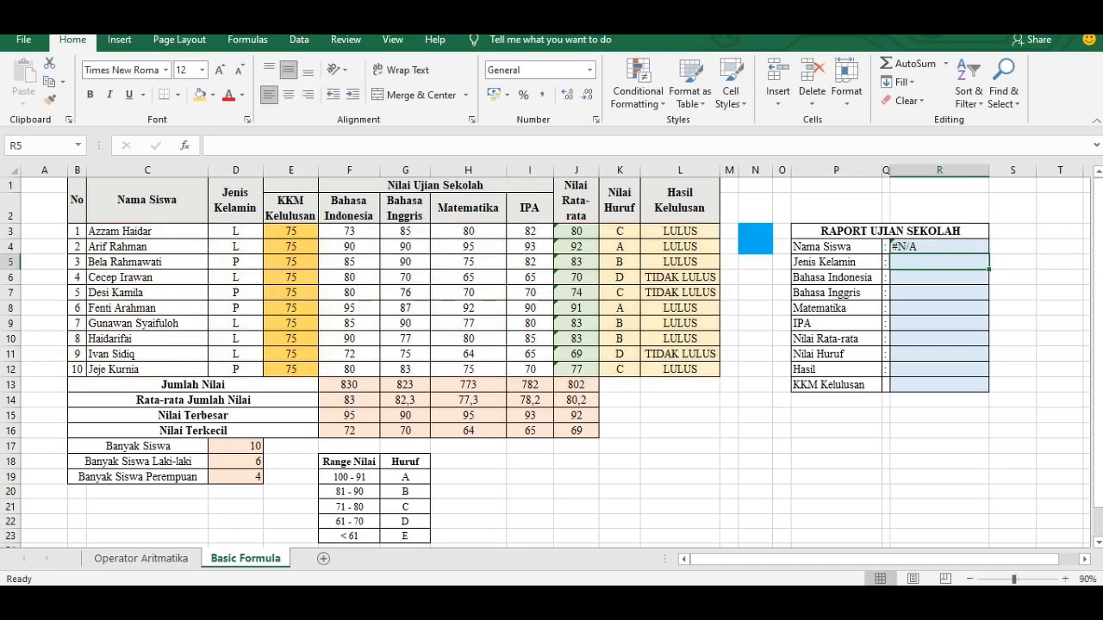
# - Test the Nama Siswa lookup by entering student numbers 1, 3 and 6 one after another in N3
pyautogui.click(755, 239)
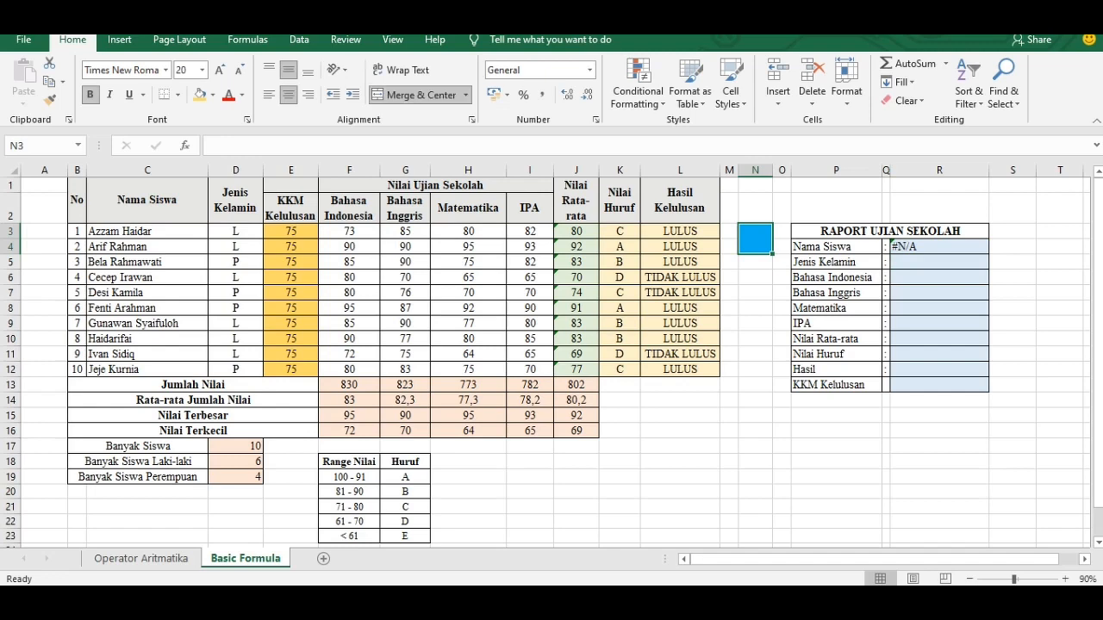
pyautogui.write('1')
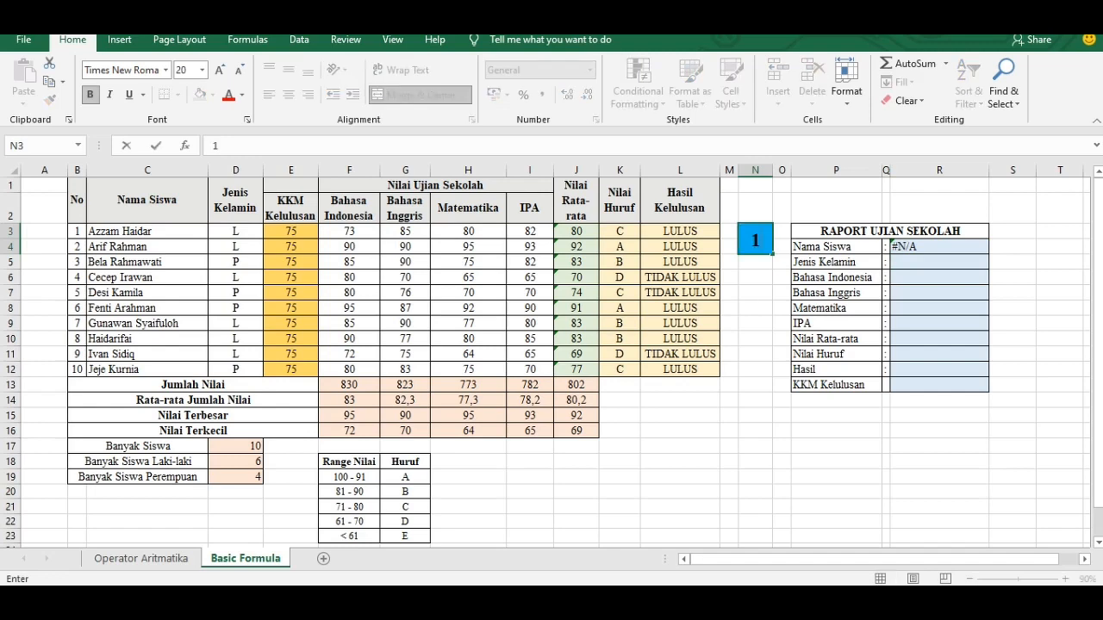
pyautogui.press('Return')
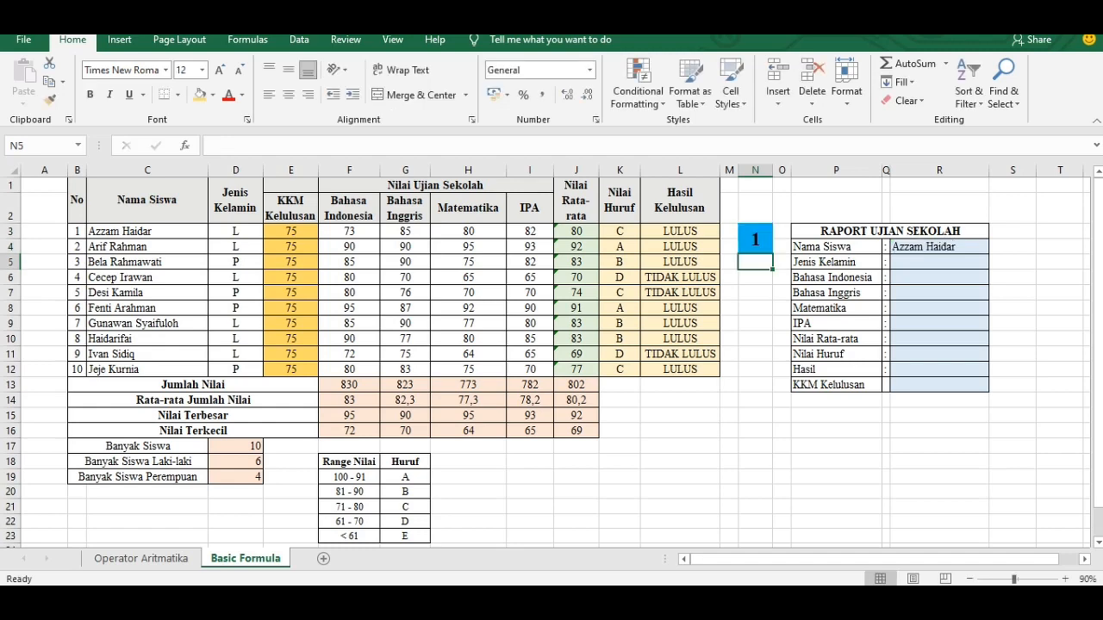
pyautogui.click(755, 239)
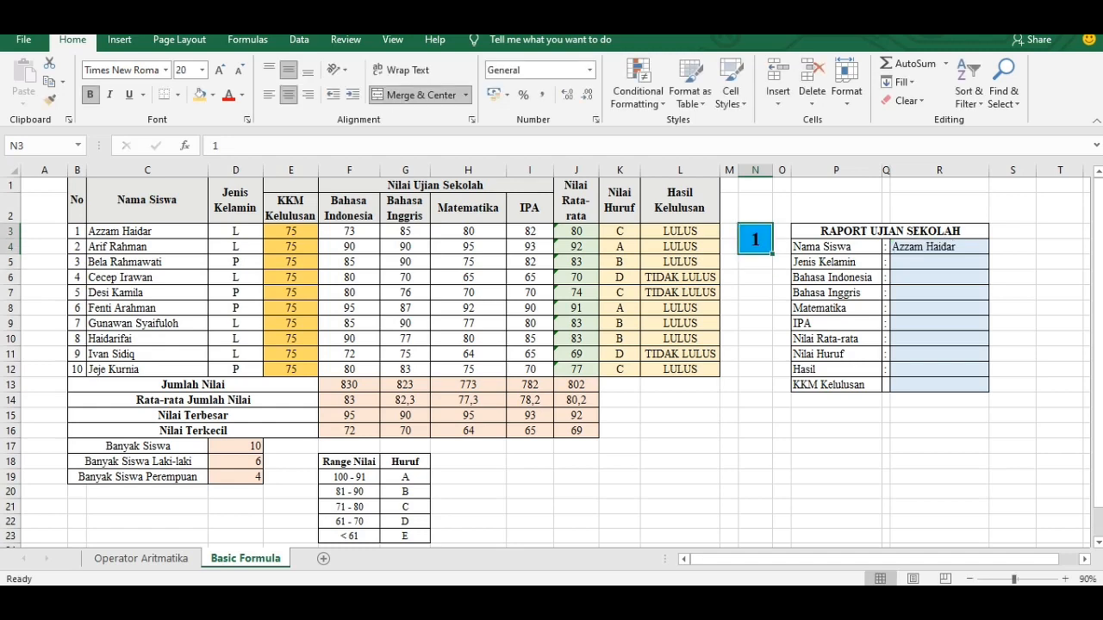
pyautogui.write('3')
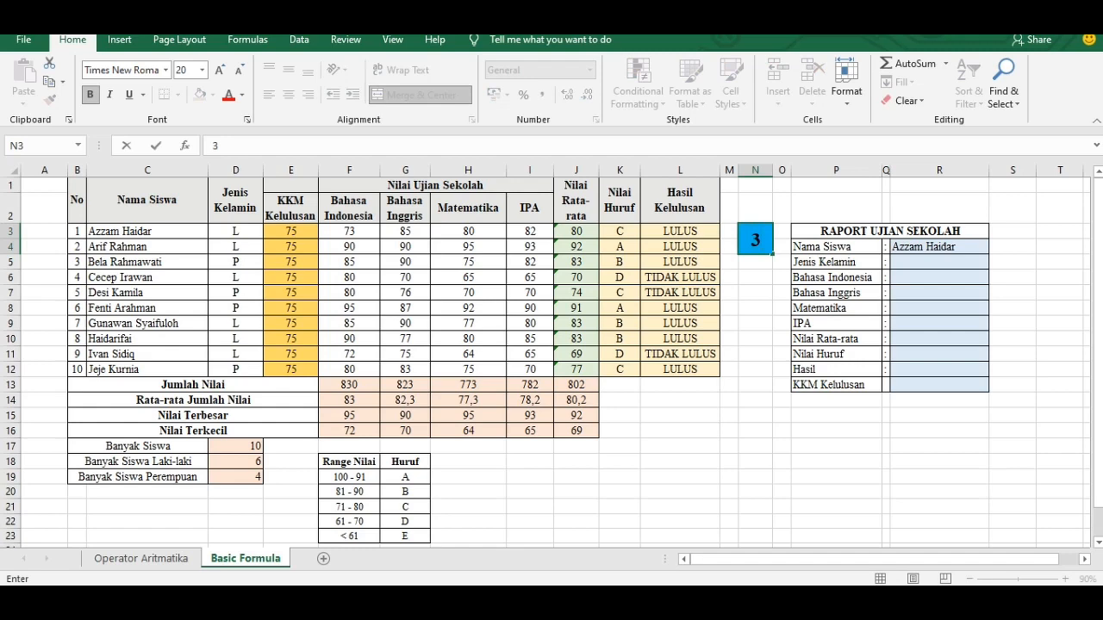
pyautogui.press('Return')
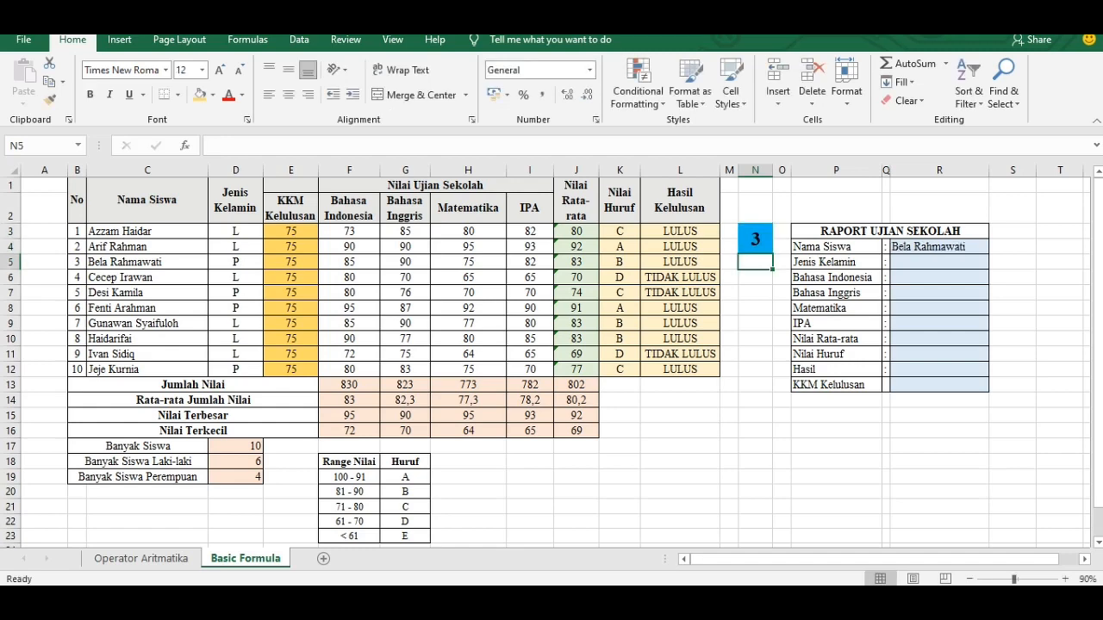
pyautogui.click(755, 239)
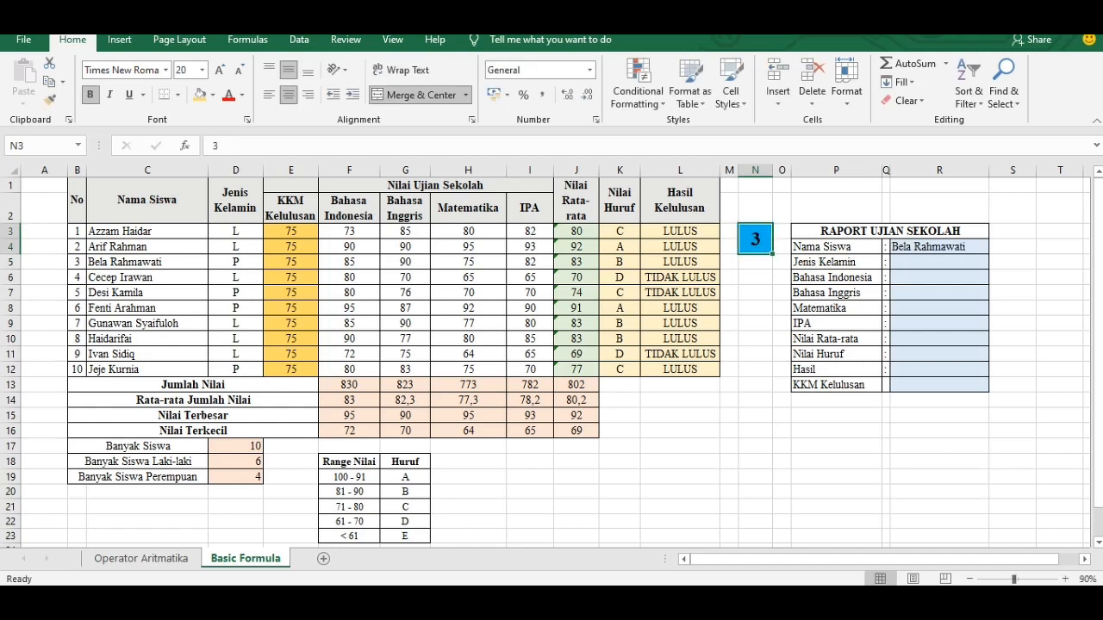
pyautogui.write('6')
pyautogui.press('Return')
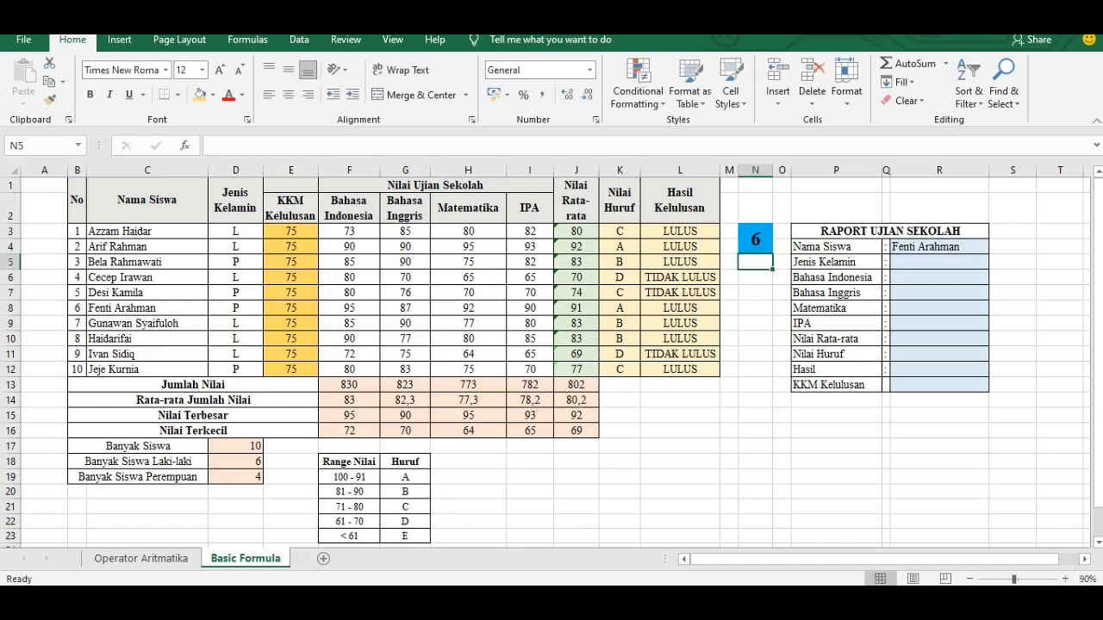
# - Test the lookup with a number outside the student list by entering 11 in N3
pyautogui.click(754, 239)
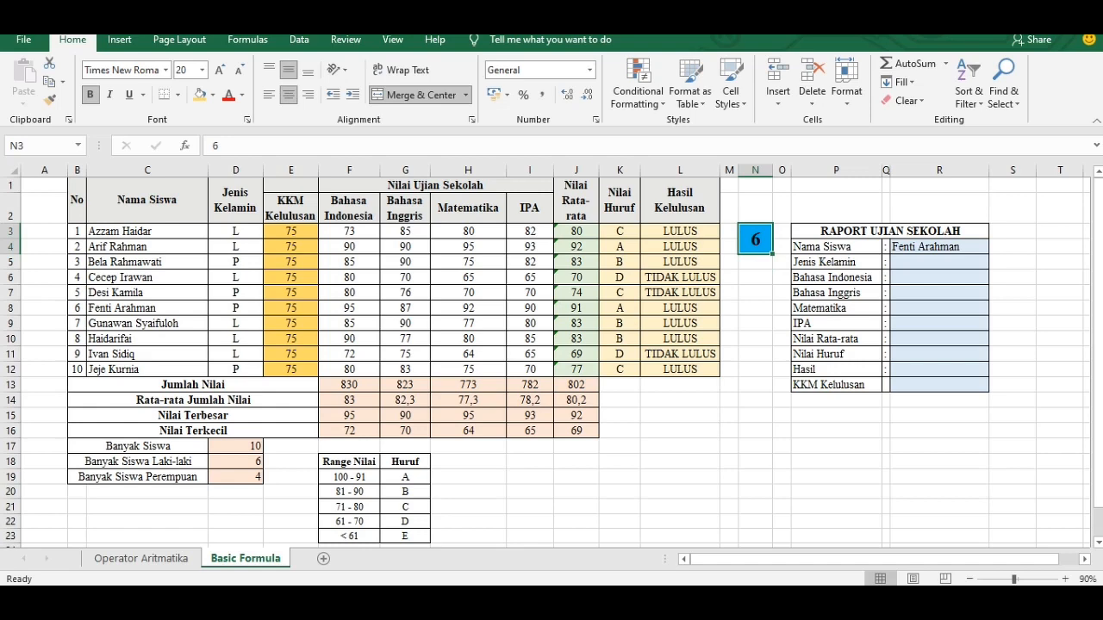
pyautogui.write('11')
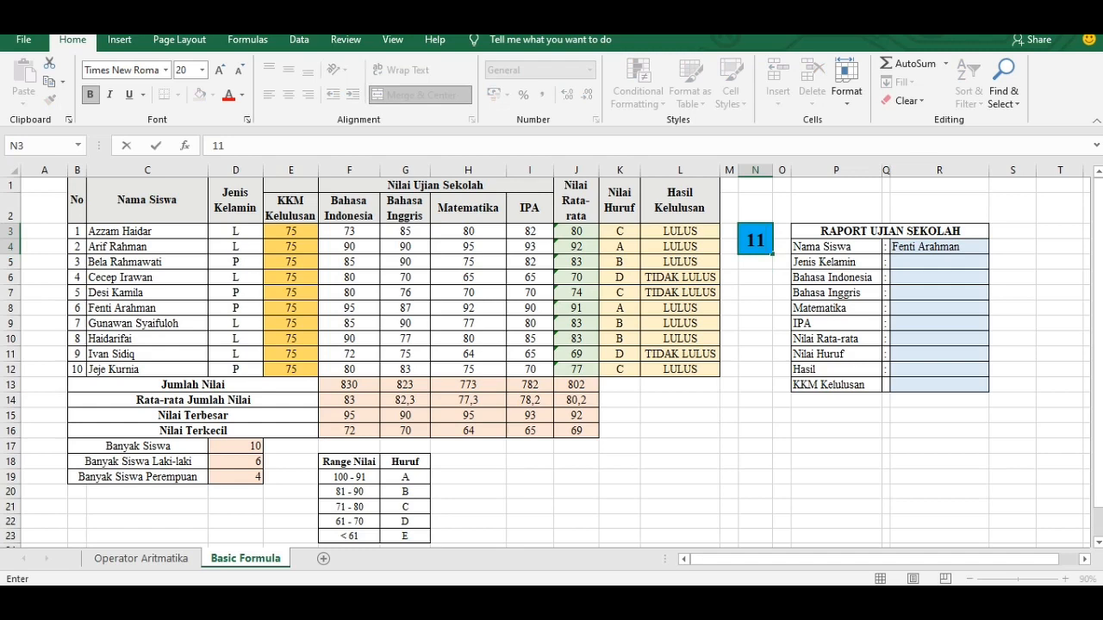
pyautogui.press('Return')
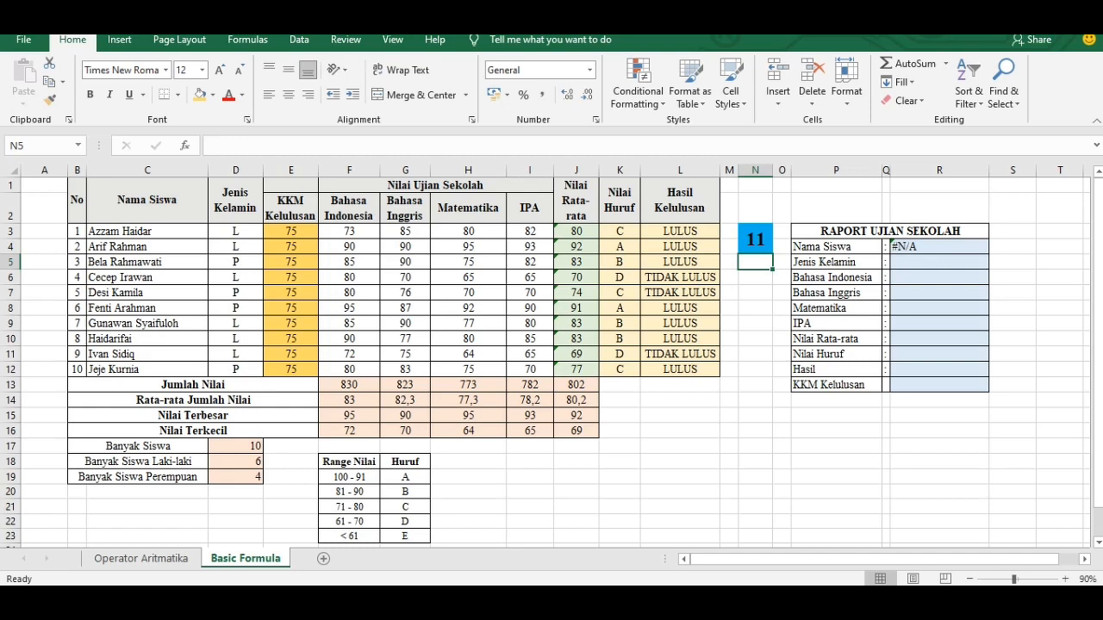
pyautogui.click(1012, 248)
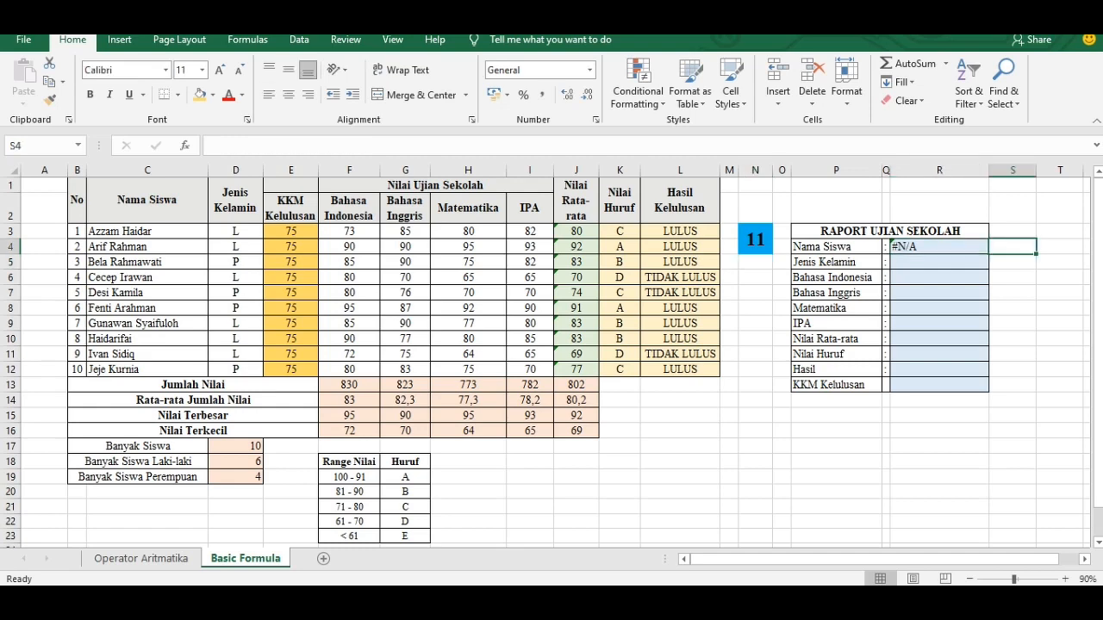
# - Wrap the R4 VLOOKUP in IFERROR with empty text "" as the value if error
pyautogui.click(939, 247)
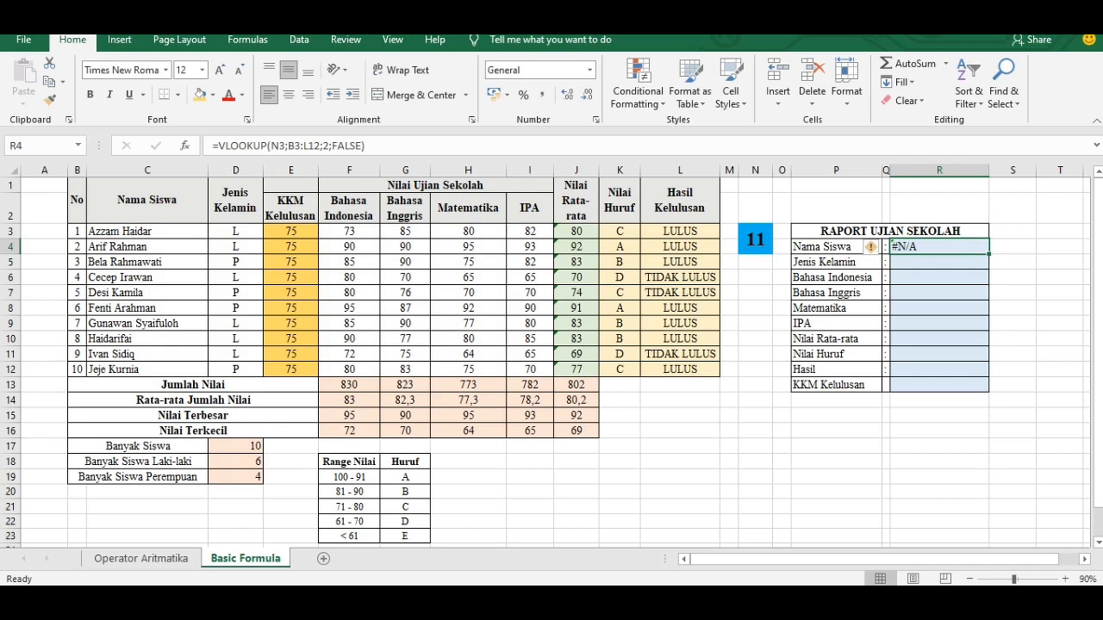
pyautogui.press('F2')
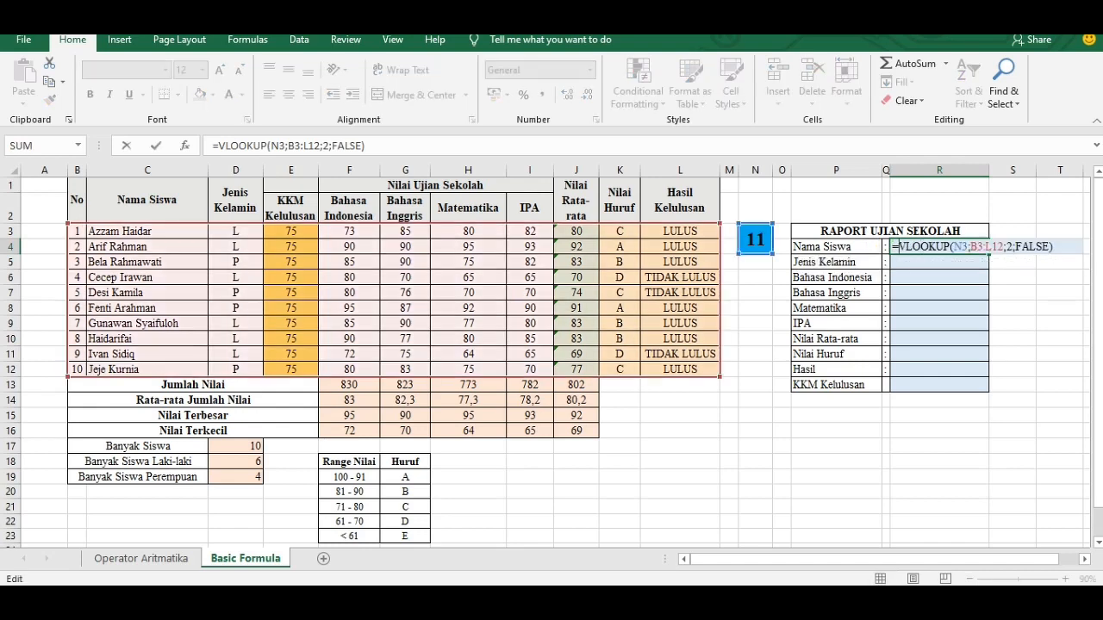
pyautogui.write('IFERROR(')
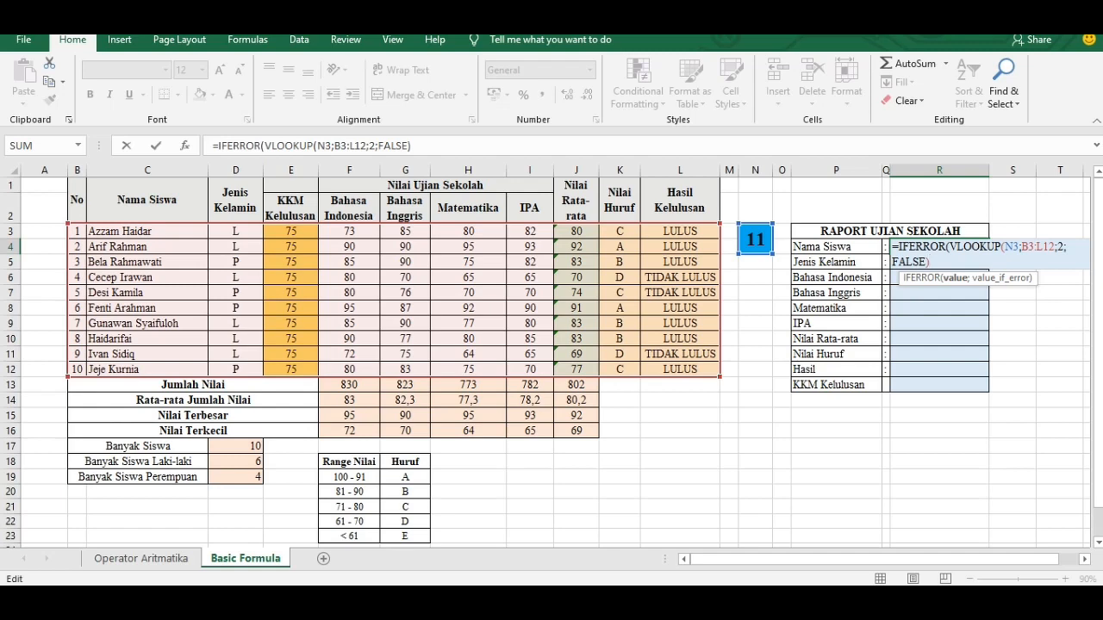
pyautogui.write(';')
pyautogui.write('"")')
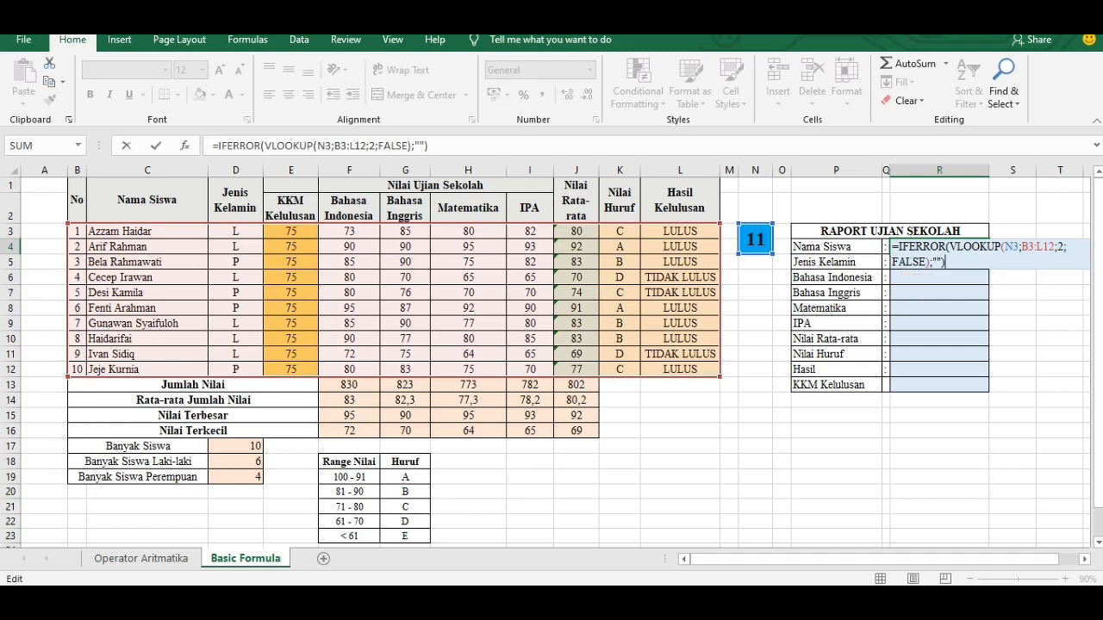
pyautogui.hotkey('ctrl', 'Return')
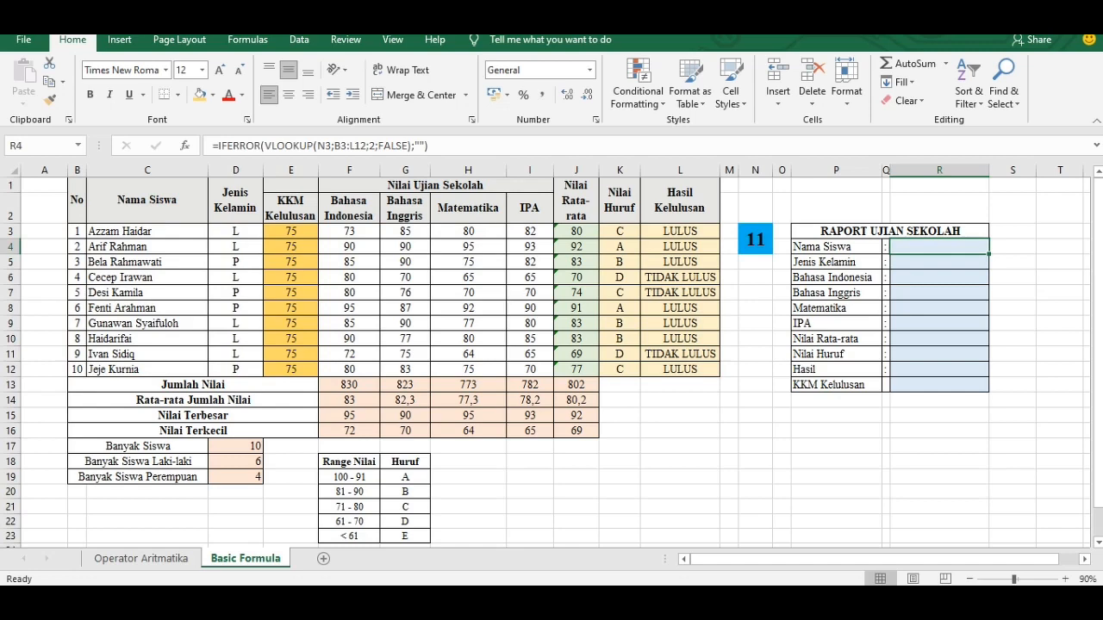
# - Test the revised lookup by entering 14 and 15 in N3, and finally set the student number to 4
pyautogui.click(755, 239)
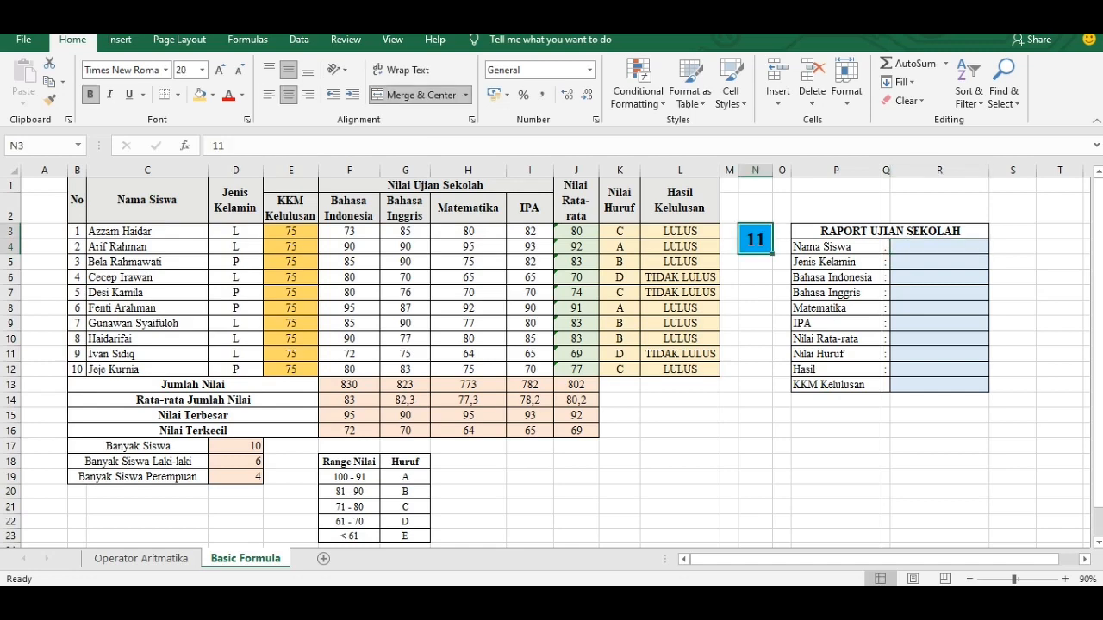
pyautogui.write('14')
pyautogui.hotkey('ctrl', 'Return')
pyautogui.write('15')
pyautogui.hotkey('ctrl', 'Return')
pyautogui.write('4')
pyautogui.press('Return')
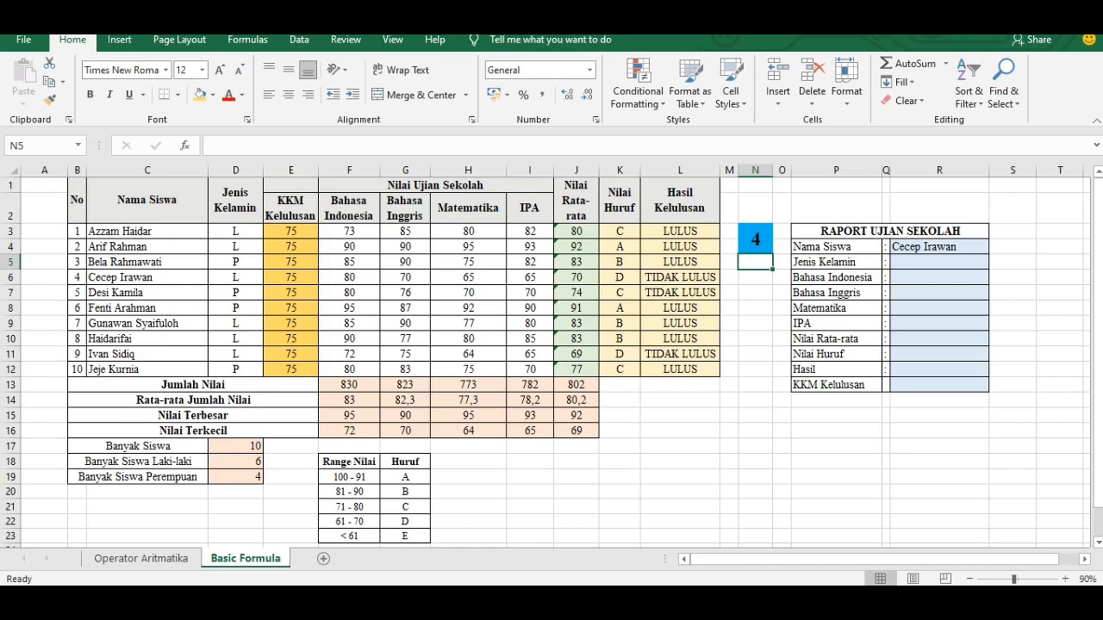
# - Enter =IFERROR(VLOOKUP(N3;B3:L12;3;FALSE);"") in R5 to look up Jenis Kelamin
pyautogui.click(939, 262)
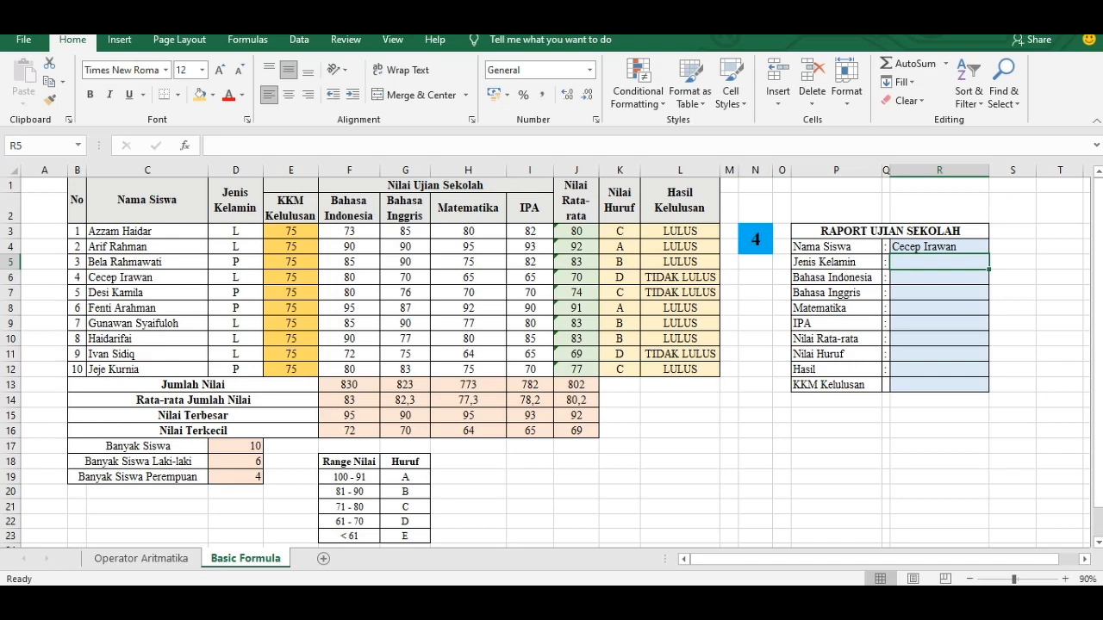
pyautogui.write('=IFERRO')
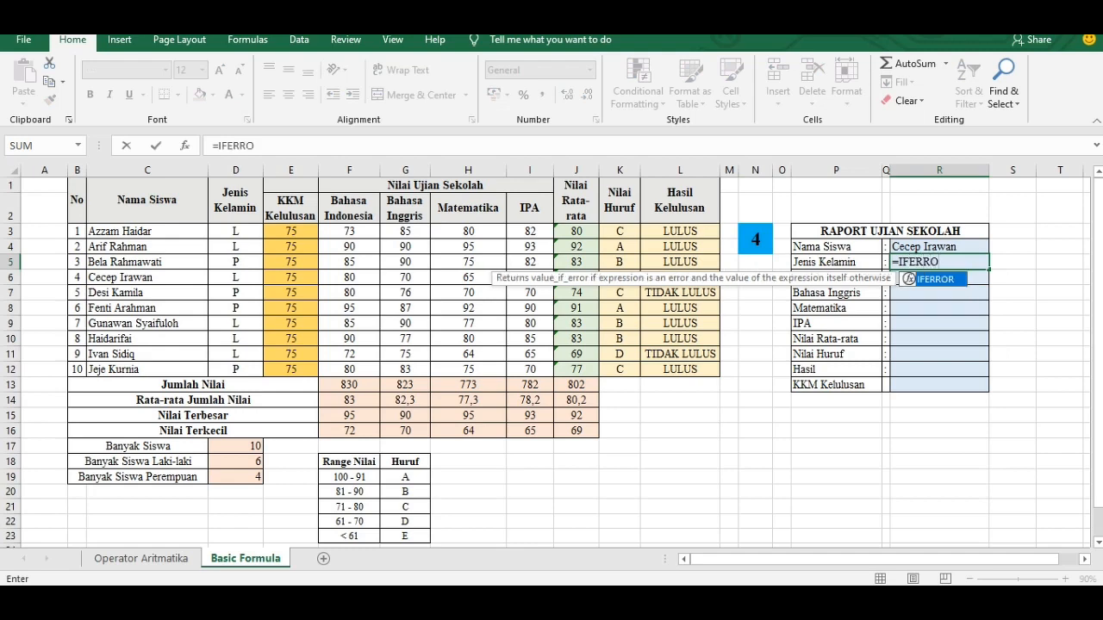
pyautogui.write('R(')
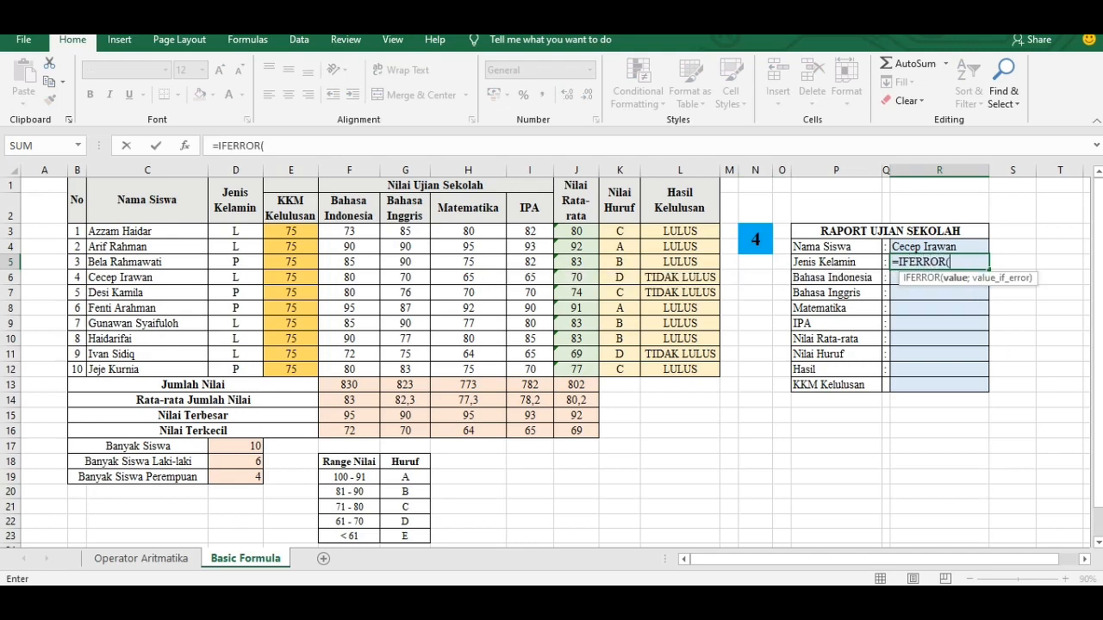
pyautogui.write('VLOOKUPU')
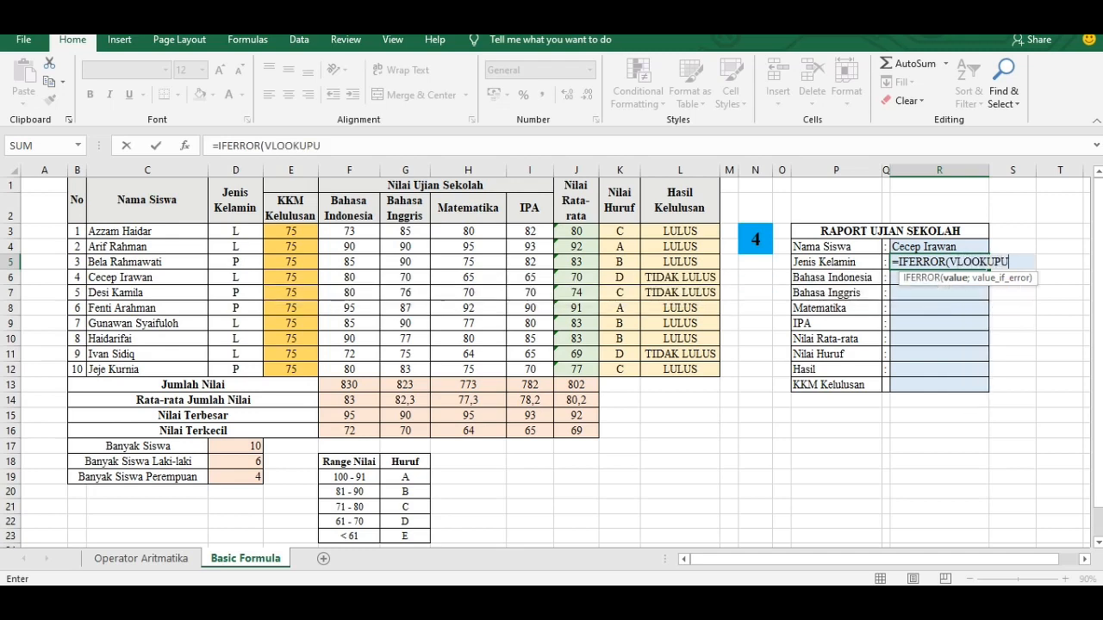
pyautogui.press('BackSpace')
pyautogui.write('(')
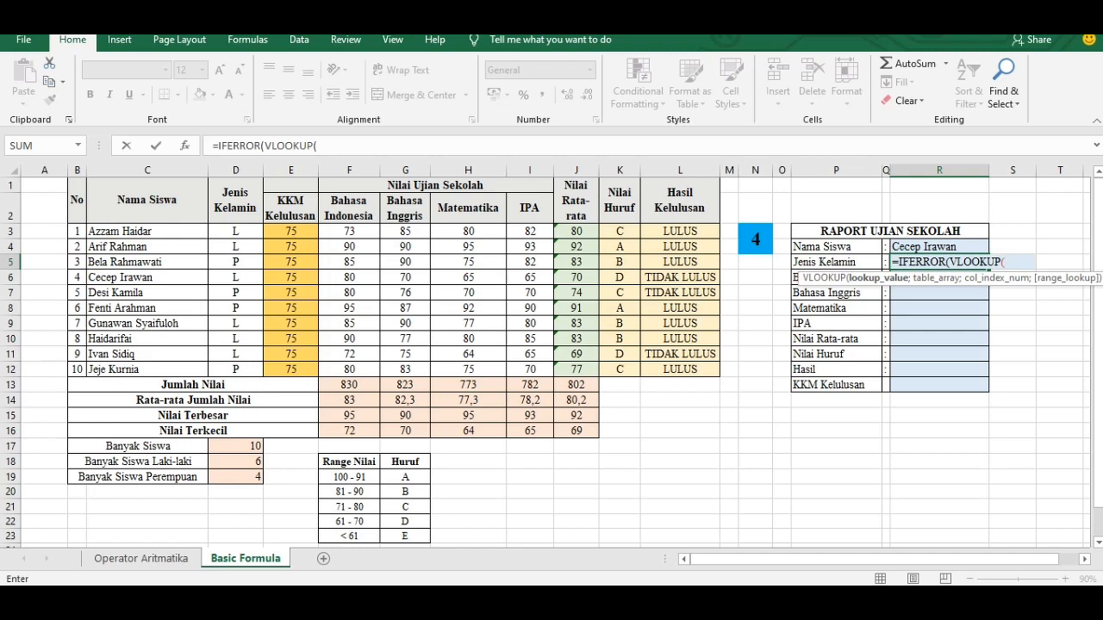
pyautogui.click(756, 239)
pyautogui.write(';')
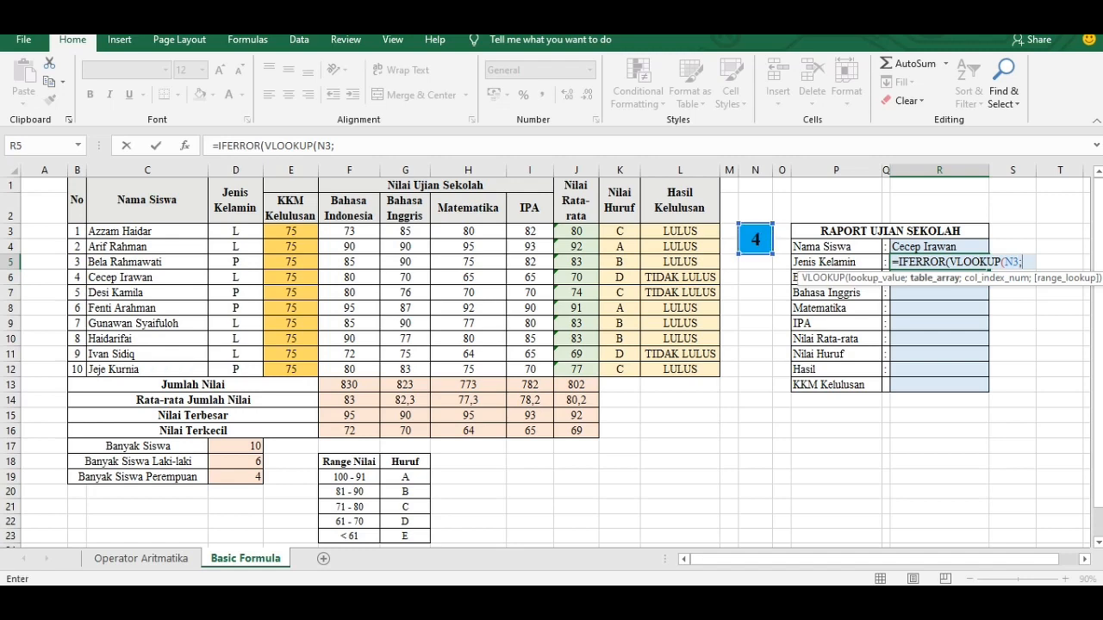
pyautogui.moveTo(78, 231); pyautogui.dragTo(711, 370)
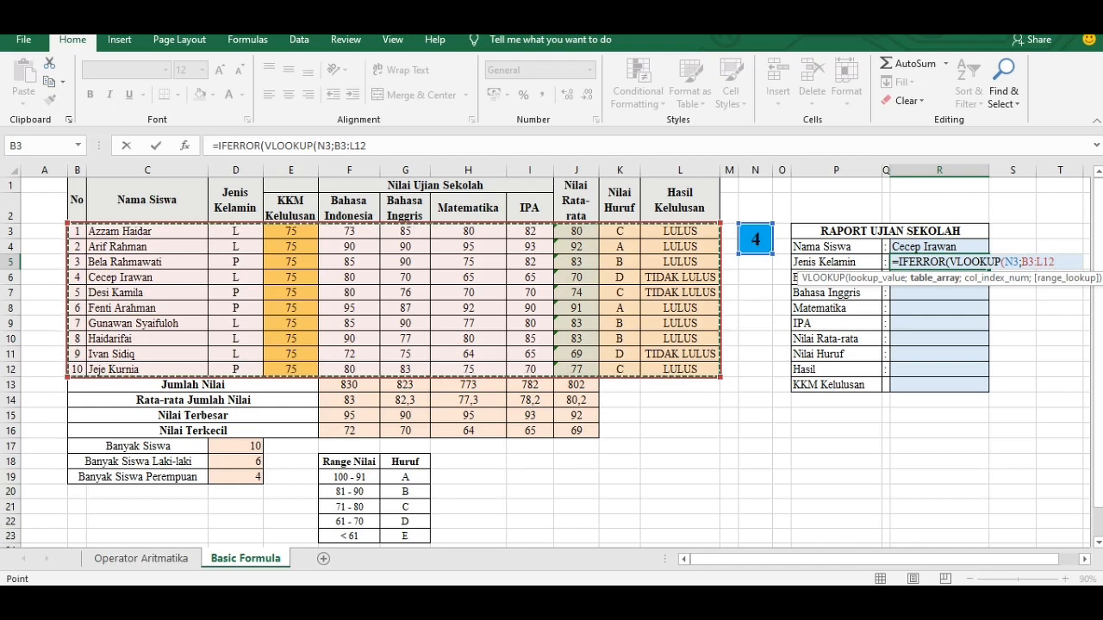
pyautogui.write(';')
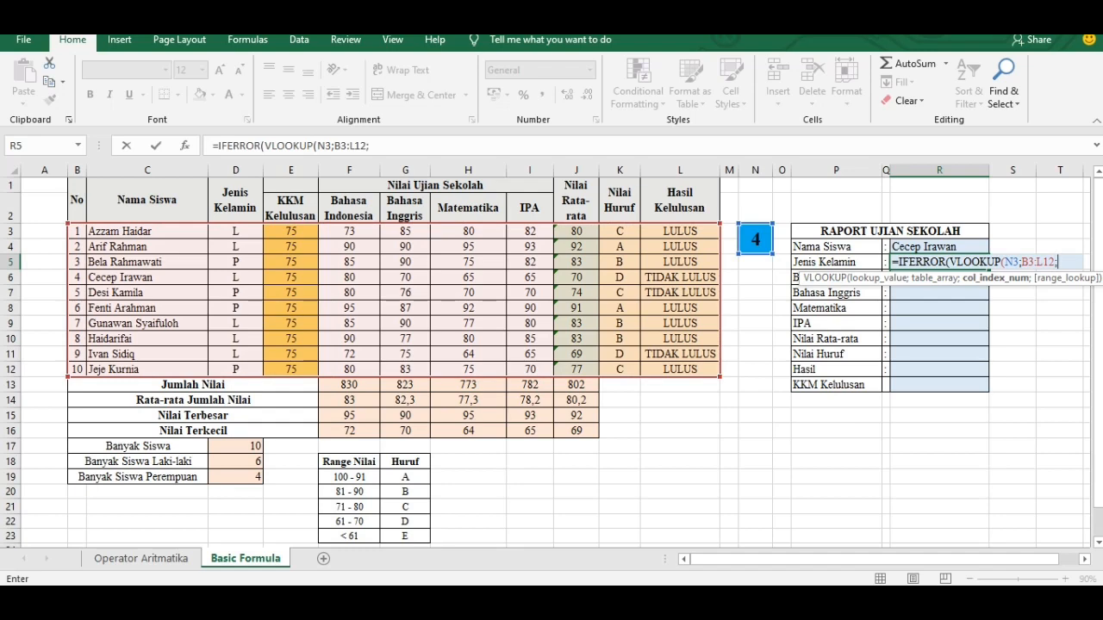
pyautogui.write('3;')
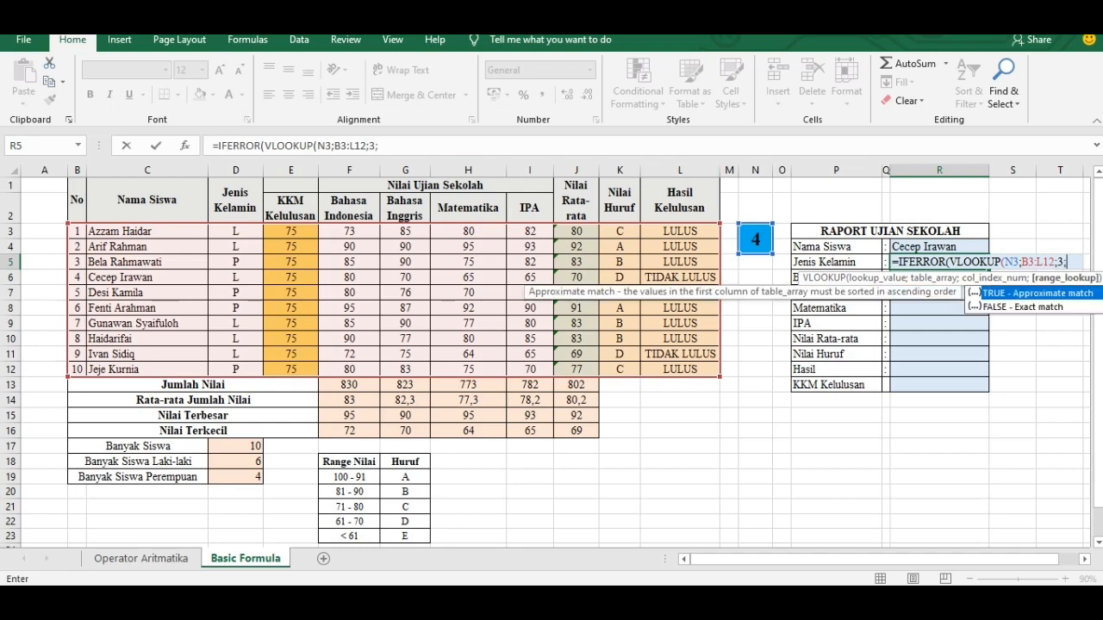
pyautogui.write('FALSE')
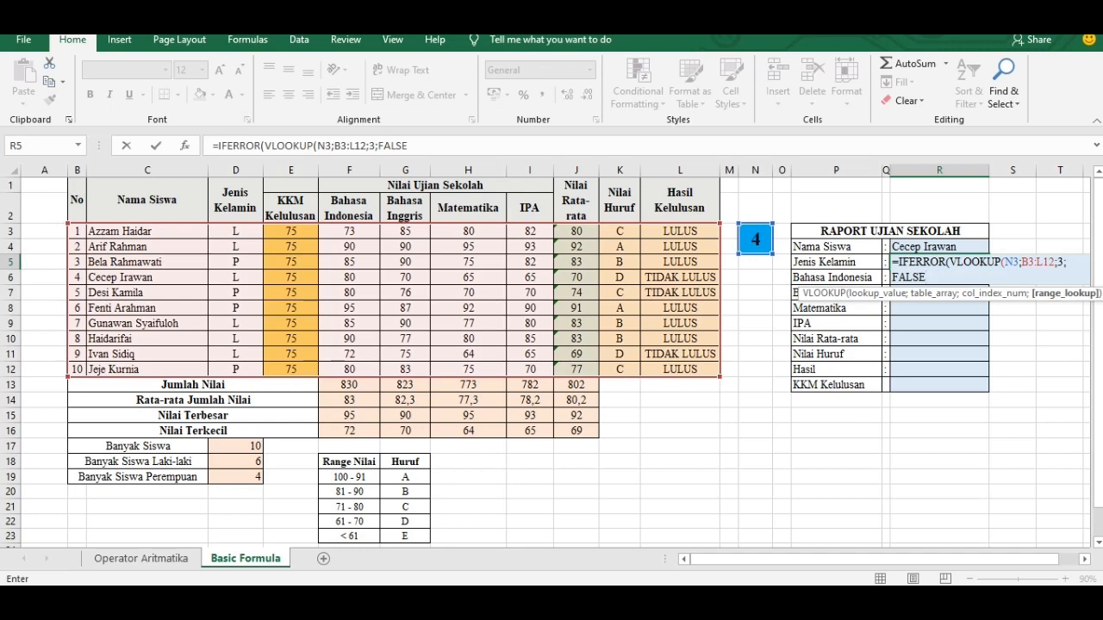
pyautogui.write(')')
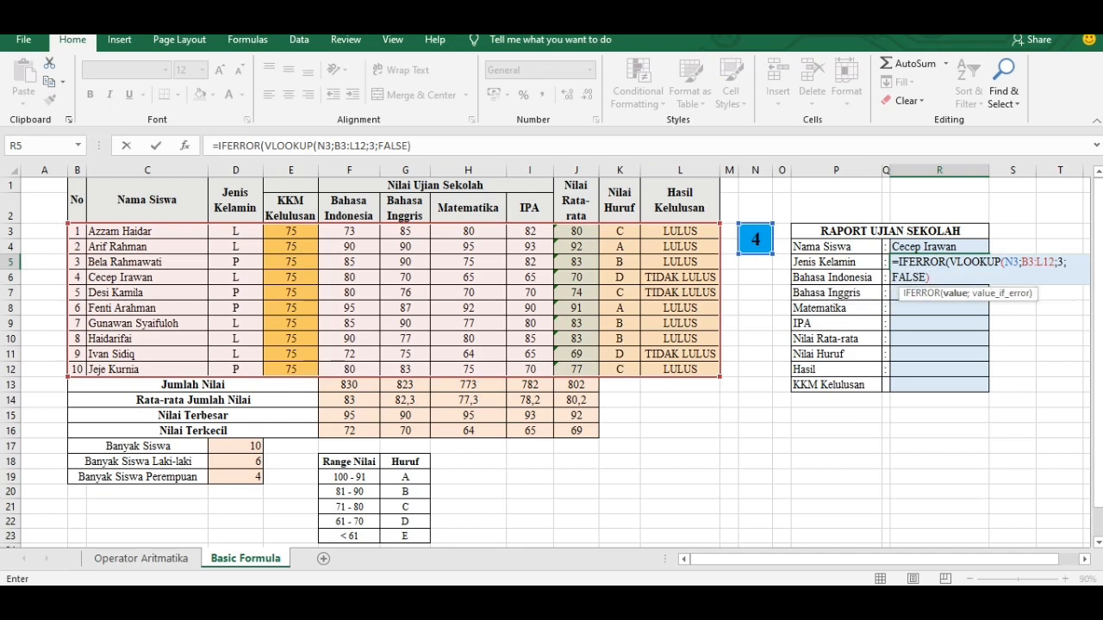
pyautogui.write(';""')
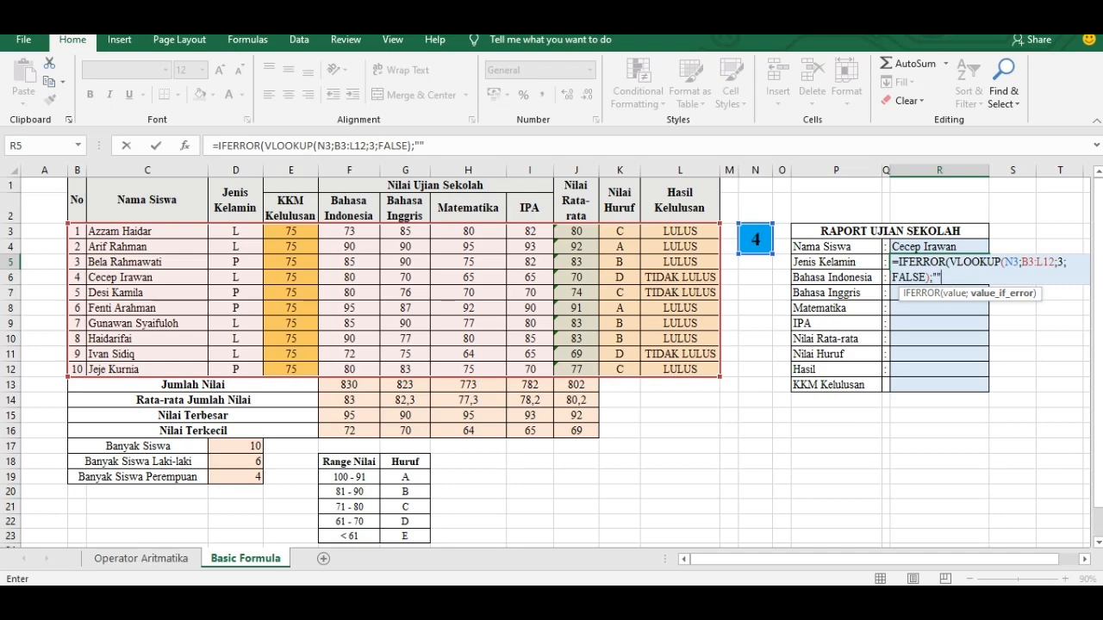
pyautogui.write(')')
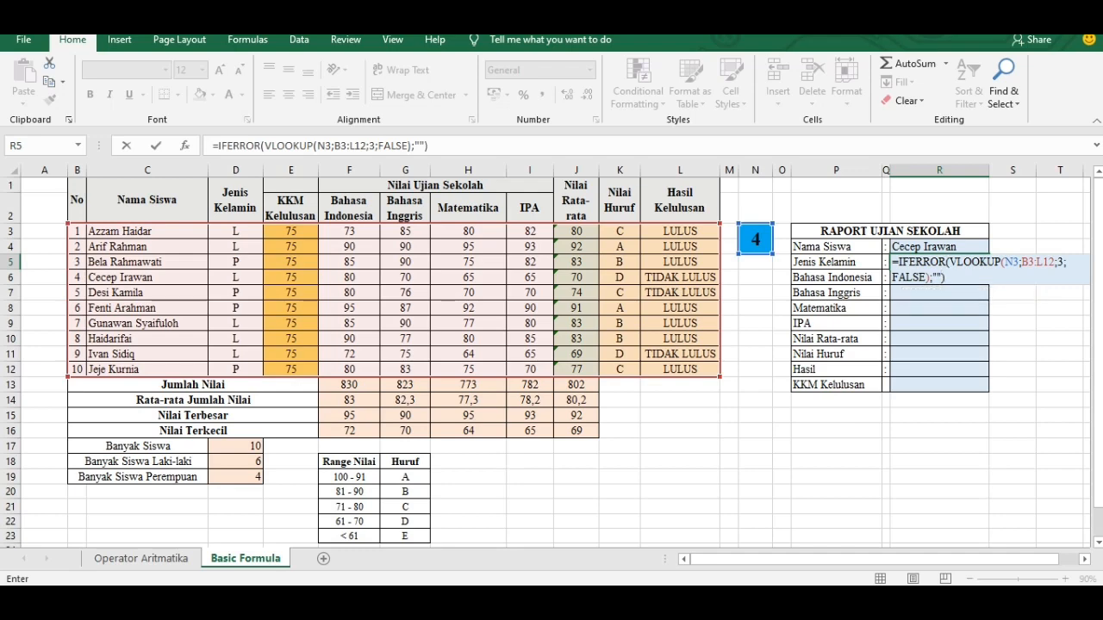
pyautogui.press('Return')
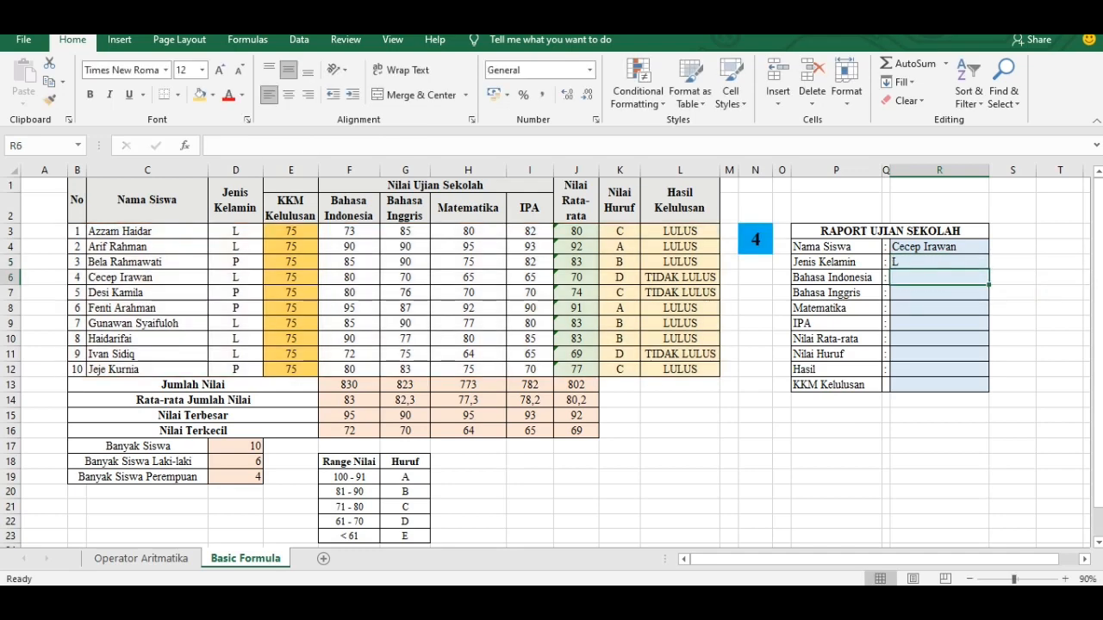
# - Make the N3 and B3:L12 references in the R5 formula absolute and fill the formula down through R13
pyautogui.click(939, 262)
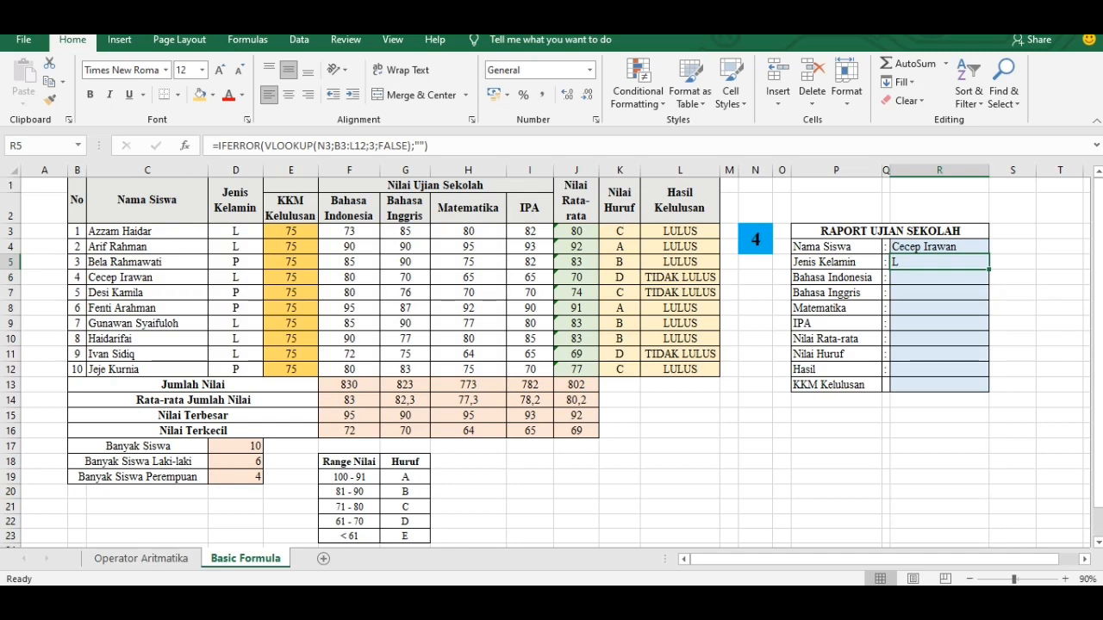
pyautogui.doubleClick(956, 262)
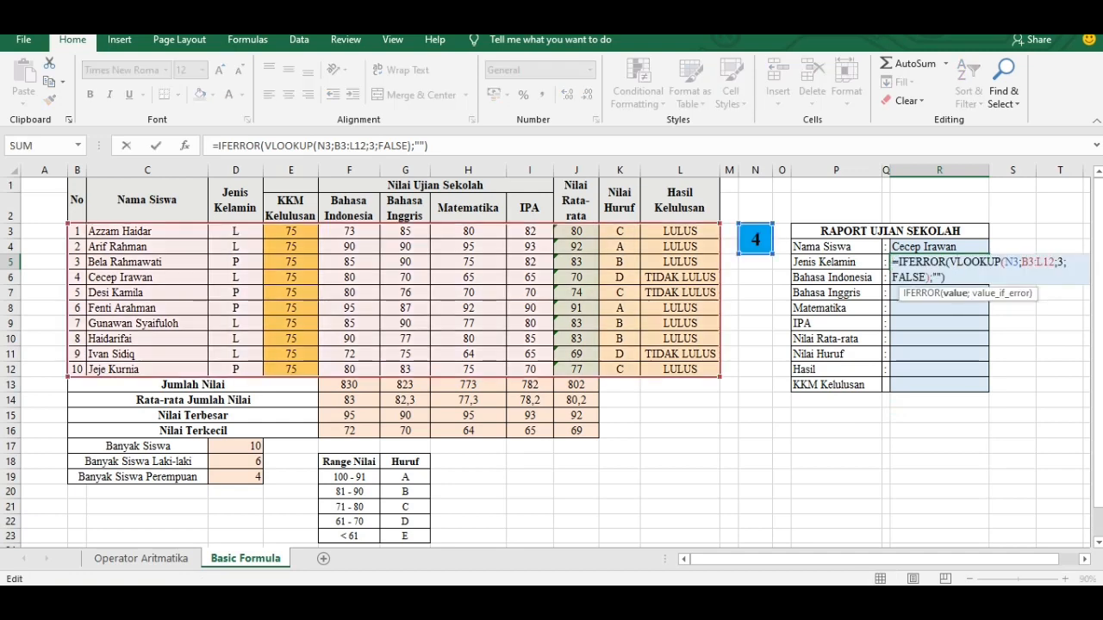
pyautogui.click(1013, 261)
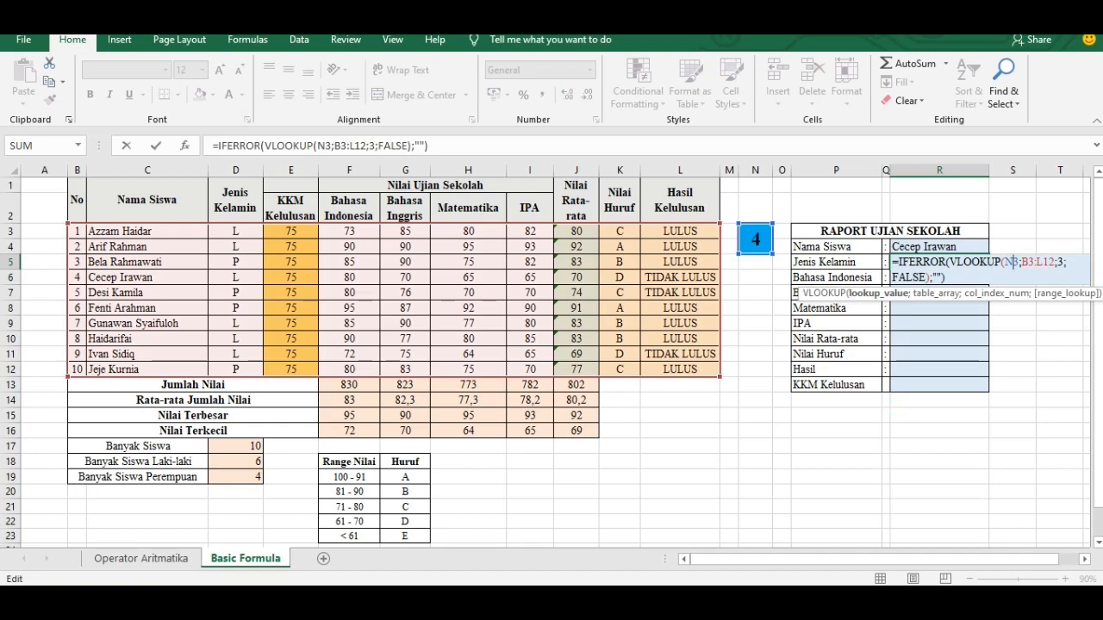
pyautogui.press('F4')
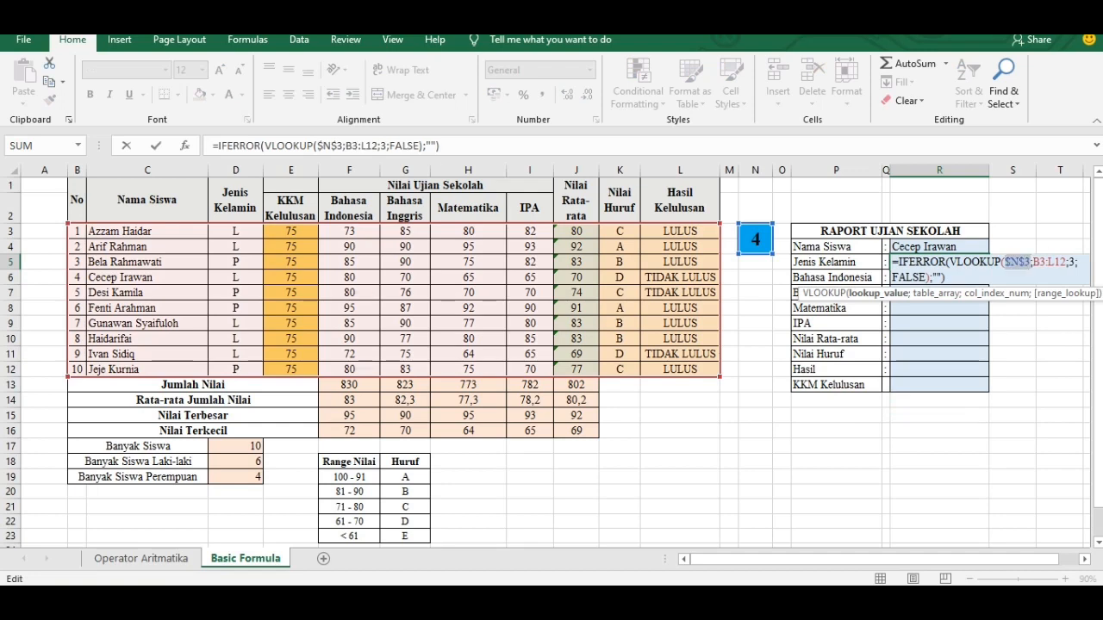
pyautogui.press('Right')
pyautogui.press('Right')
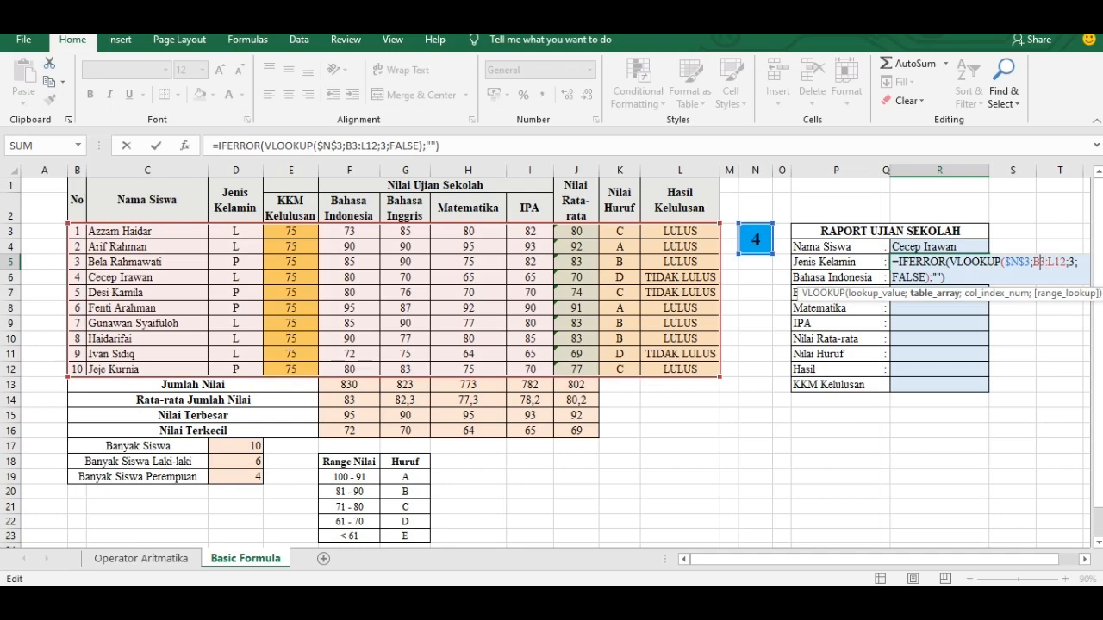
pyautogui.press('F4')
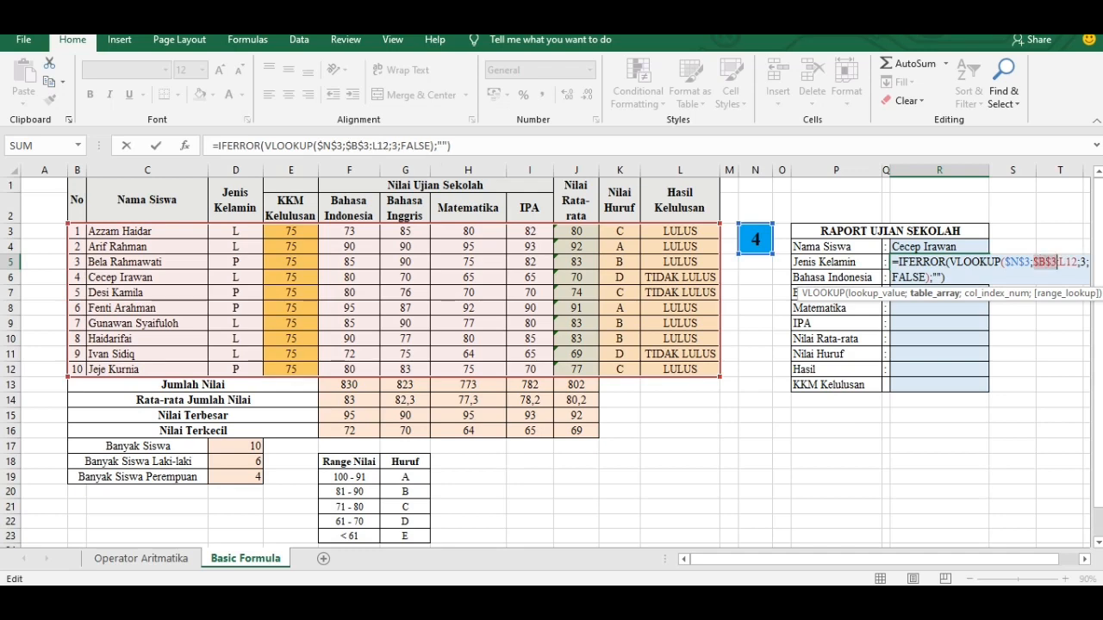
pyautogui.press('Right')
pyautogui.press('F4')
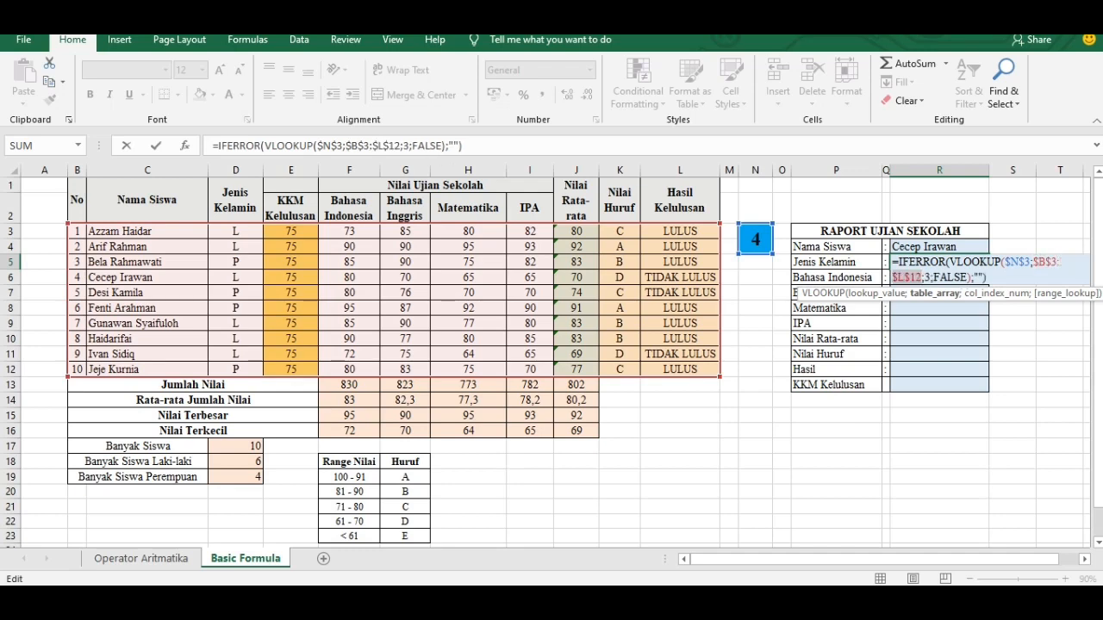
pyautogui.press('Return')
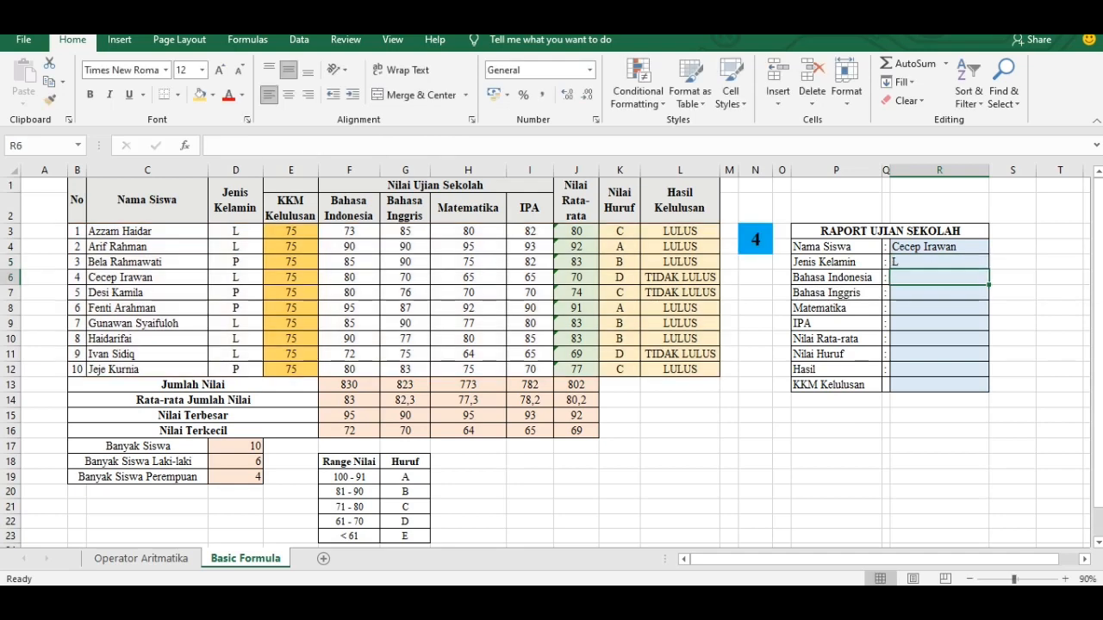
pyautogui.press('Up')
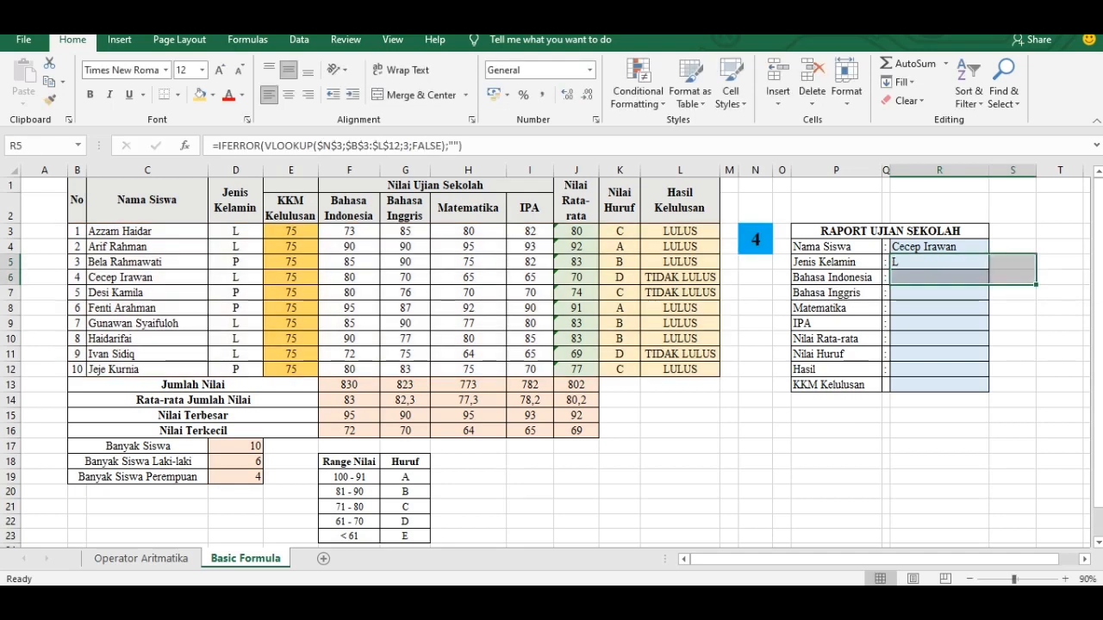
pyautogui.moveTo(989, 268); pyautogui.dragTo(989, 391)
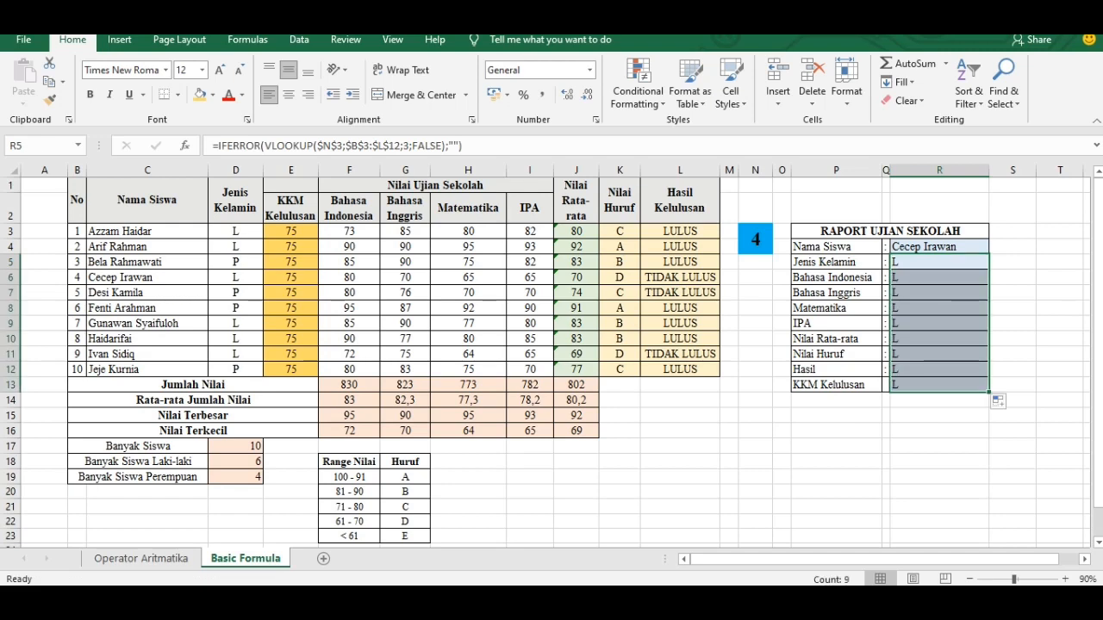
# - Set the VLOOKUP column index in the Bahasa Indonesia formula (R6) to 5
pyautogui.click(939, 276)
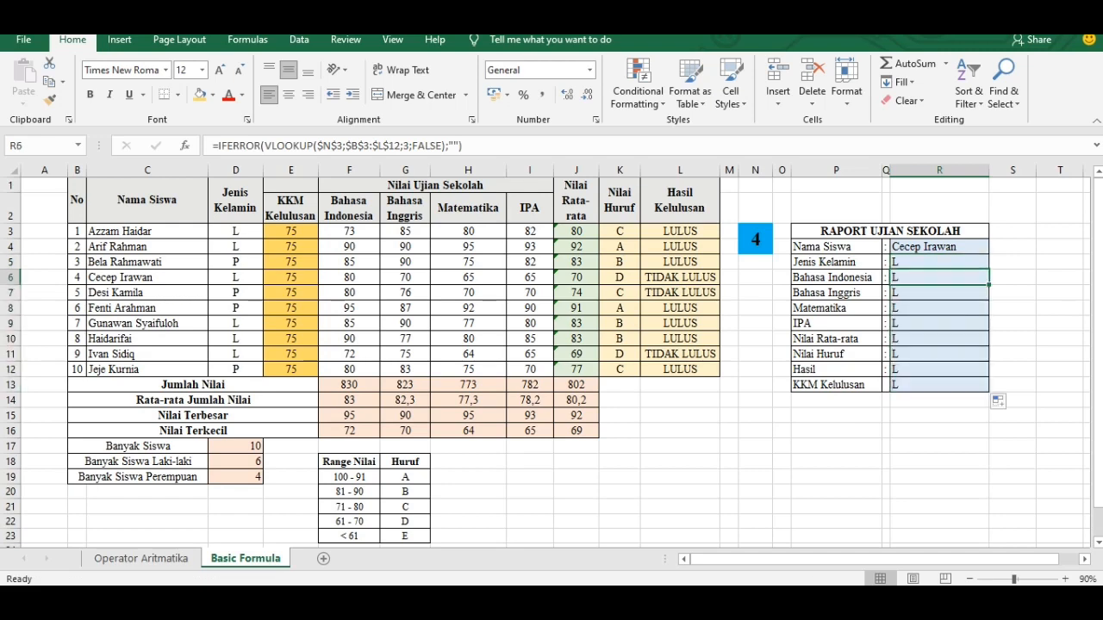
pyautogui.press('F2')
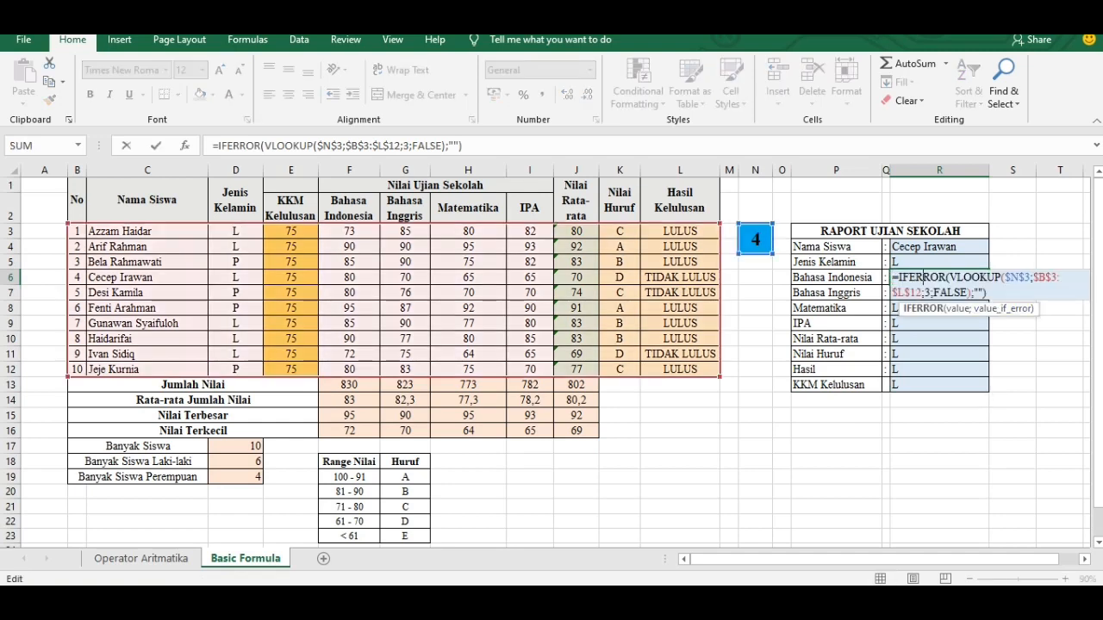
pyautogui.click(930, 293)
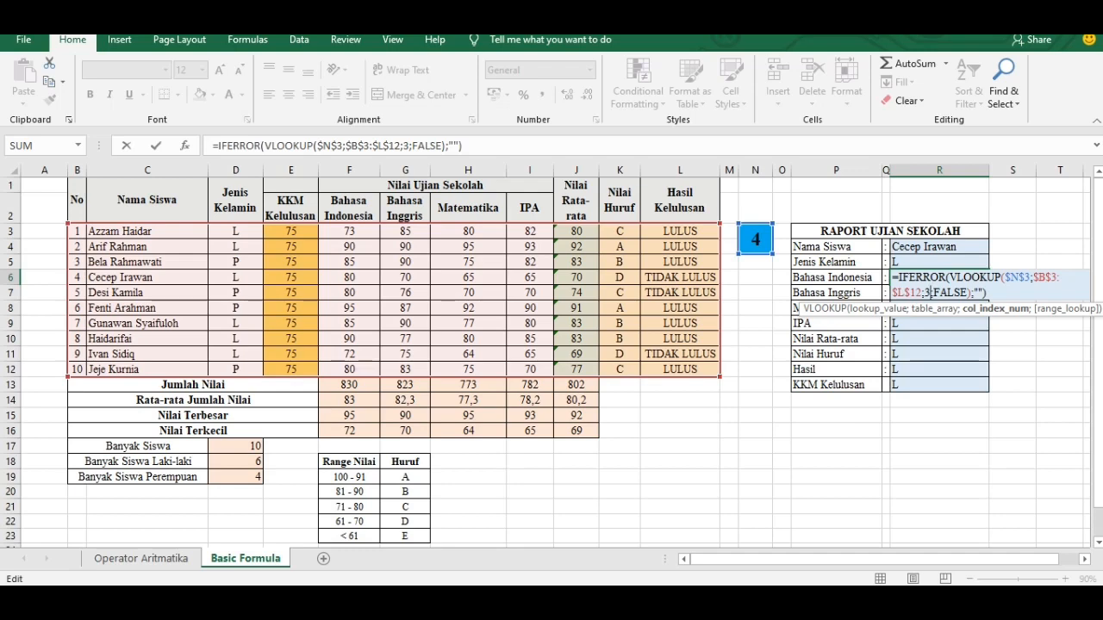
pyautogui.press('BackSpace')
pyautogui.write('5')
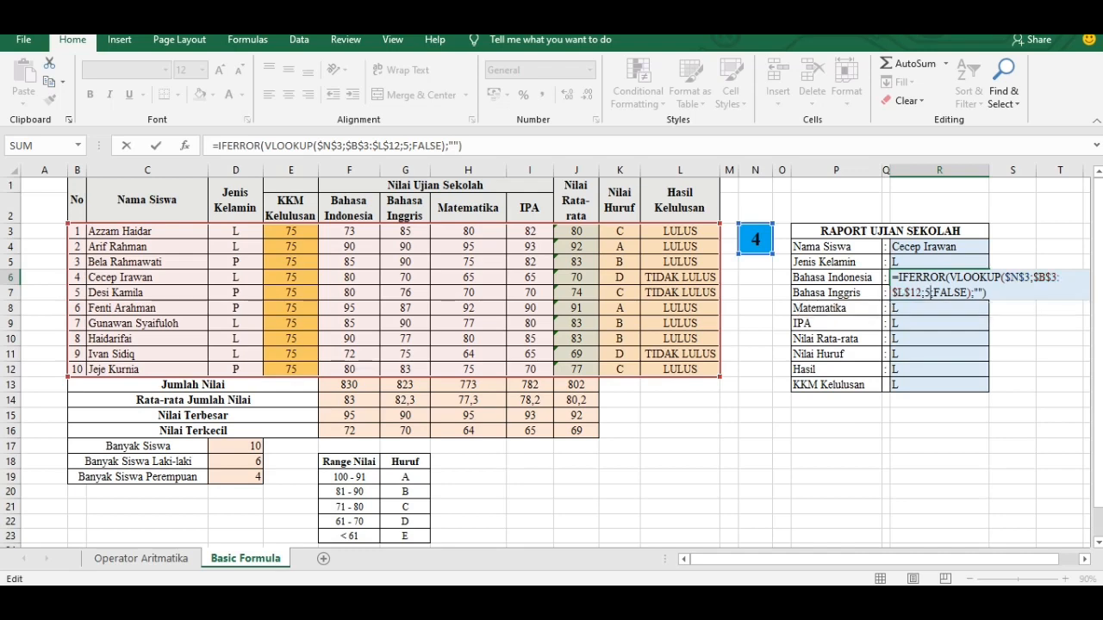
pyautogui.press('Return')
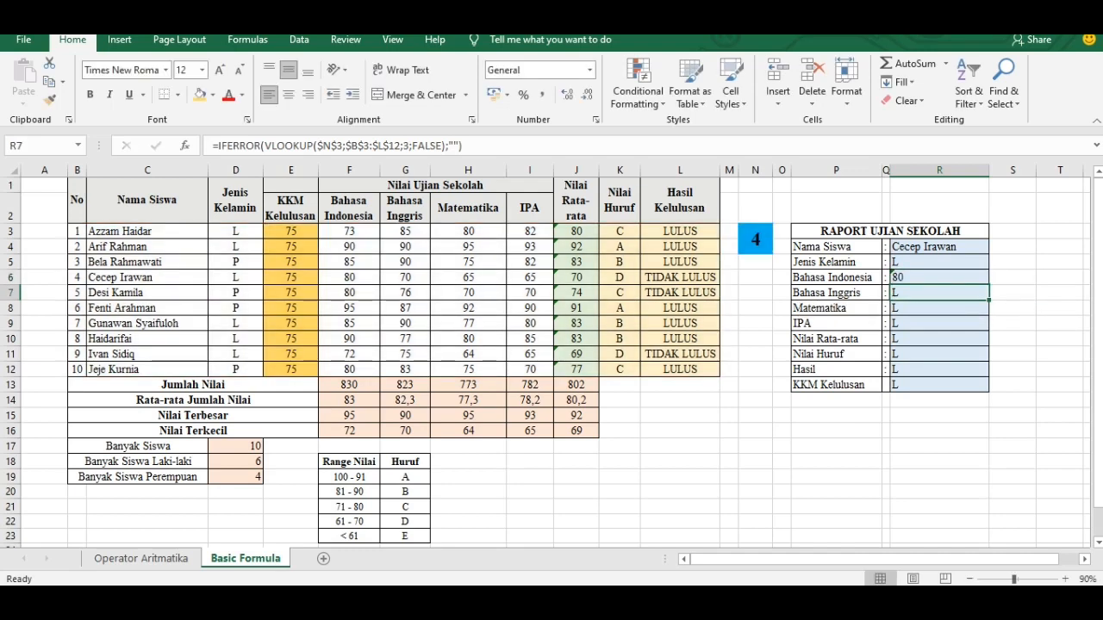
# - Set the VLOOKUP column index in the Bahasa Inggris formula (R7) to 6
pyautogui.press('F2')
pyautogui.press('Left')
pyautogui.press('Left')
pyautogui.press('Left')
pyautogui.press('Left')
pyautogui.press('Left')
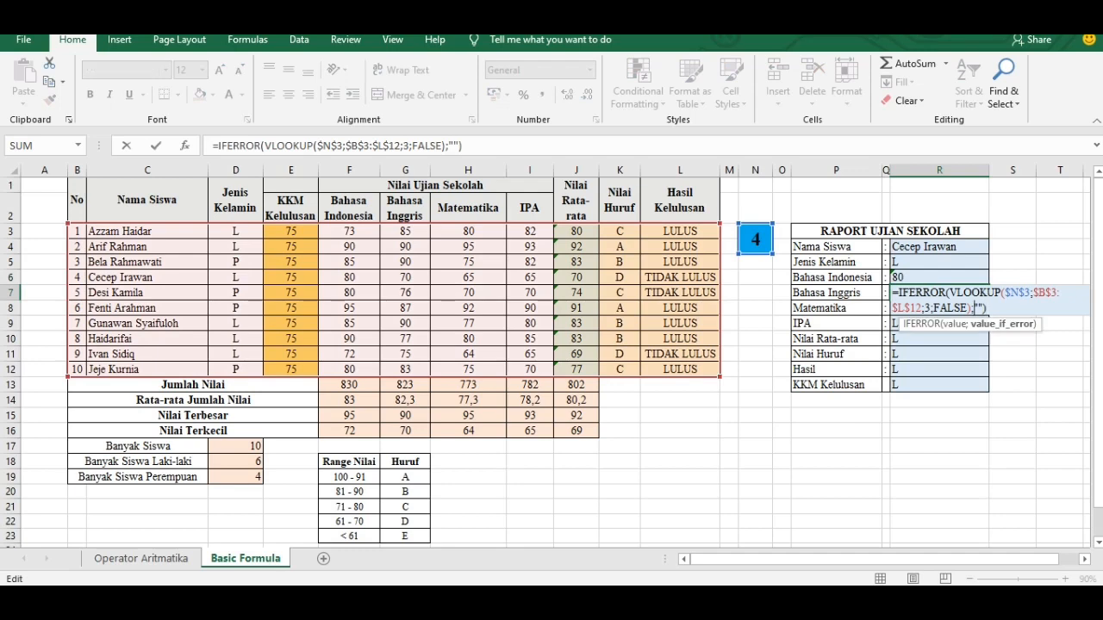
pyautogui.press('Left')
pyautogui.press('Left')
pyautogui.press('BackSpace')
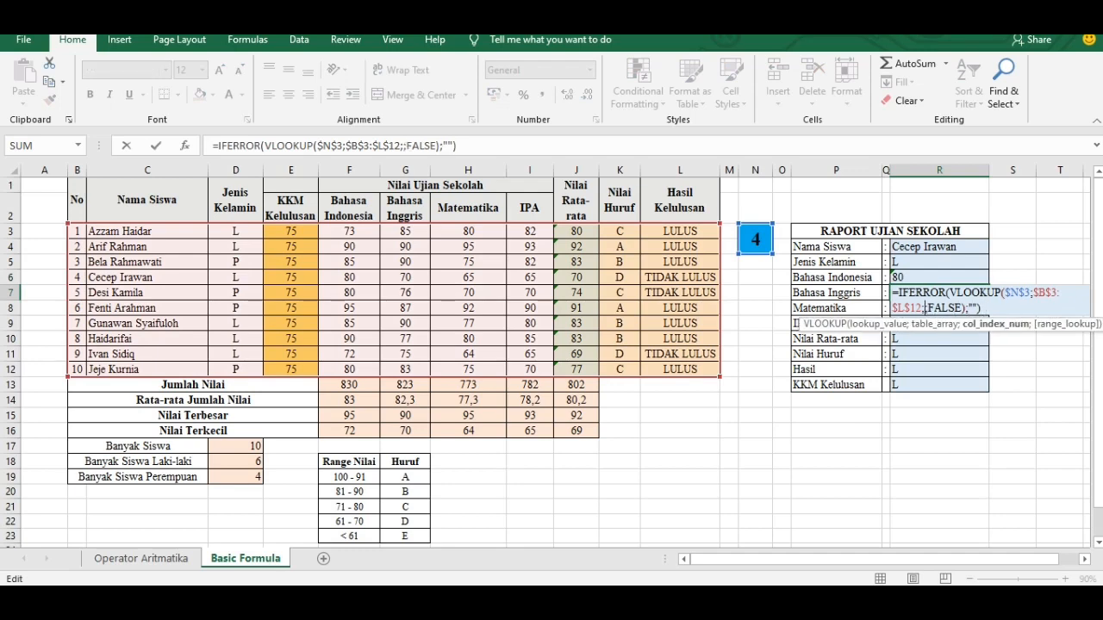
pyautogui.write('6')
pyautogui.hotkey('ctrl', 'Return')
pyautogui.press('Return')
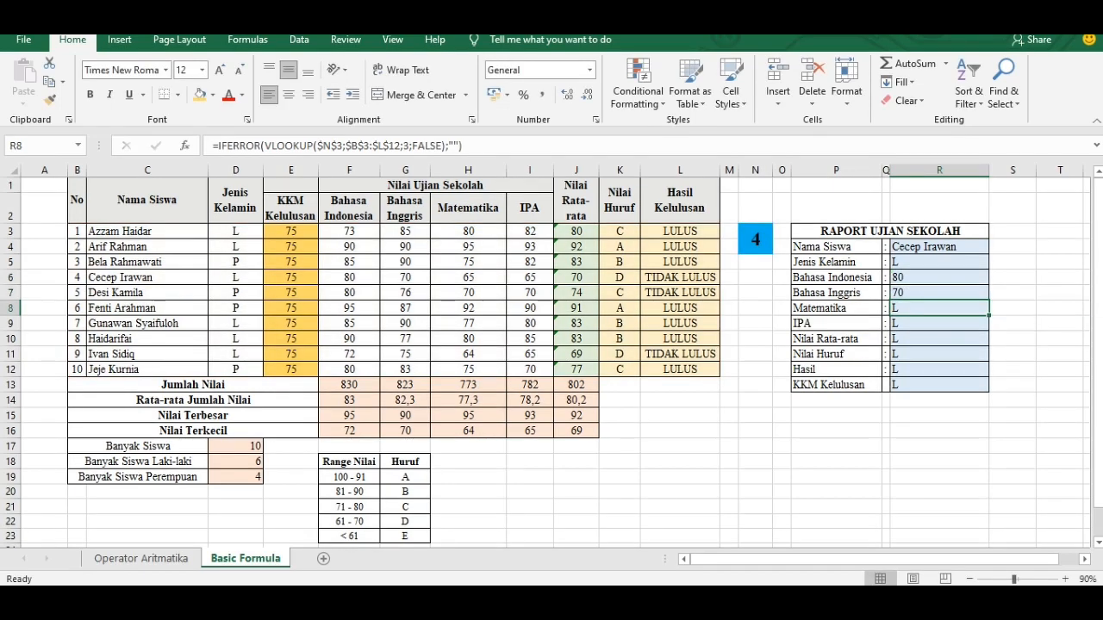
# - Set the VLOOKUP column index in the Matematika formula (R8) to 7
pyautogui.press('F2')
pyautogui.press('Left')
pyautogui.press('Left')
pyautogui.press('Left')
pyautogui.press('Left')
pyautogui.press('Left')
pyautogui.press('Left')
pyautogui.press('Left')
pyautogui.press('Left')
pyautogui.press('Left')
pyautogui.press('Left')
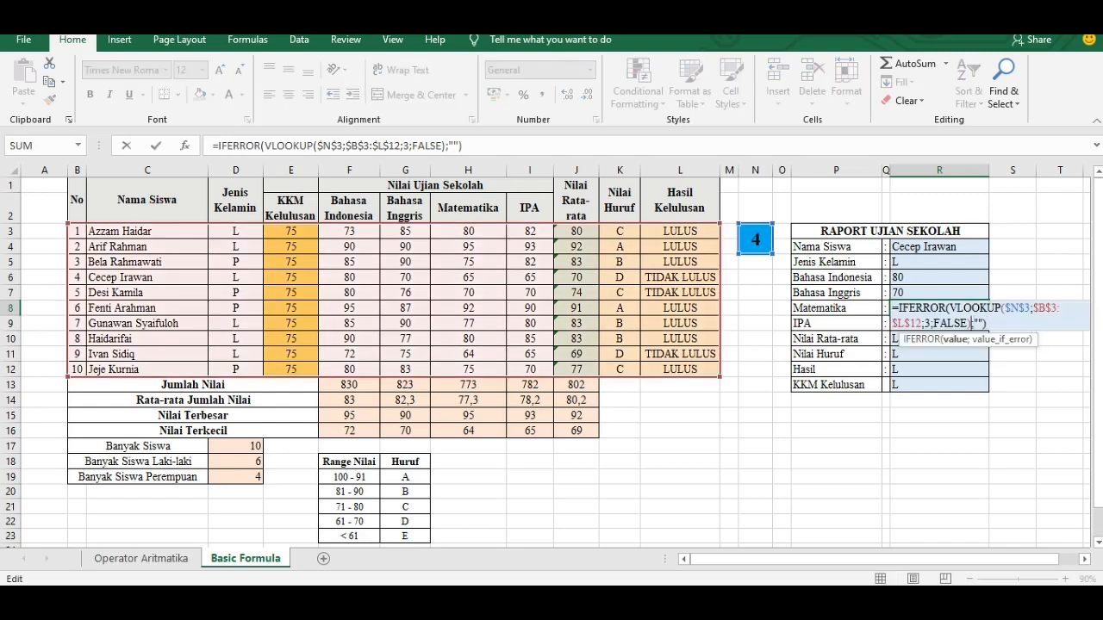
pyautogui.press('Left')
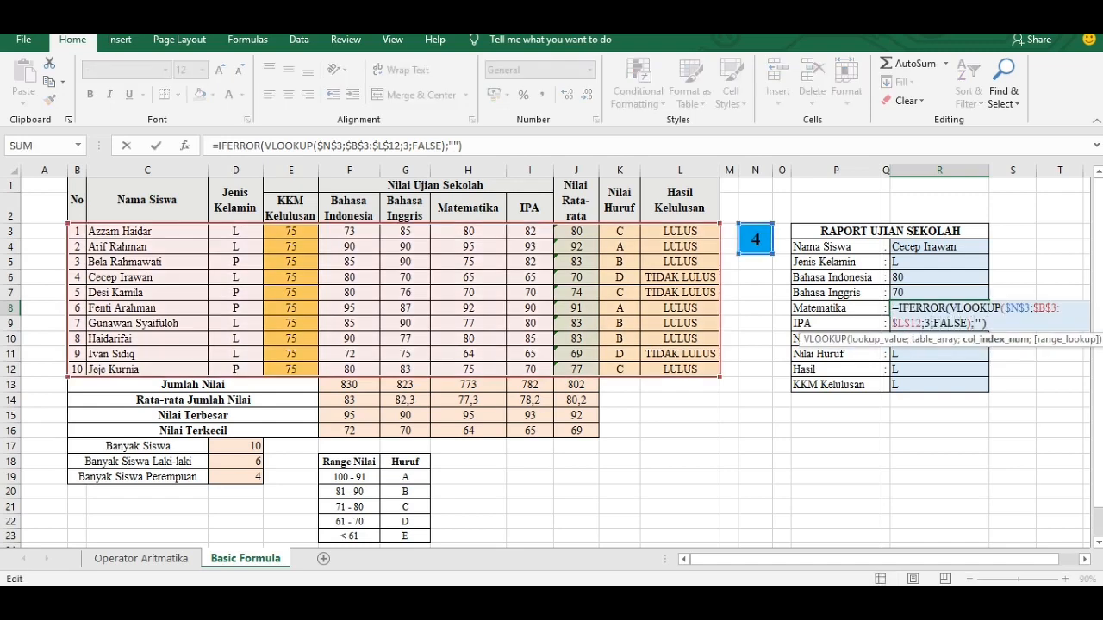
pyautogui.press('BackSpace')
pyautogui.write('7')
pyautogui.press('Return')
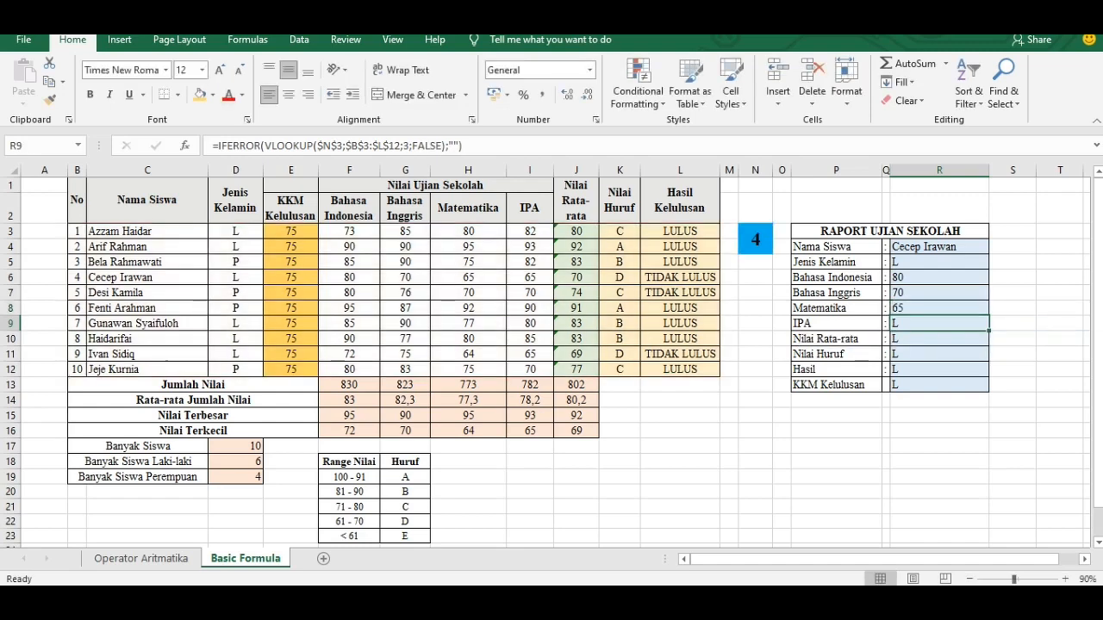
# - Set the VLOOKUP column index in the IPA formula (R9) to 8
pyautogui.press('F2')
pyautogui.press('Left')
pyautogui.press('Left')
pyautogui.press('Left')
pyautogui.press('Left')
pyautogui.press('Left')
pyautogui.press('Left')
pyautogui.press('Left')
pyautogui.press('Left')
pyautogui.press('Left')
pyautogui.press('Left')
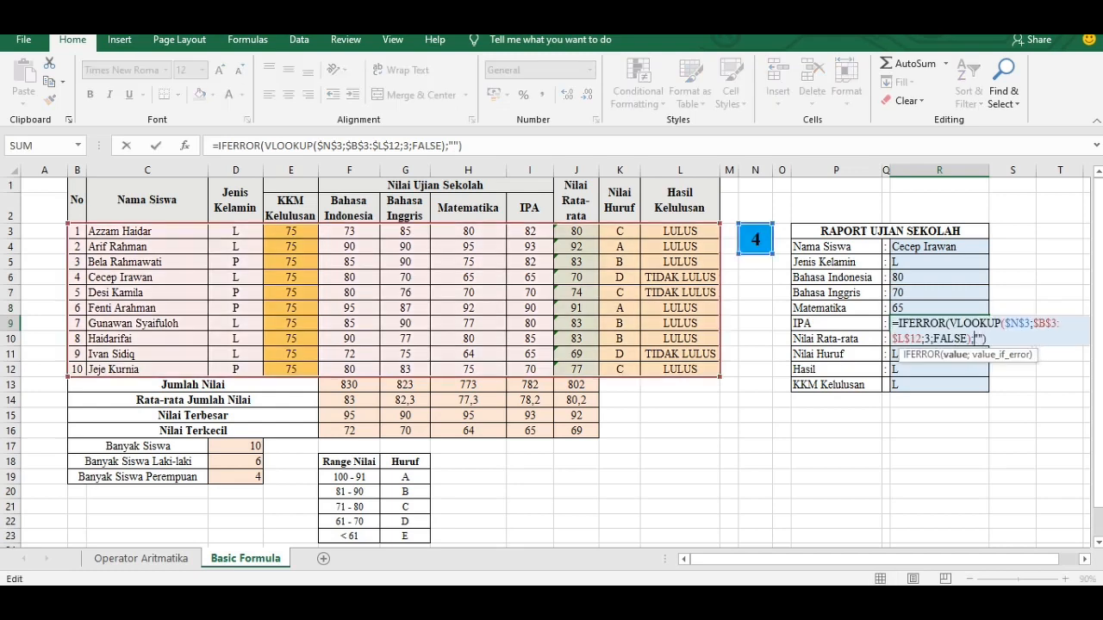
pyautogui.press('Left')
pyautogui.press('BackSpace')
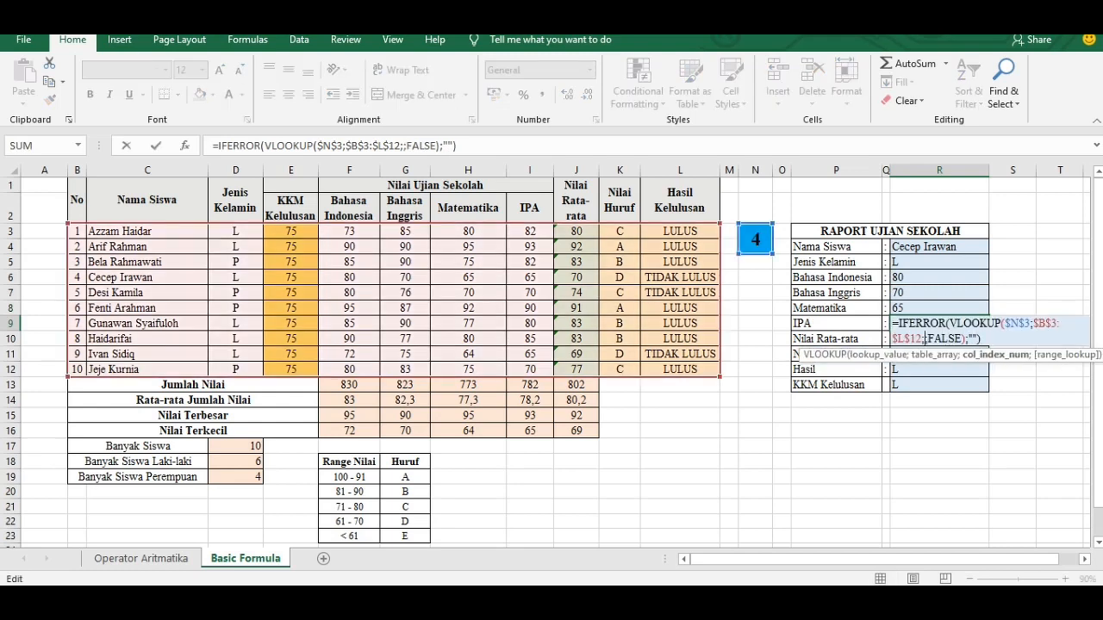
pyautogui.write('8')
pyautogui.press('Return')
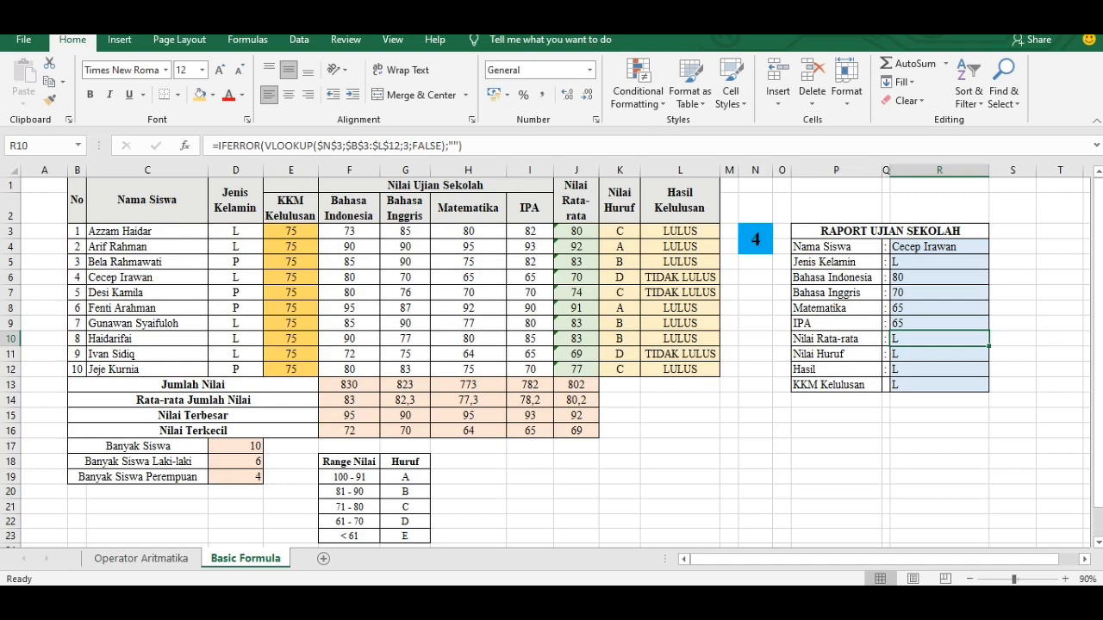
# - Set the VLOOKUP column index in the Nilai Rata-rata formula (R10) to 9
pyautogui.press('F2')
pyautogui.press('Left')
pyautogui.press('Left')
pyautogui.press('Left')
pyautogui.press('Left')
pyautogui.press('Left')
pyautogui.press('Left')
pyautogui.press('Left')
pyautogui.press('Left')
pyautogui.press('Left')
pyautogui.press('Left')
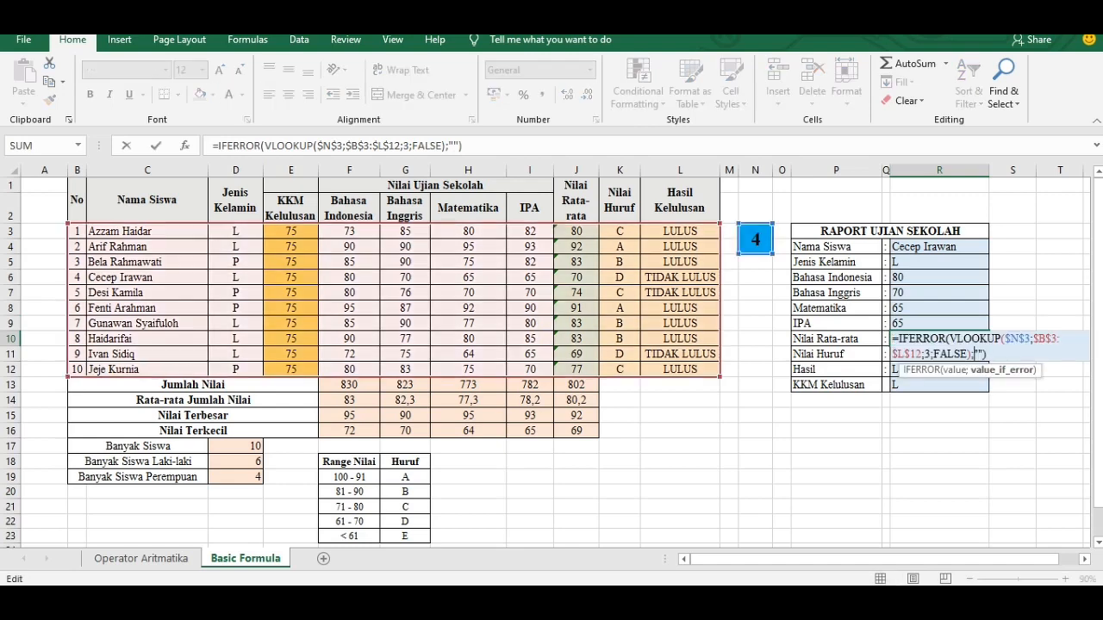
pyautogui.press('Left')
pyautogui.press('Left')
pyautogui.press('Left')
pyautogui.press('Left')
pyautogui.press('BackSpace')
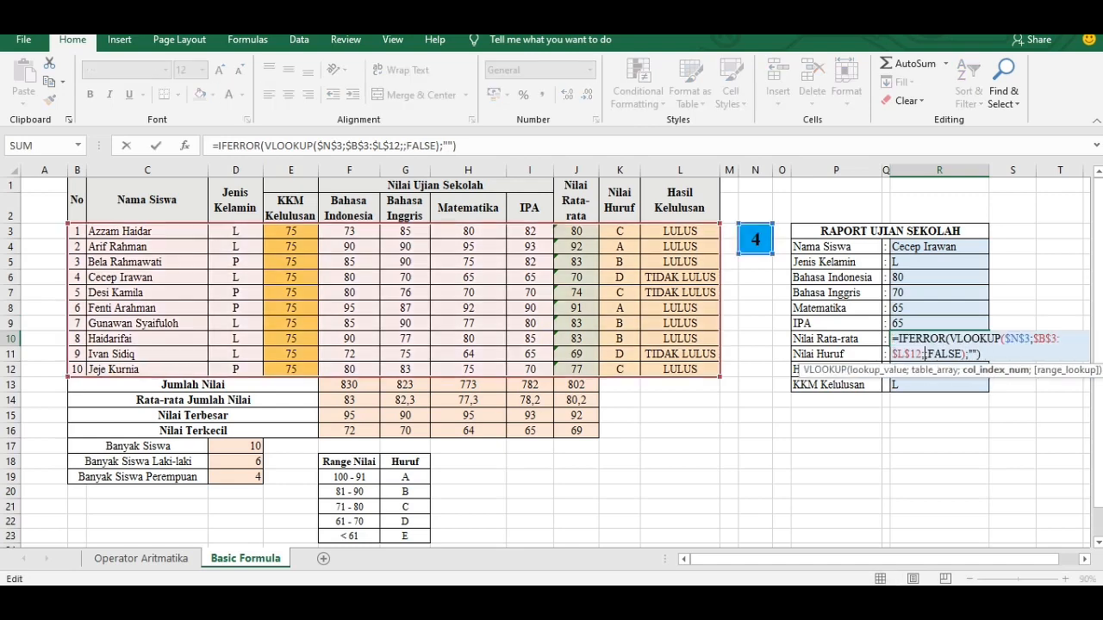
pyautogui.write('9')
pyautogui.press('Return')
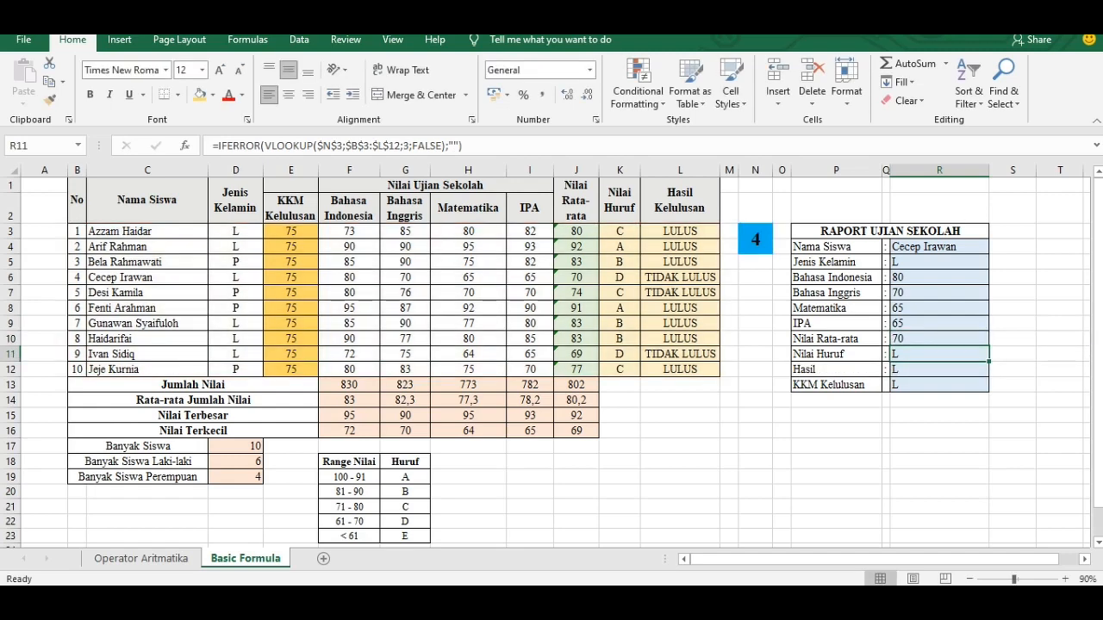
# - Set the VLOOKUP column index in the Nilai Huruf formula (R11) to 10
pyautogui.press('F2')
pyautogui.press('Left')
pyautogui.press('Left')
pyautogui.press('Left')
pyautogui.press('Left')
pyautogui.press('Left')
pyautogui.press('Left')
pyautogui.press('Left')
pyautogui.press('Left')
pyautogui.press('Left')
pyautogui.press('Left')
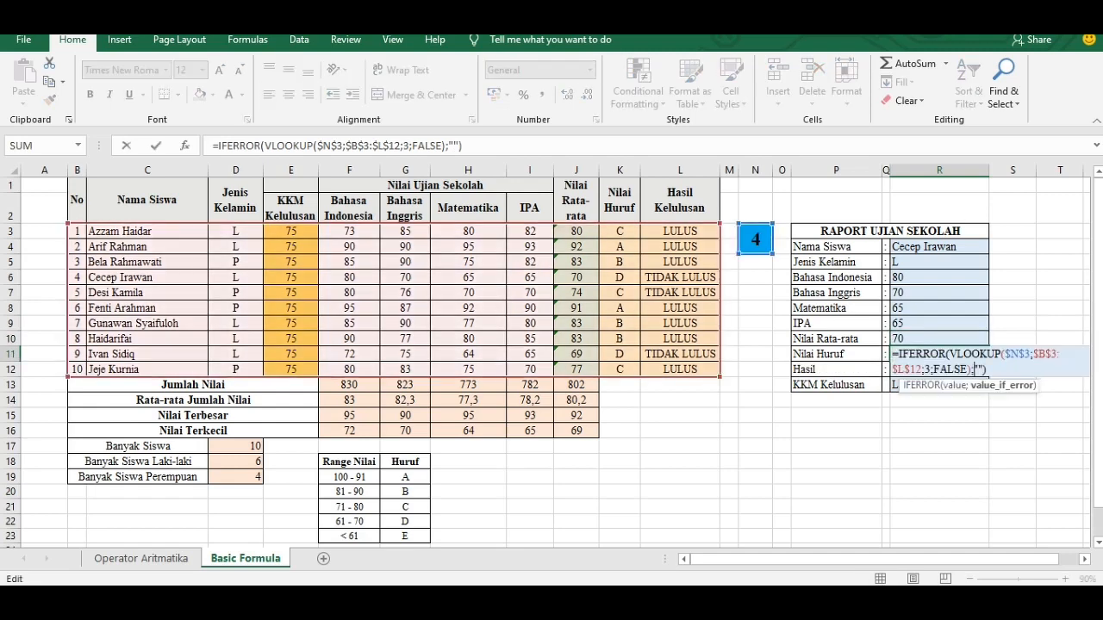
pyautogui.press('BackSpace')
pyautogui.write('10')
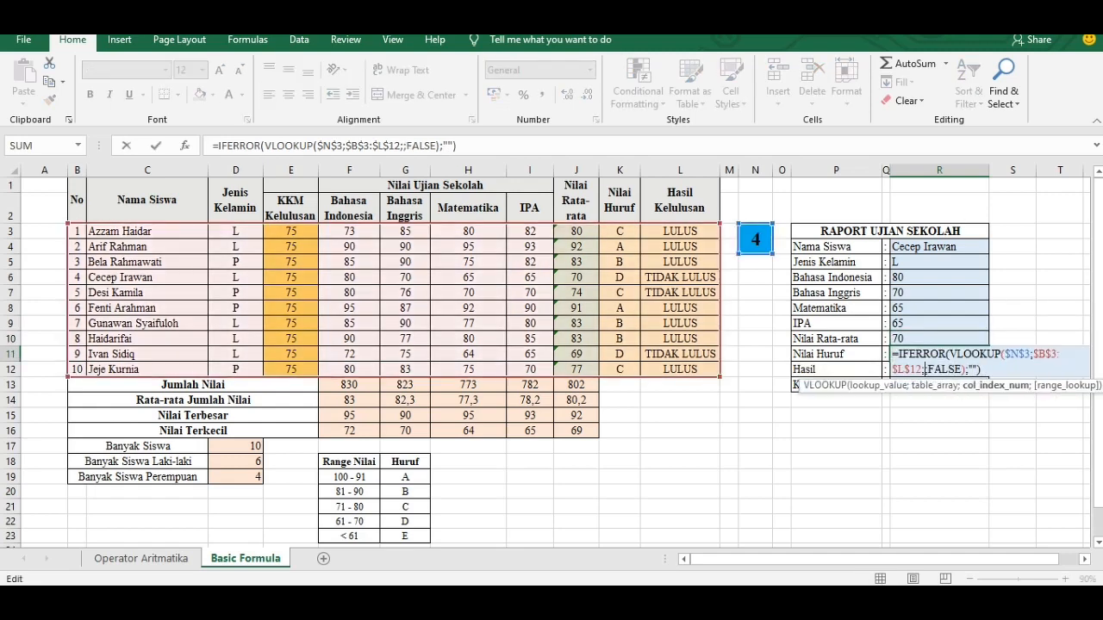
pyautogui.press('Return')
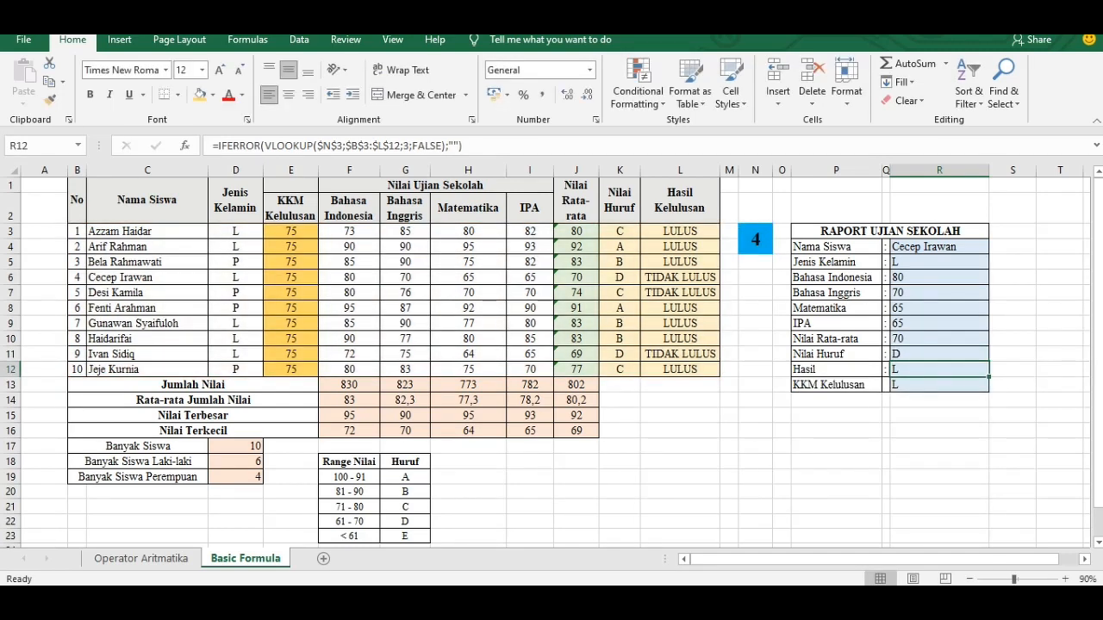
# - Set the VLOOKUP column index in the Hasil formula (R12) to 11
pyautogui.press('F2')
pyautogui.press('Left')
pyautogui.press('Left')
pyautogui.press('Left')
pyautogui.press('Left')
pyautogui.press('Left')
pyautogui.press('Left')
pyautogui.press('Left')
pyautogui.press('Left')
pyautogui.press('Left')
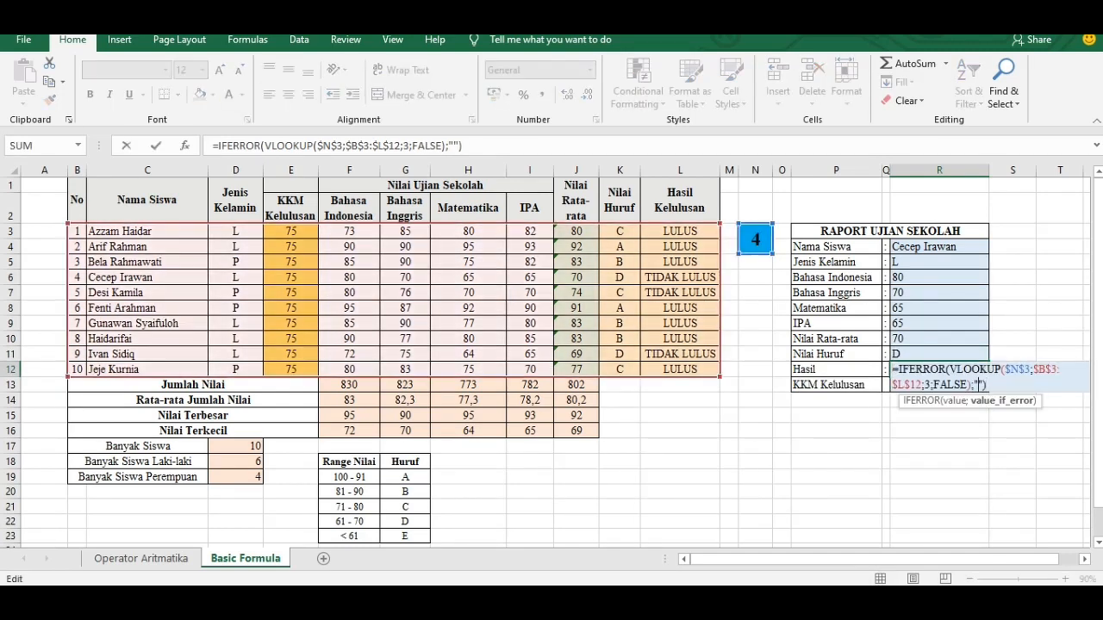
pyautogui.press('Left')
pyautogui.press('Left')
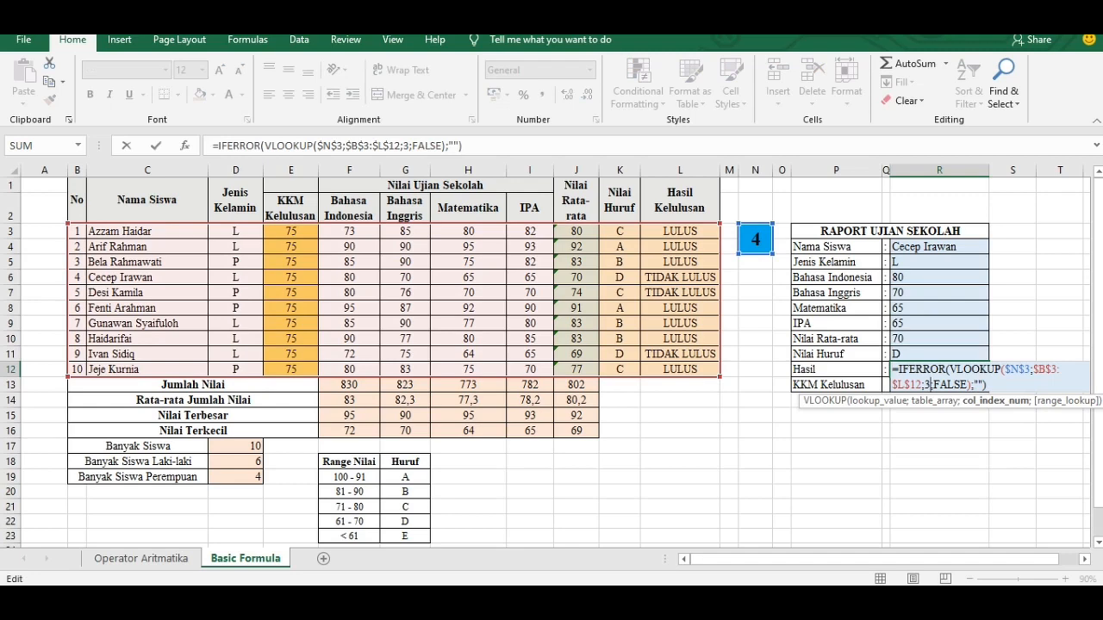
pyautogui.press('BackSpace')
pyautogui.write('11')
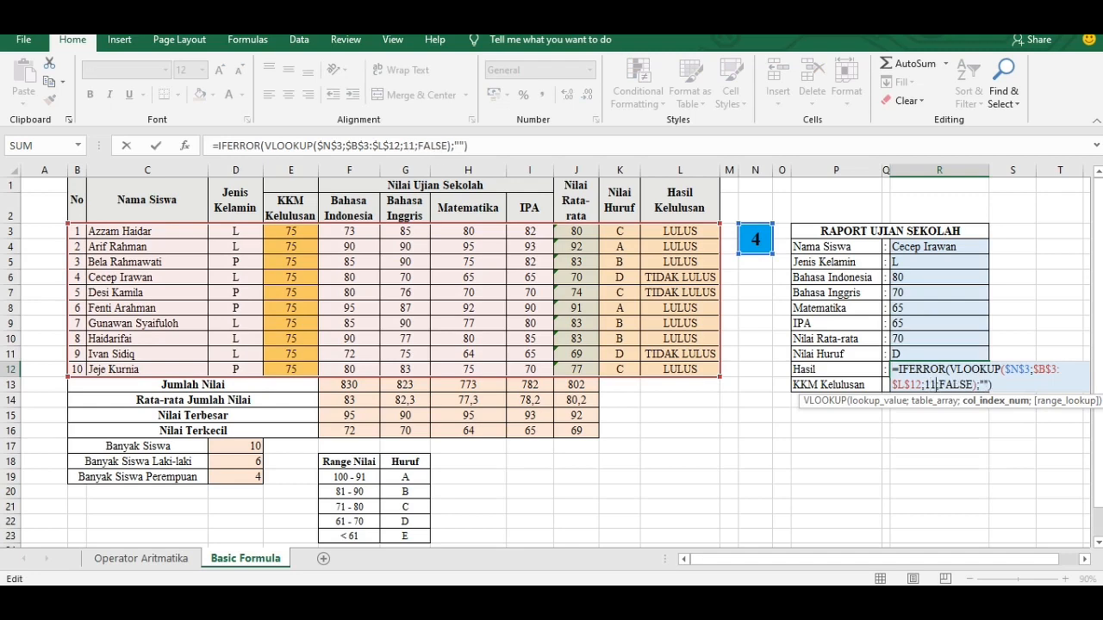
pyautogui.press('Return')
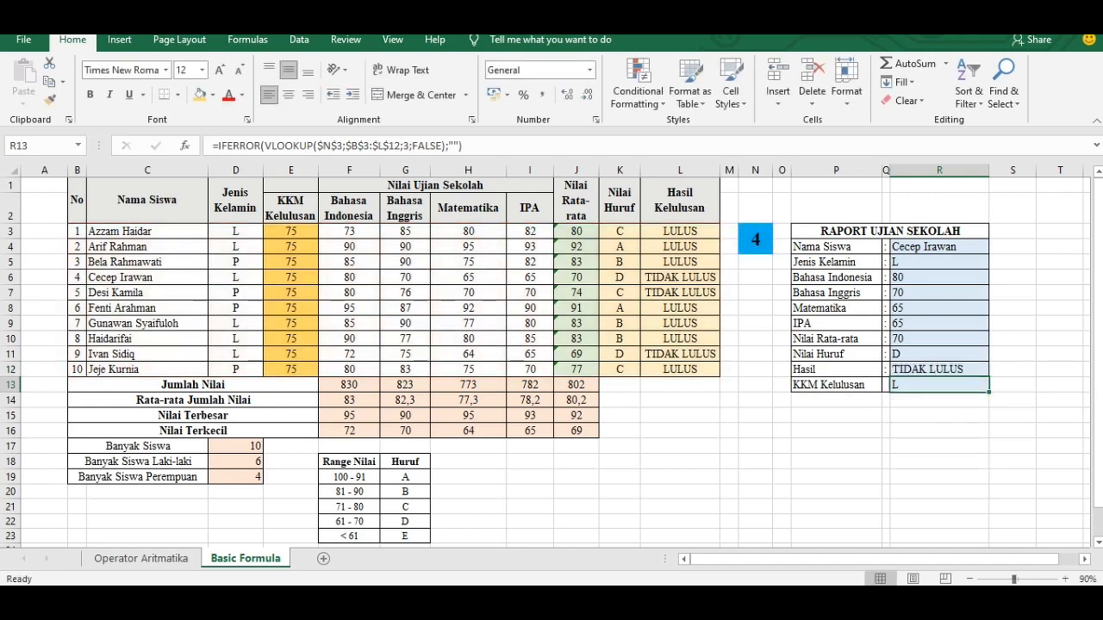
# - Set the VLOOKUP column index in the KKM Kelulusan formula (R13) to 4
pyautogui.press('F2')
pyautogui.press('Left')
pyautogui.press('Left')
pyautogui.press('Left')
pyautogui.press('Left')
pyautogui.press('Left')
pyautogui.press('Left')
pyautogui.press('Left')
pyautogui.press('Left')
pyautogui.press('Left')
pyautogui.press('Left')
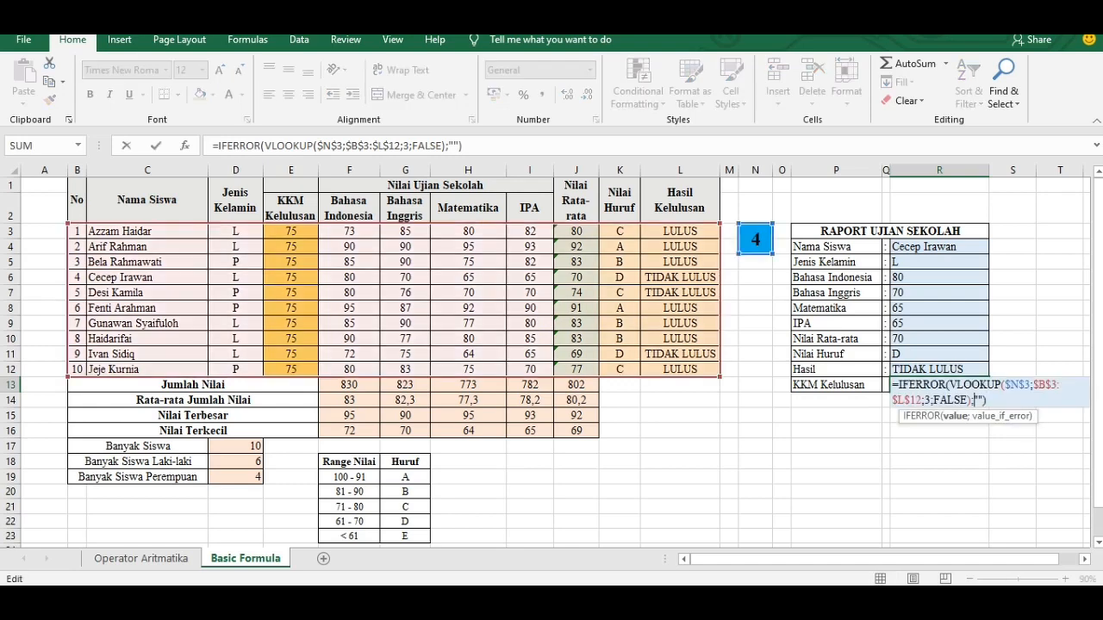
pyautogui.press('Left')
pyautogui.press('BackSpace')
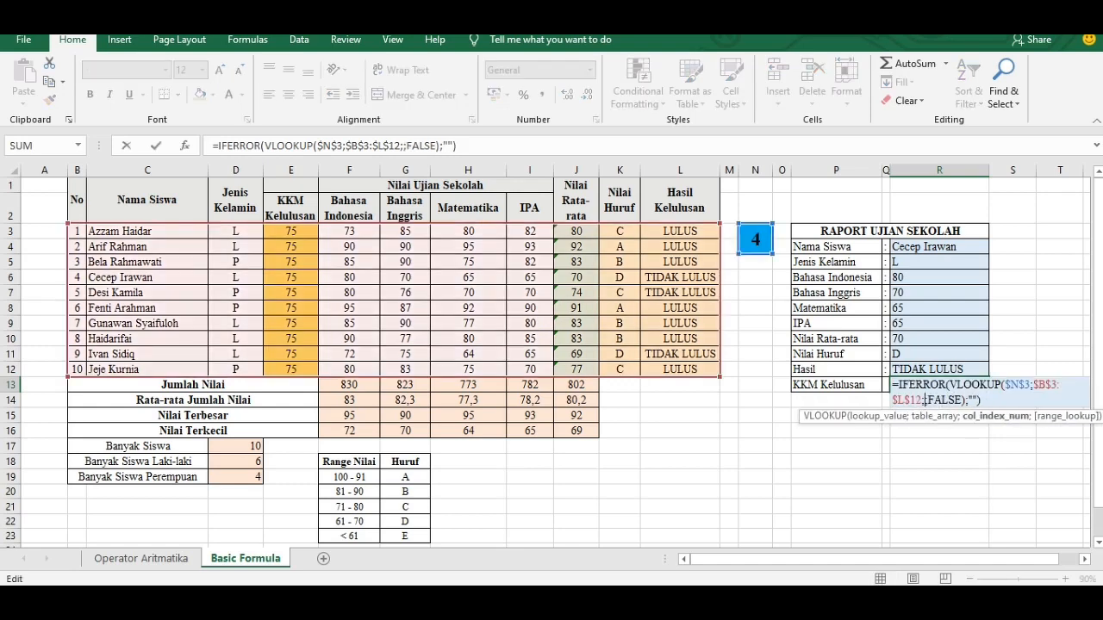
pyautogui.write('4')
pyautogui.press('Return')
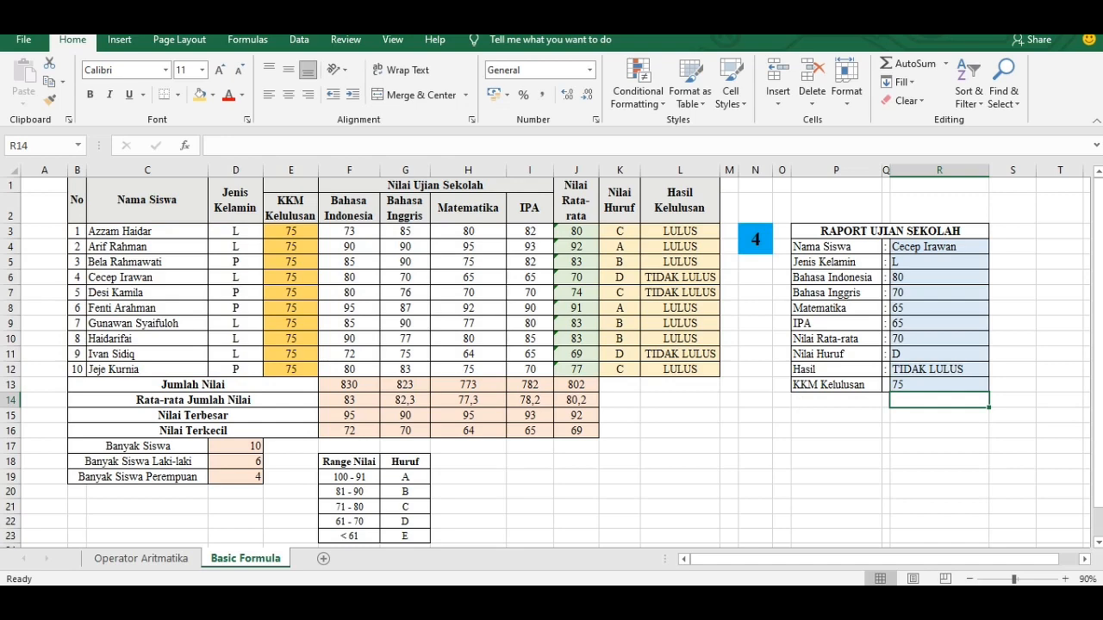
# - Test the report lookup by entering student numbers 1 through 5 one after another in N3
pyautogui.click(756, 239)
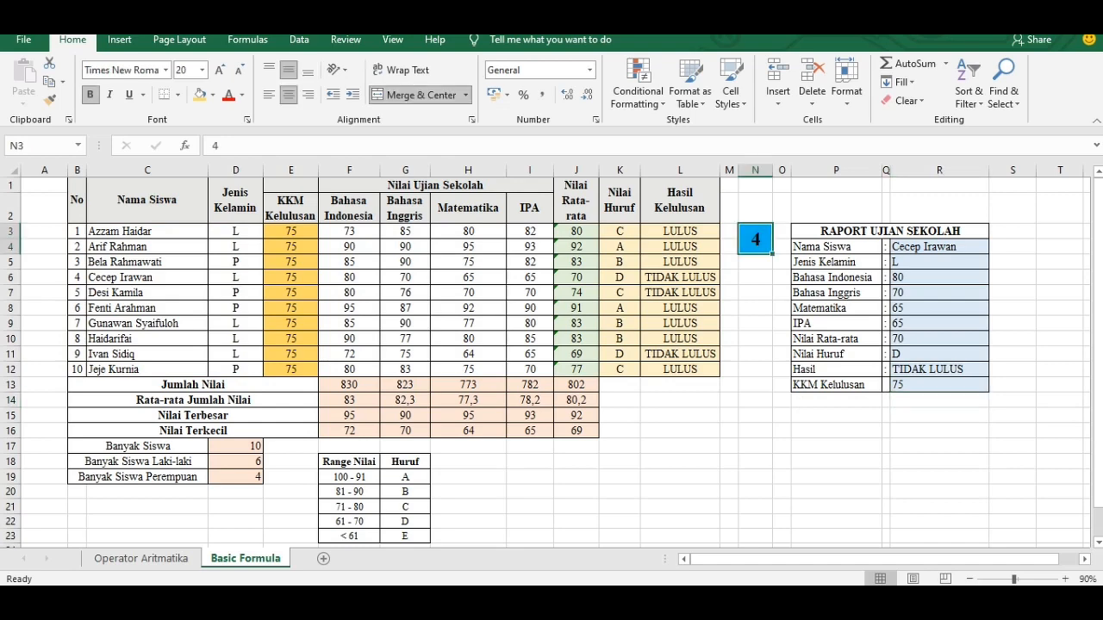
pyautogui.write('1')
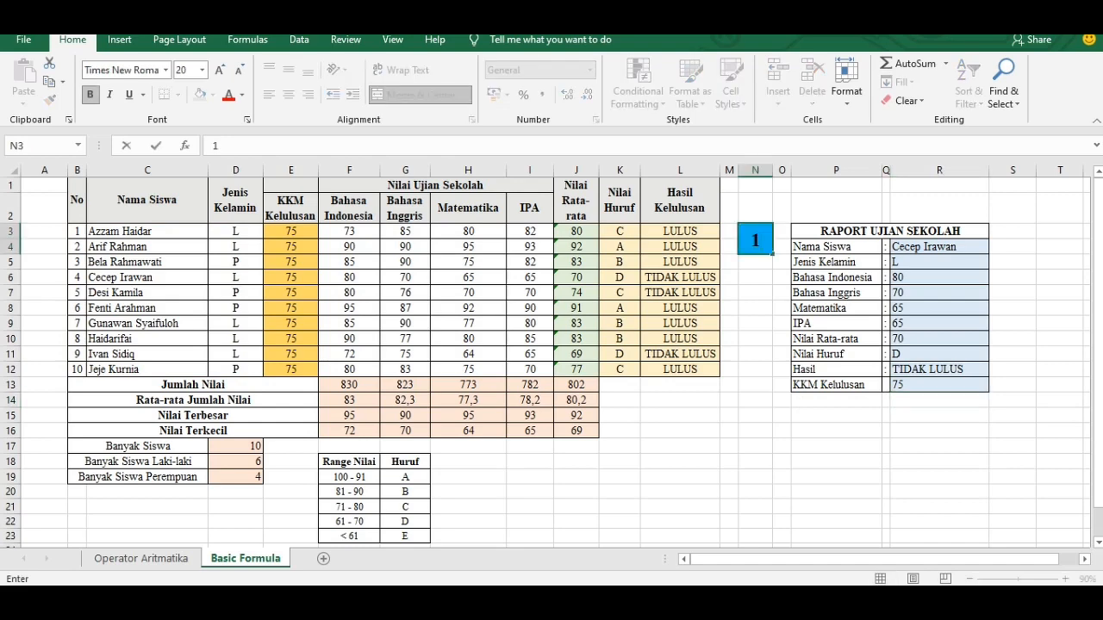
pyautogui.hotkey('ctrl', 'Return')
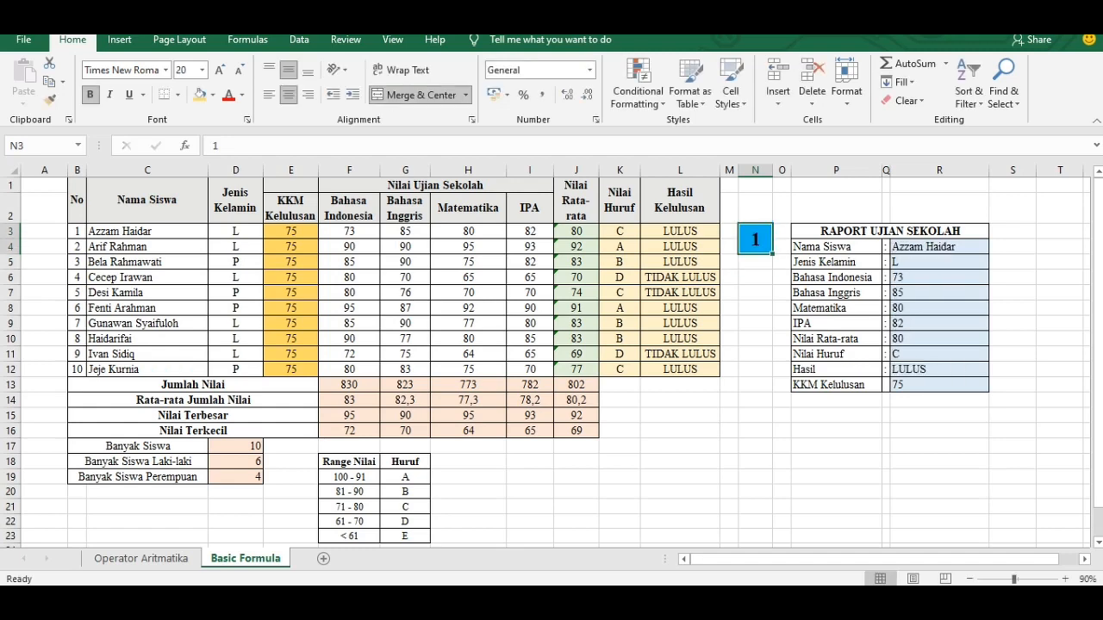
pyautogui.write('2')
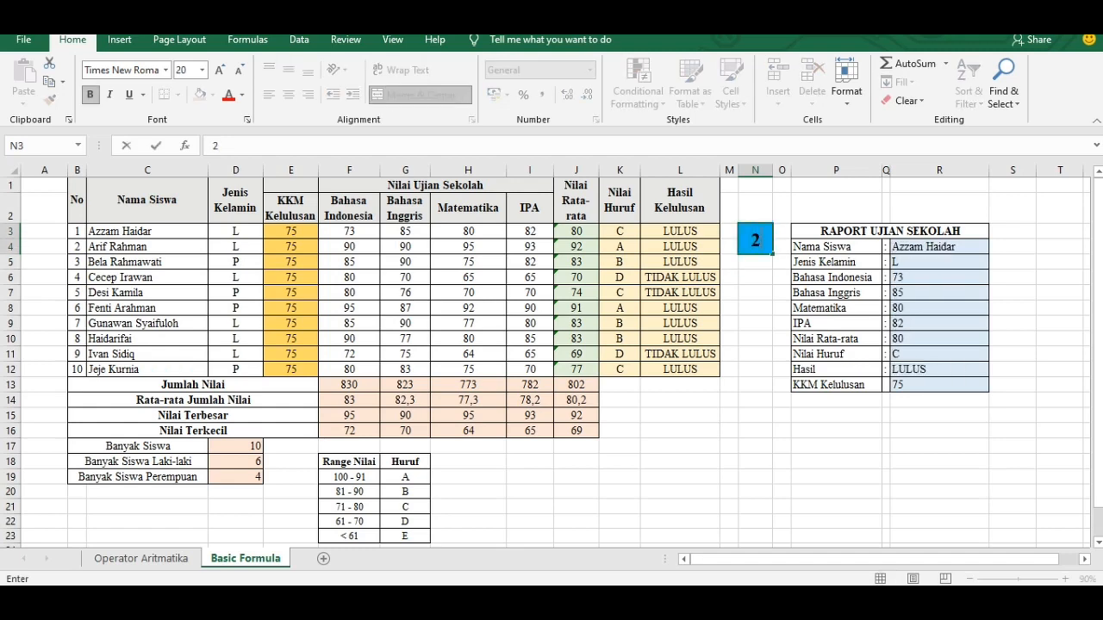
pyautogui.hotkey('ctrl', 'Return')
pyautogui.press('Return')
pyautogui.press('Up')
pyautogui.press('Up')
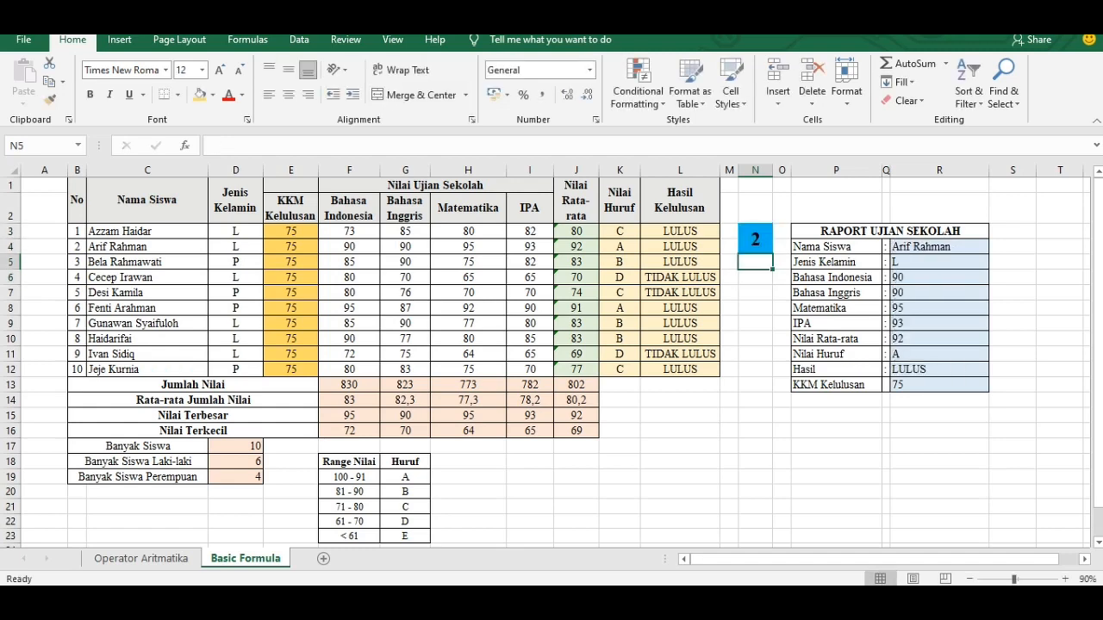
pyautogui.write('3')
pyautogui.press('Return')
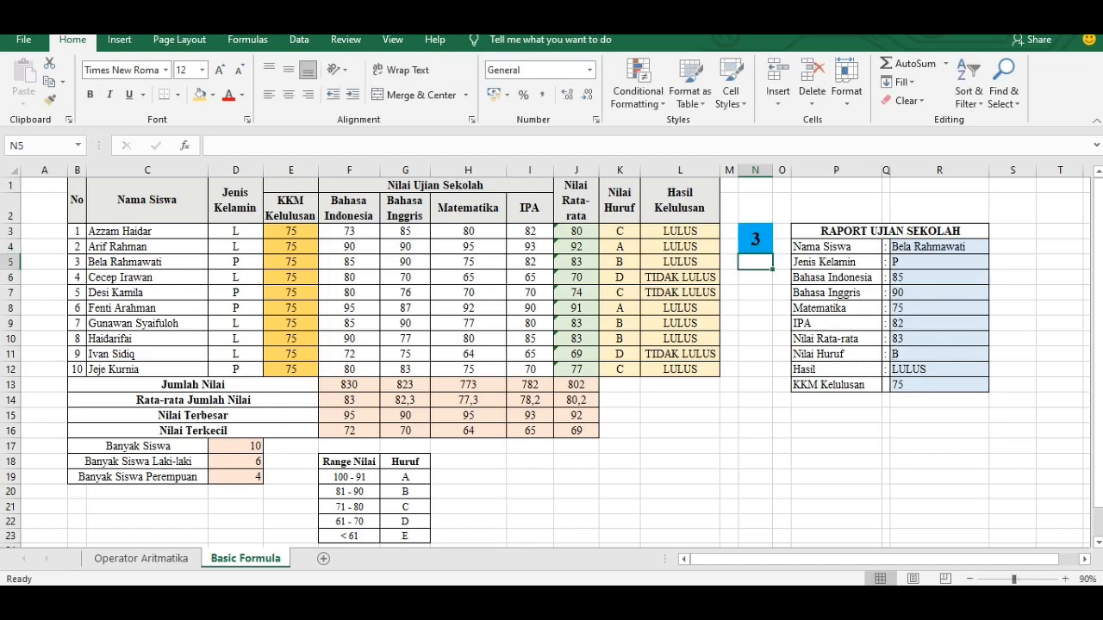
pyautogui.press('Down')
pyautogui.press('Up')
pyautogui.press('Up')
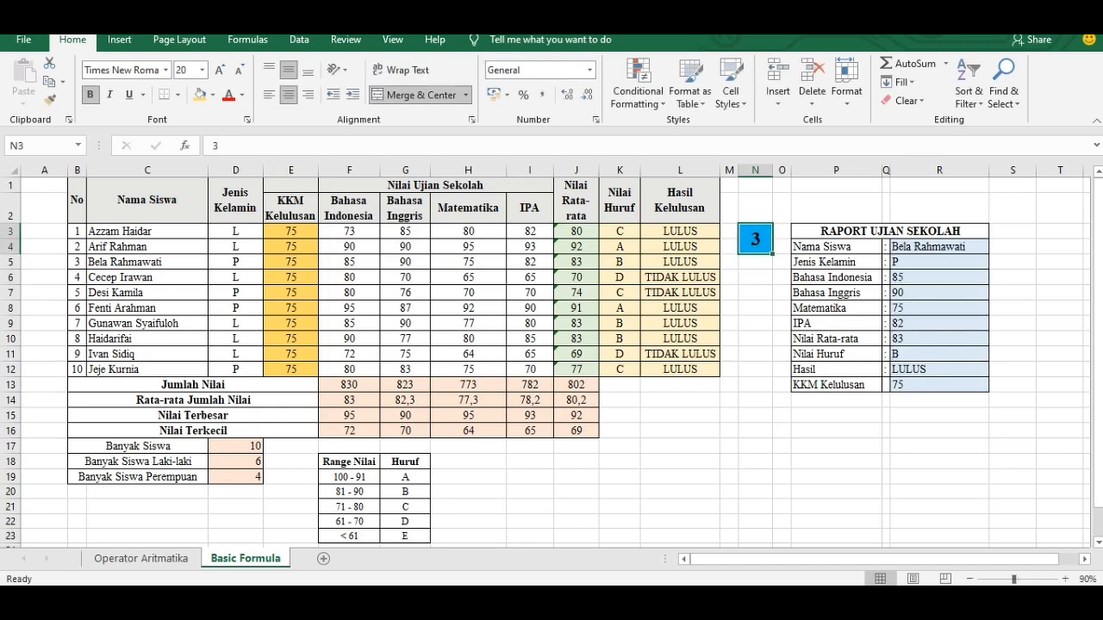
pyautogui.write('4')
pyautogui.press('Return')
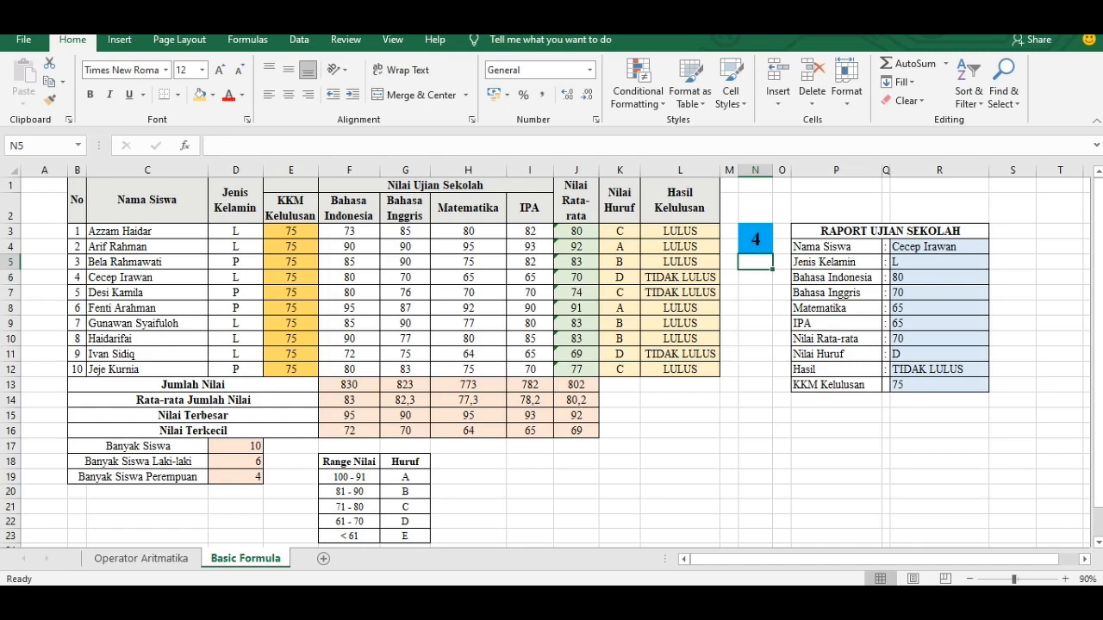
pyautogui.press('Up')
pyautogui.write('5')
pyautogui.press('Return')
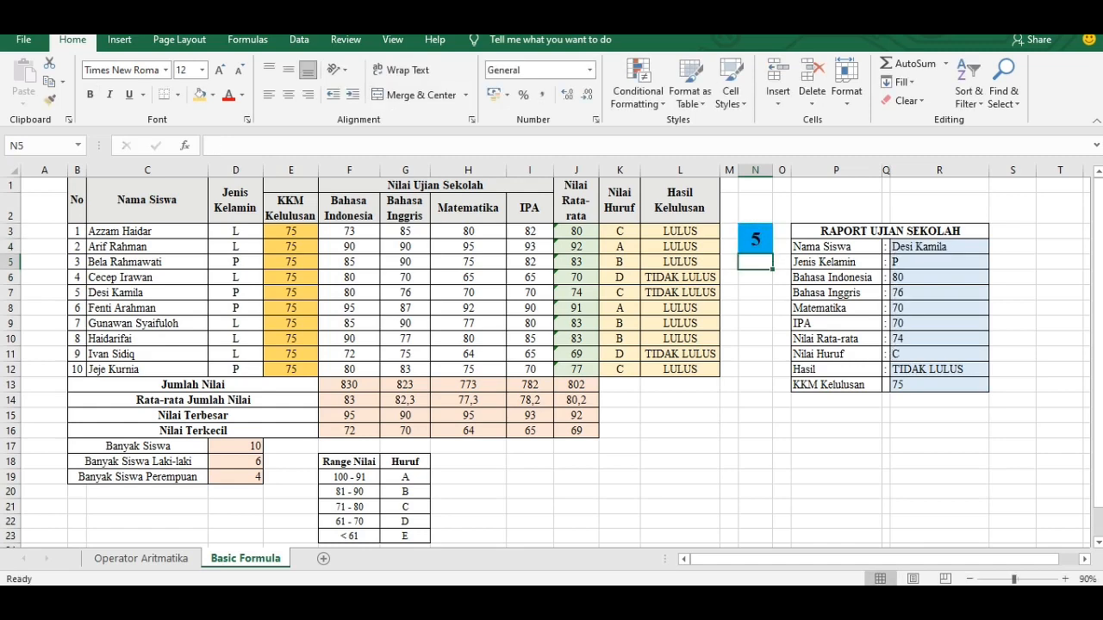
# - Continue testing the report lookup by entering student numbers 6 through 10 in turn in N3
pyautogui.press('Down')
pyautogui.press('Up')
pyautogui.press('Up')
pyautogui.write('6')
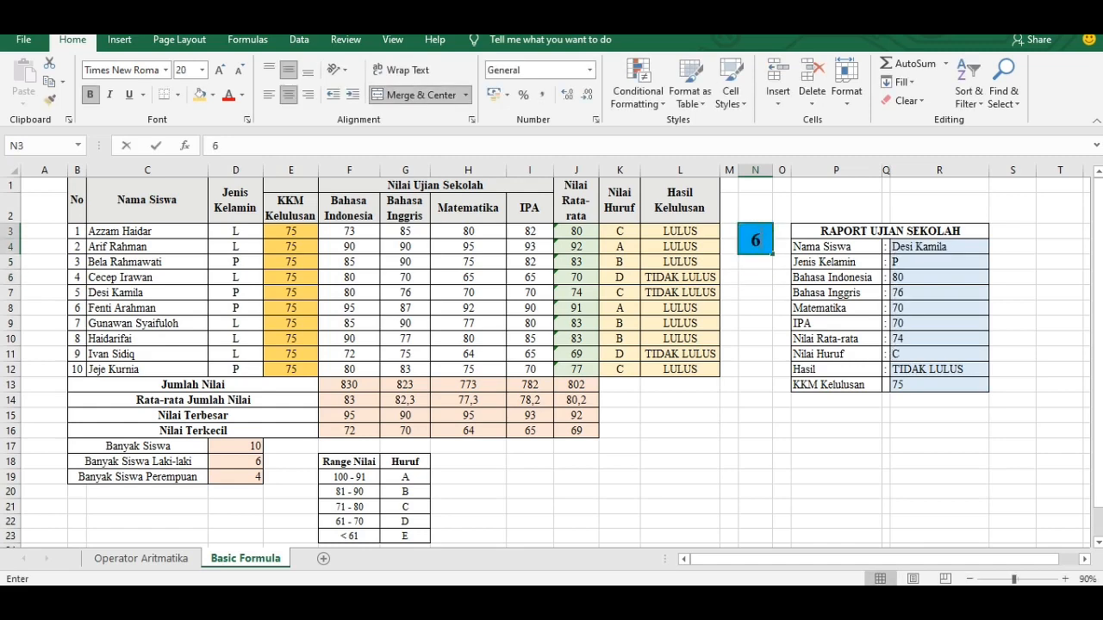
pyautogui.press('Return')
pyautogui.press('Up')
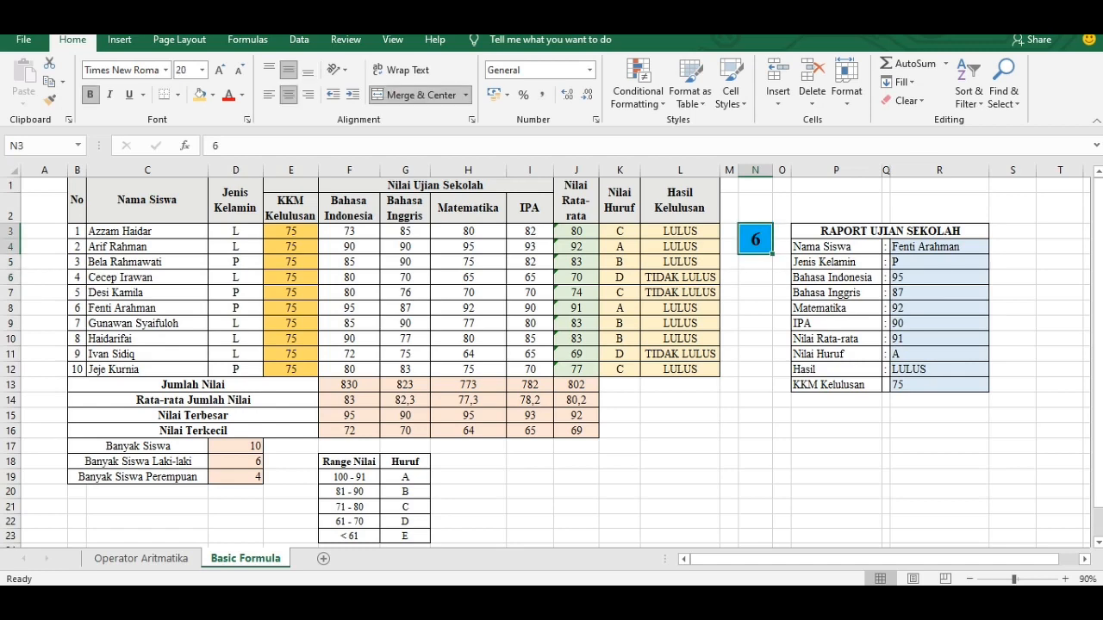
pyautogui.write('7')
pyautogui.press('Return')
pyautogui.press('Up')
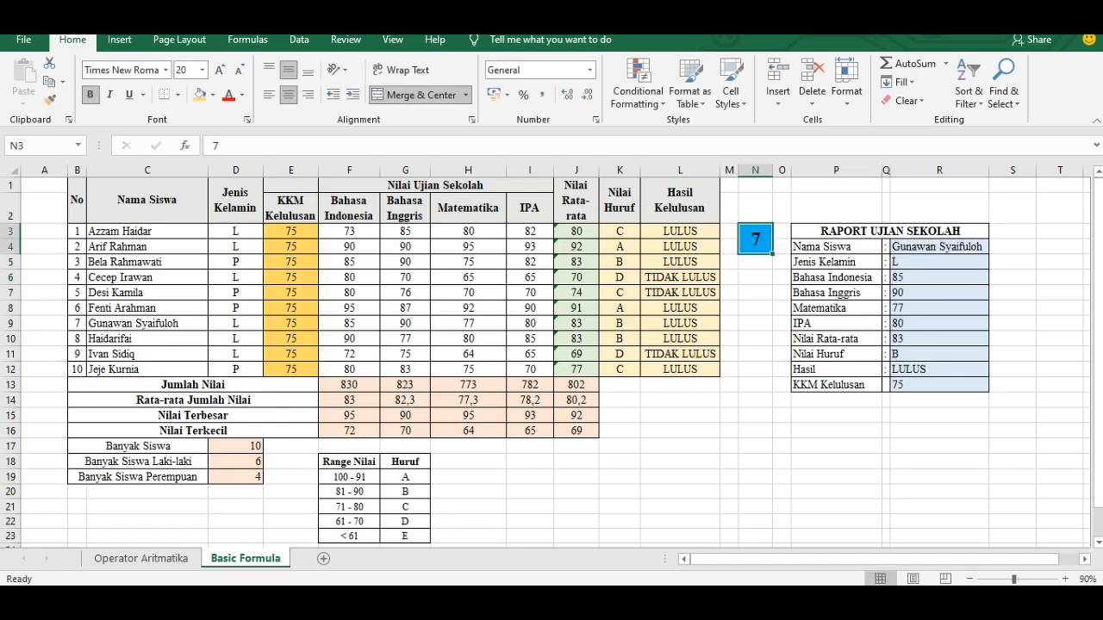
pyautogui.write('8')
pyautogui.press('Return')
pyautogui.press('Up')
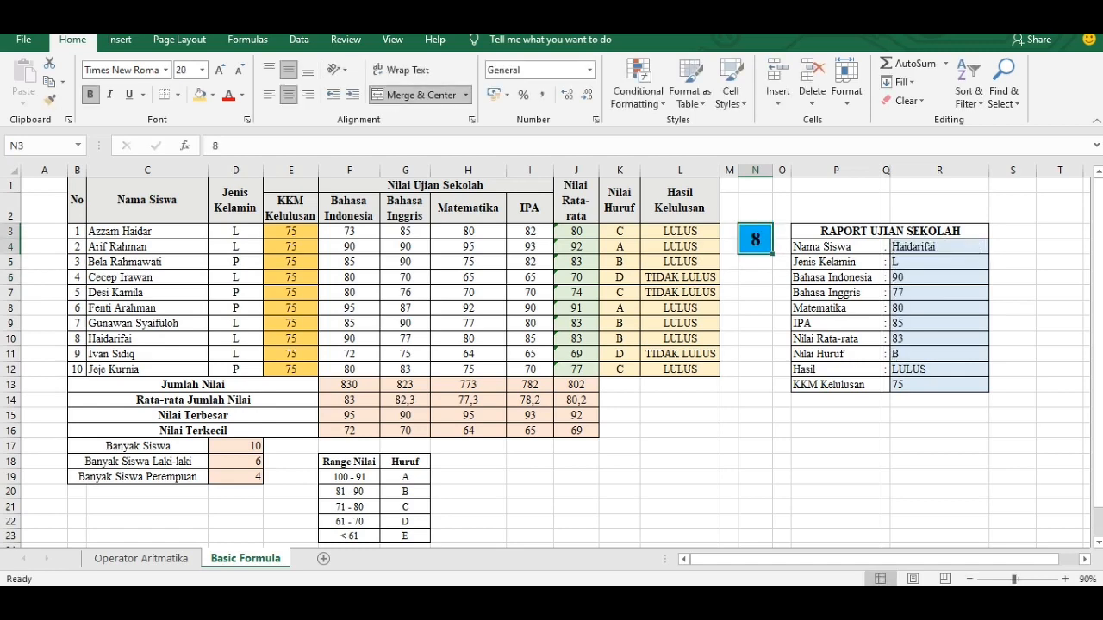
pyautogui.write('9')
pyautogui.press('Return')
pyautogui.press('Up')
pyautogui.write('10')
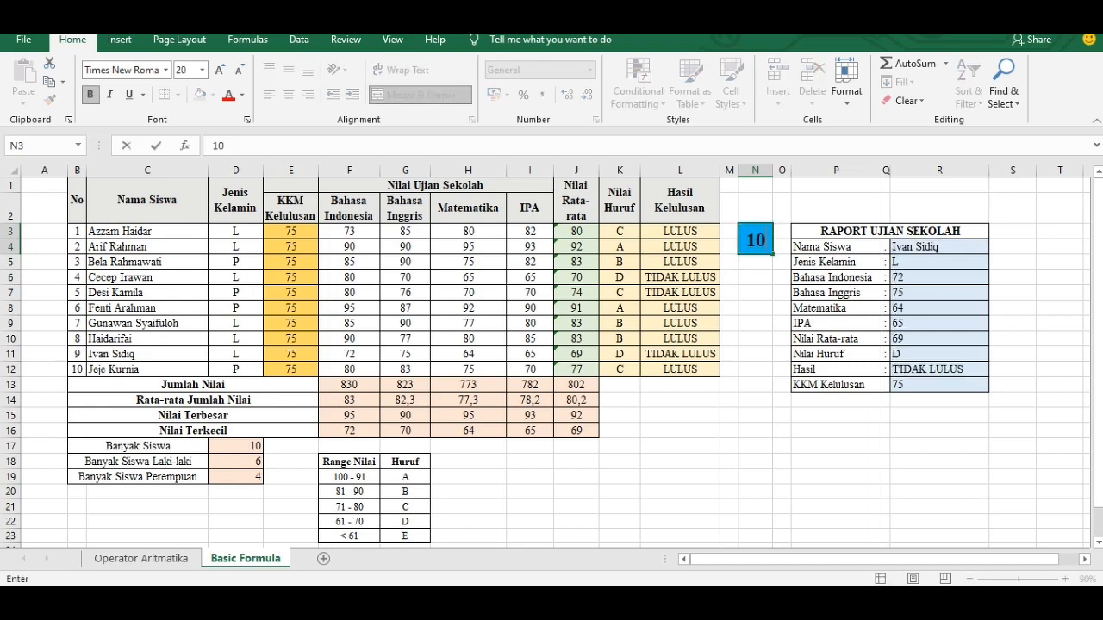
pyautogui.press('Return')
# - Test the IFERROR handling by entering 11, a number outside the student list, in N3
pyautogui.press('Up')
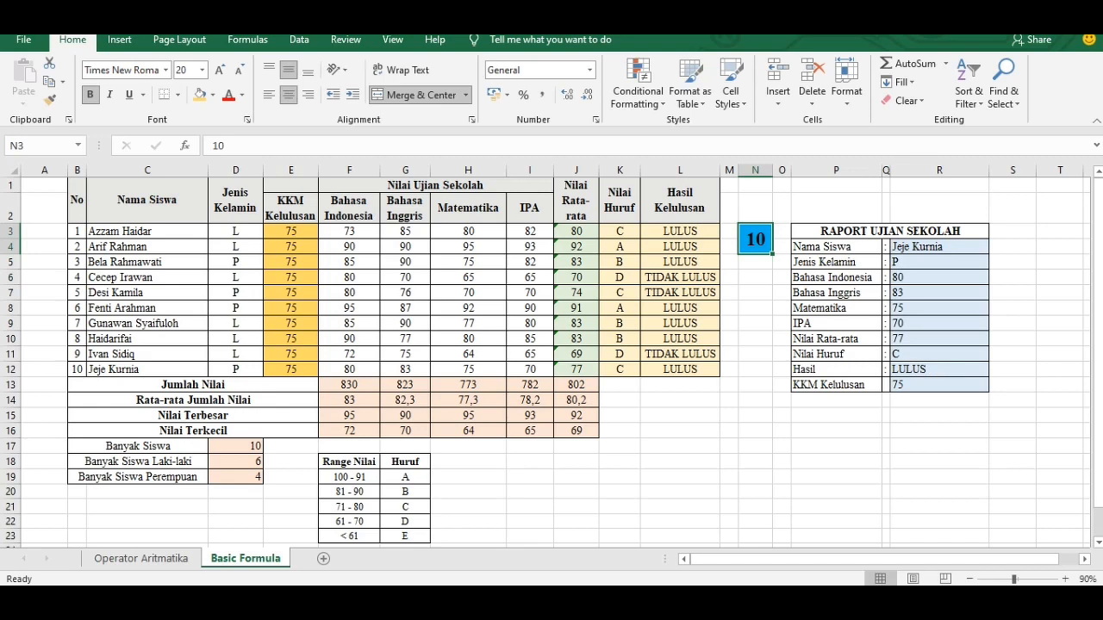
pyautogui.write('11')
pyautogui.press('Return')
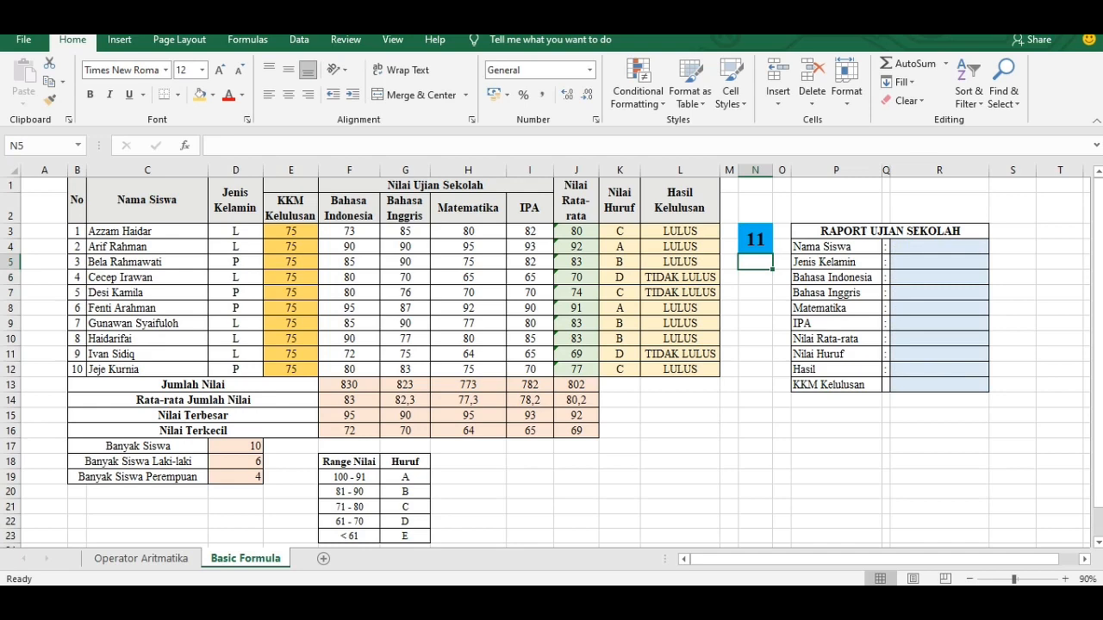
# - Set the student number in N3 to 2 and keep that cell selected
pyautogui.press('Up')
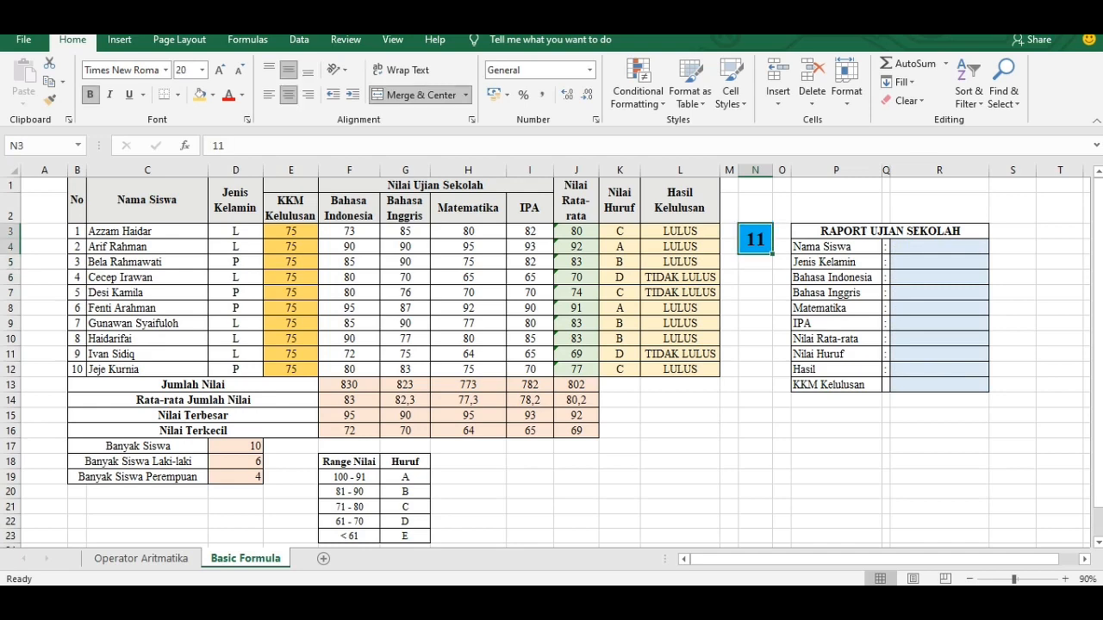
pyautogui.write('2')
pyautogui.press('Up')
pyautogui.press('Down')
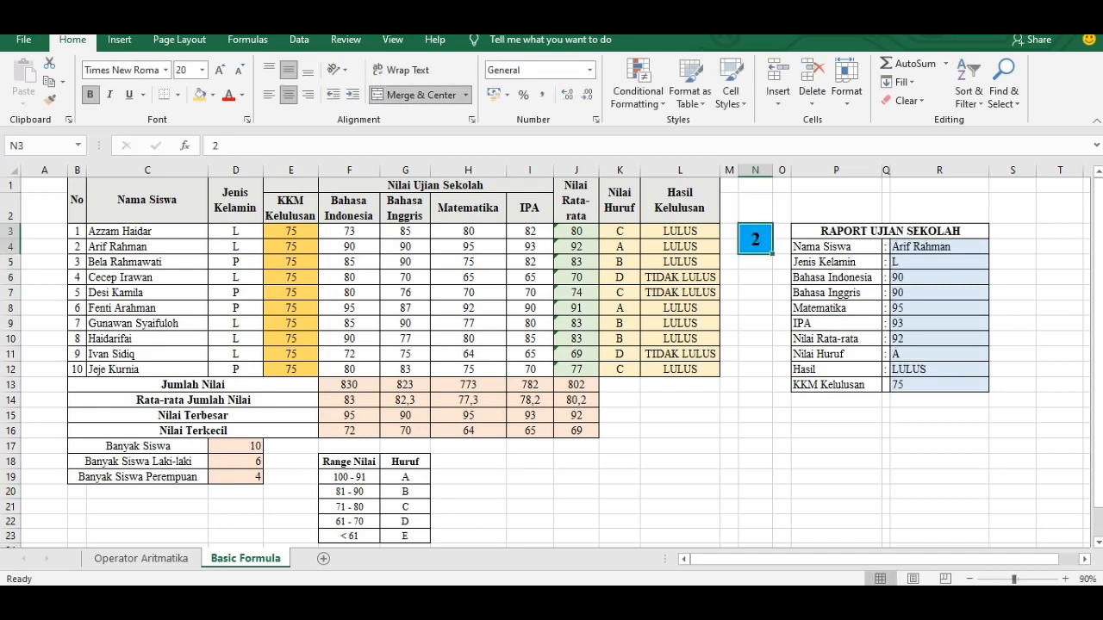